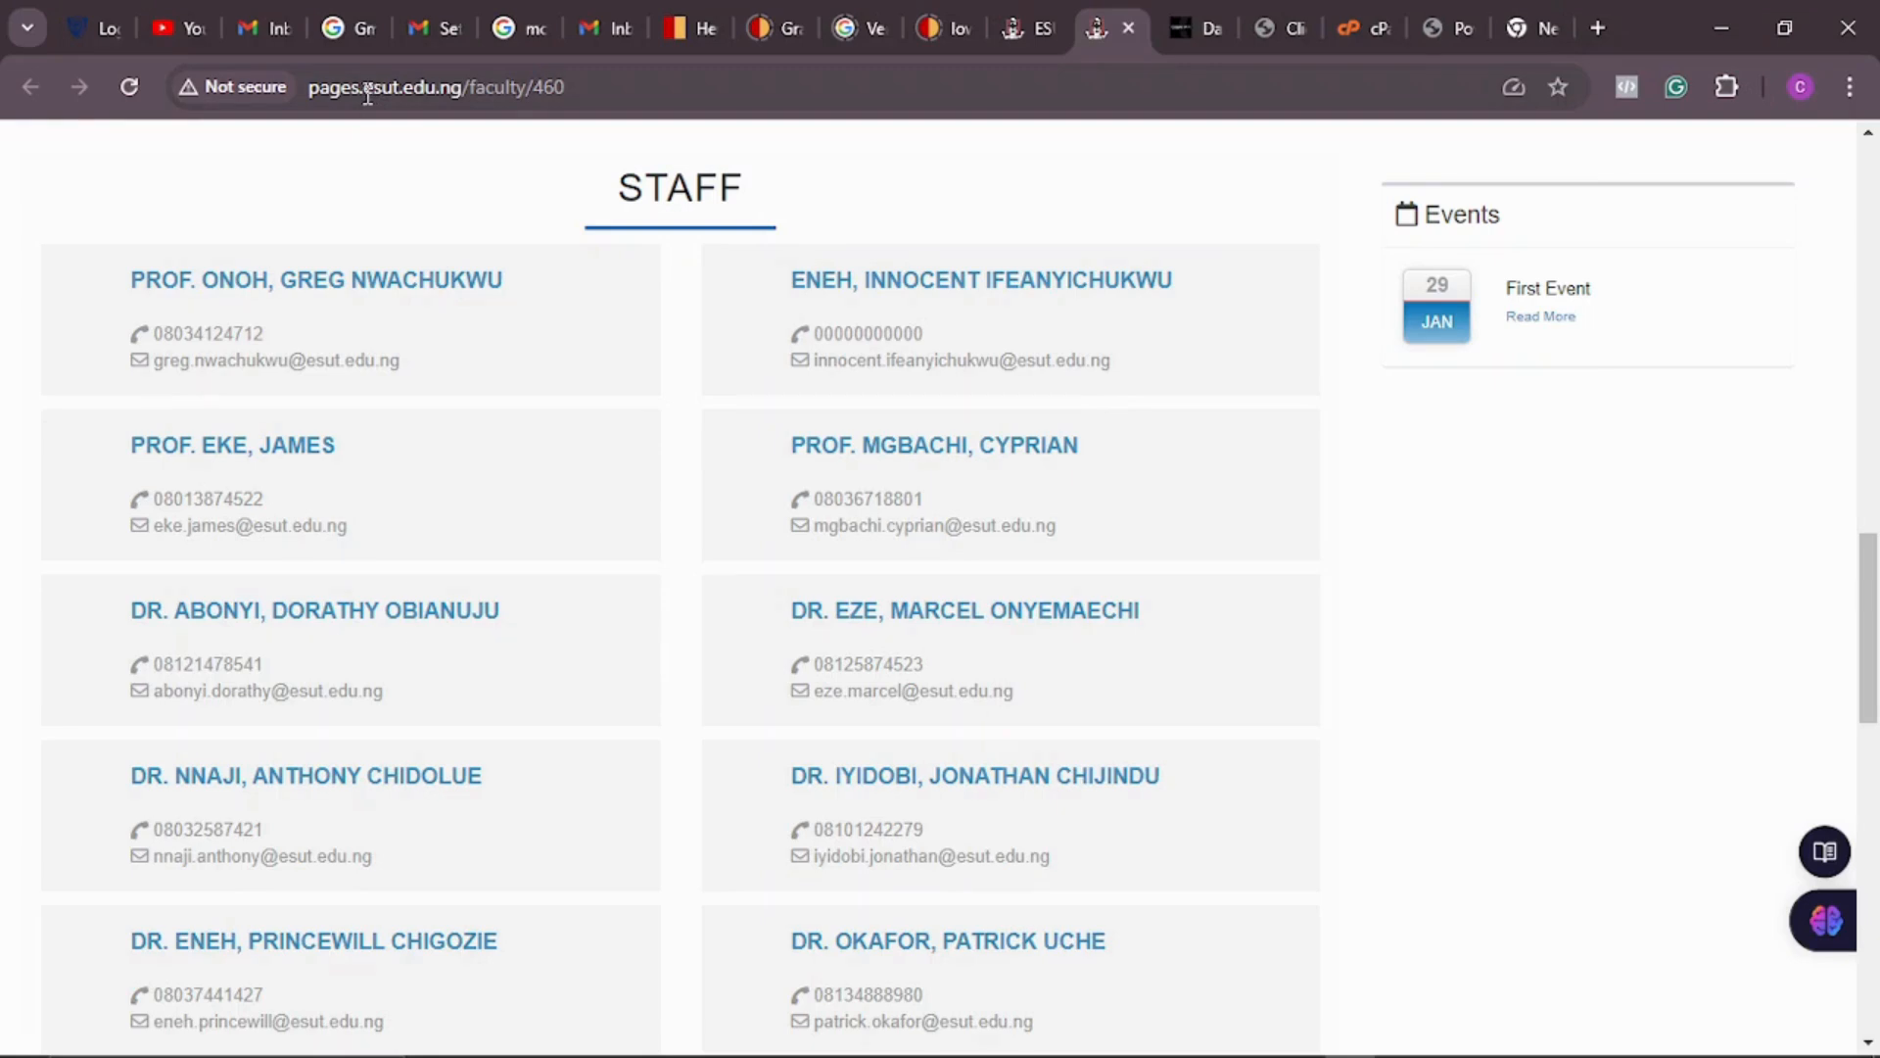
Step: Highlight the esut.edu part of the ESUT site address and scroll through the staff list
drag(363, 87, 451, 88)
click(1336, 480)
scroll(1136, 576, down, 4)
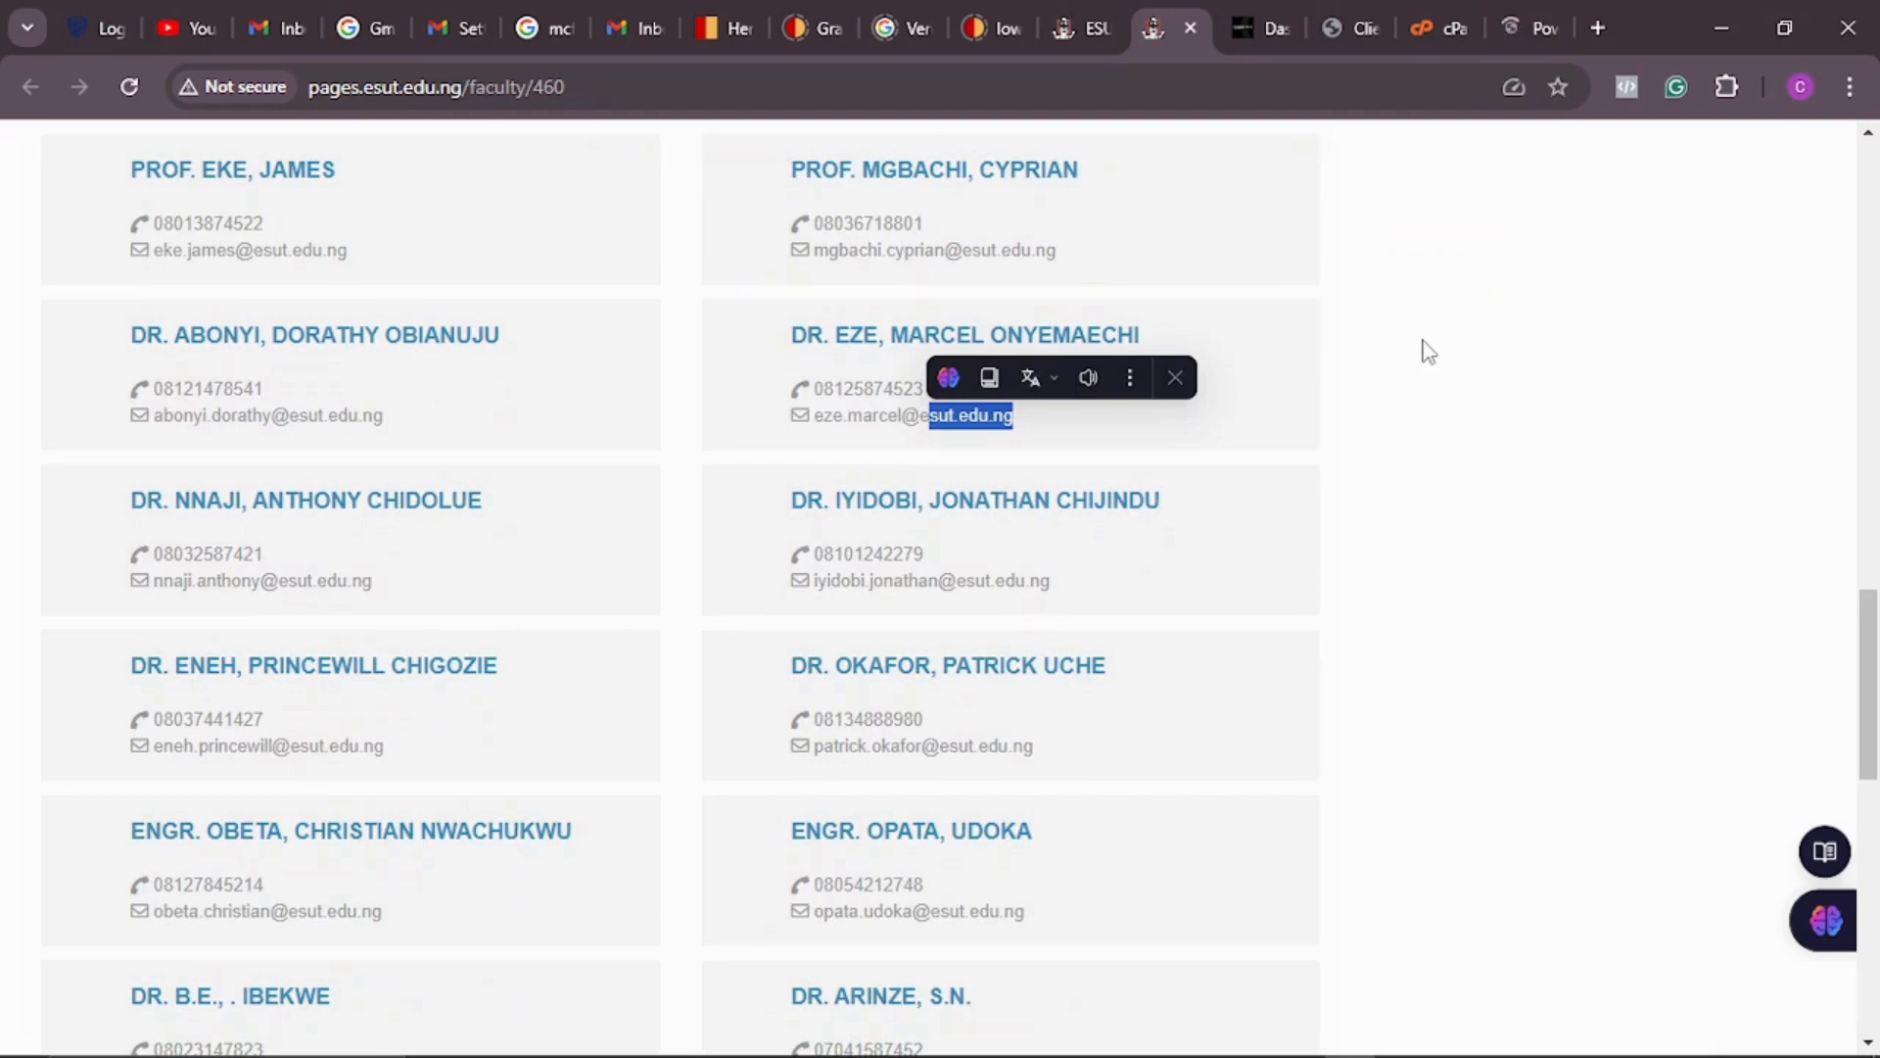
scroll(1425, 354, up, 3)
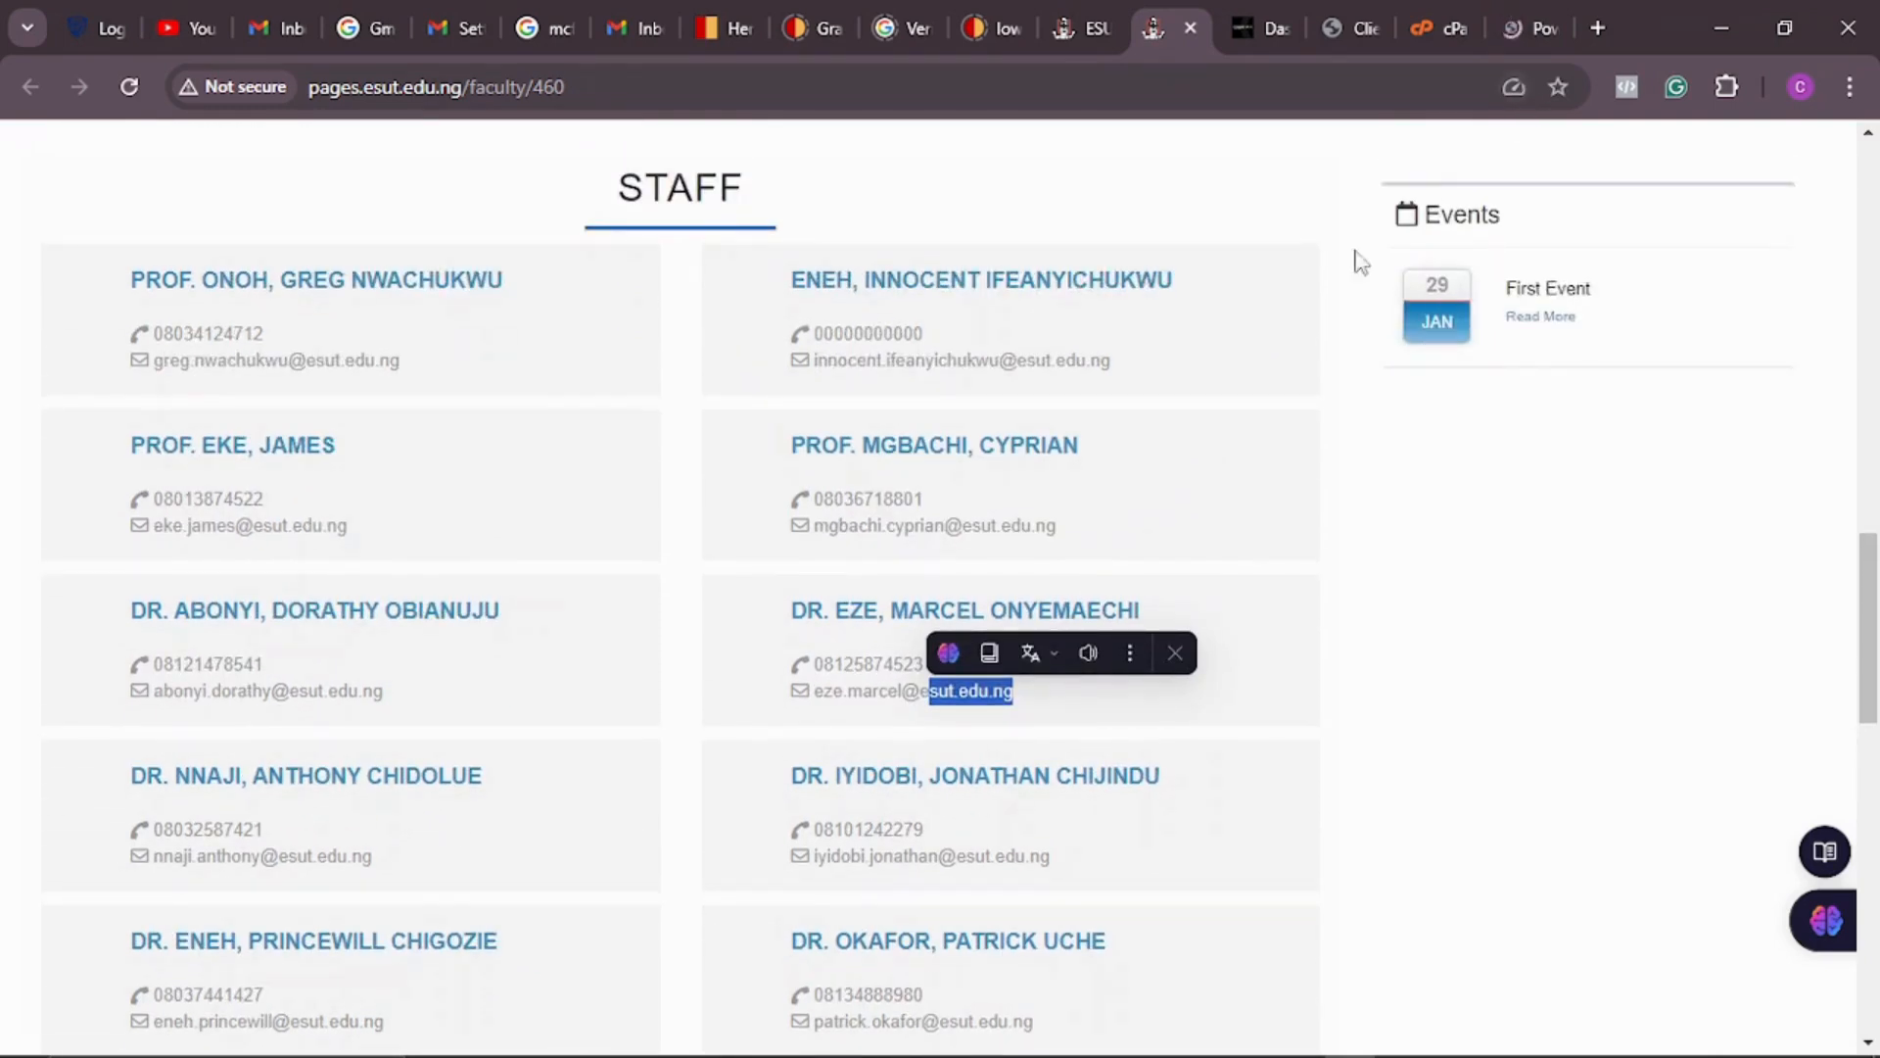
Step: Move between the Power BI and ESUT tabs, marking the esut.edu.ng domain in another staff e-mail
click(1529, 26)
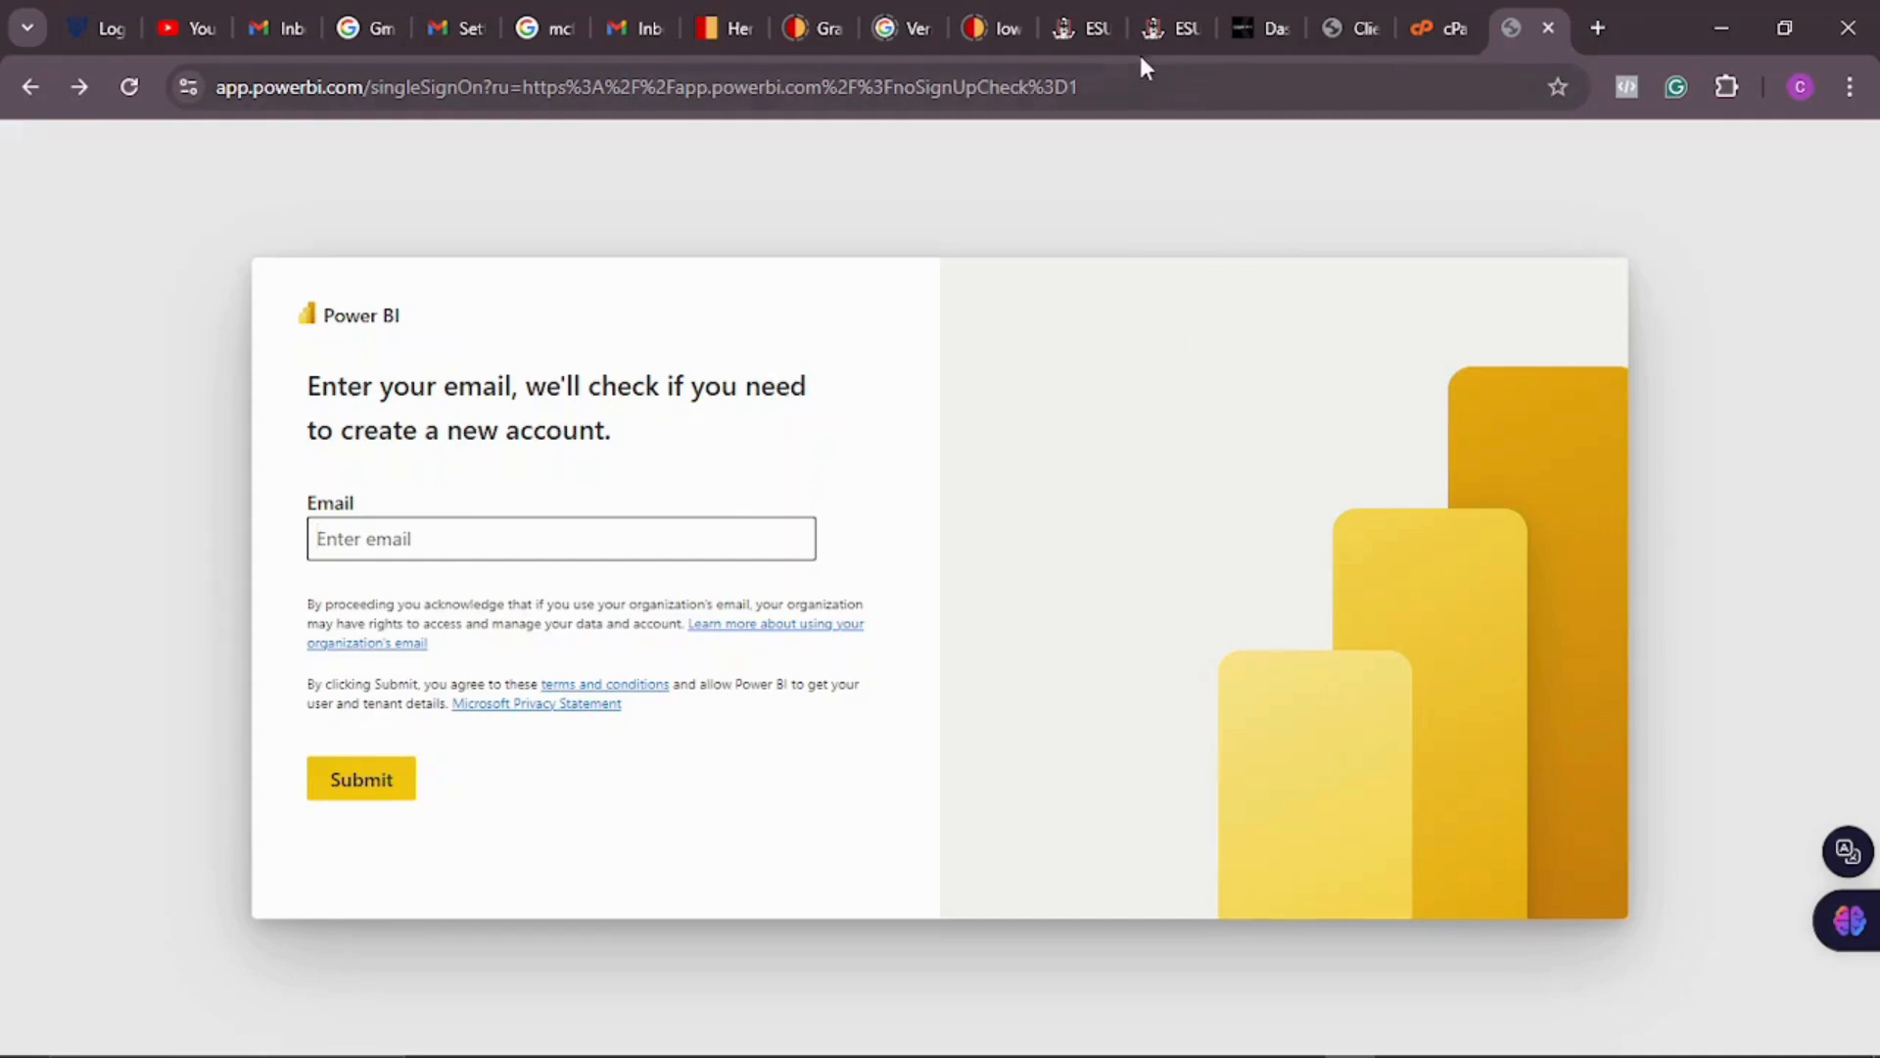
click(1166, 28)
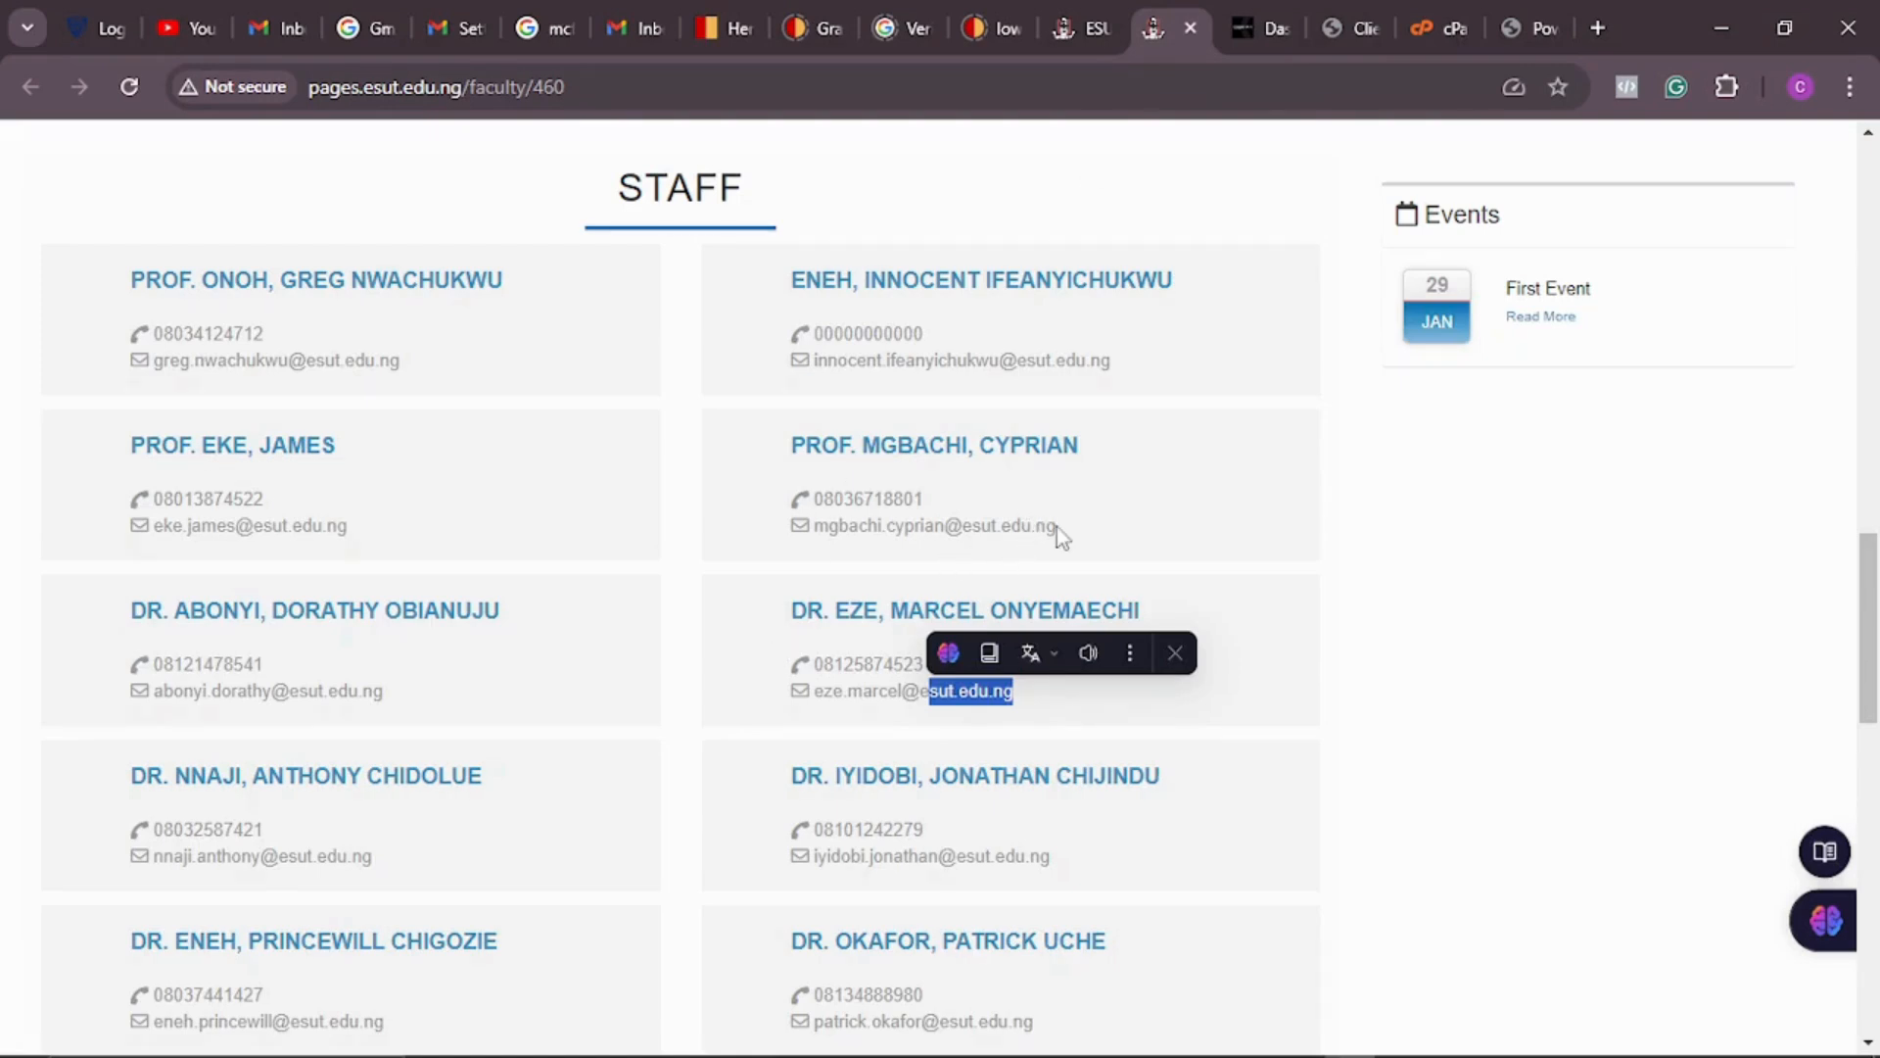
drag(1056, 526, 962, 526)
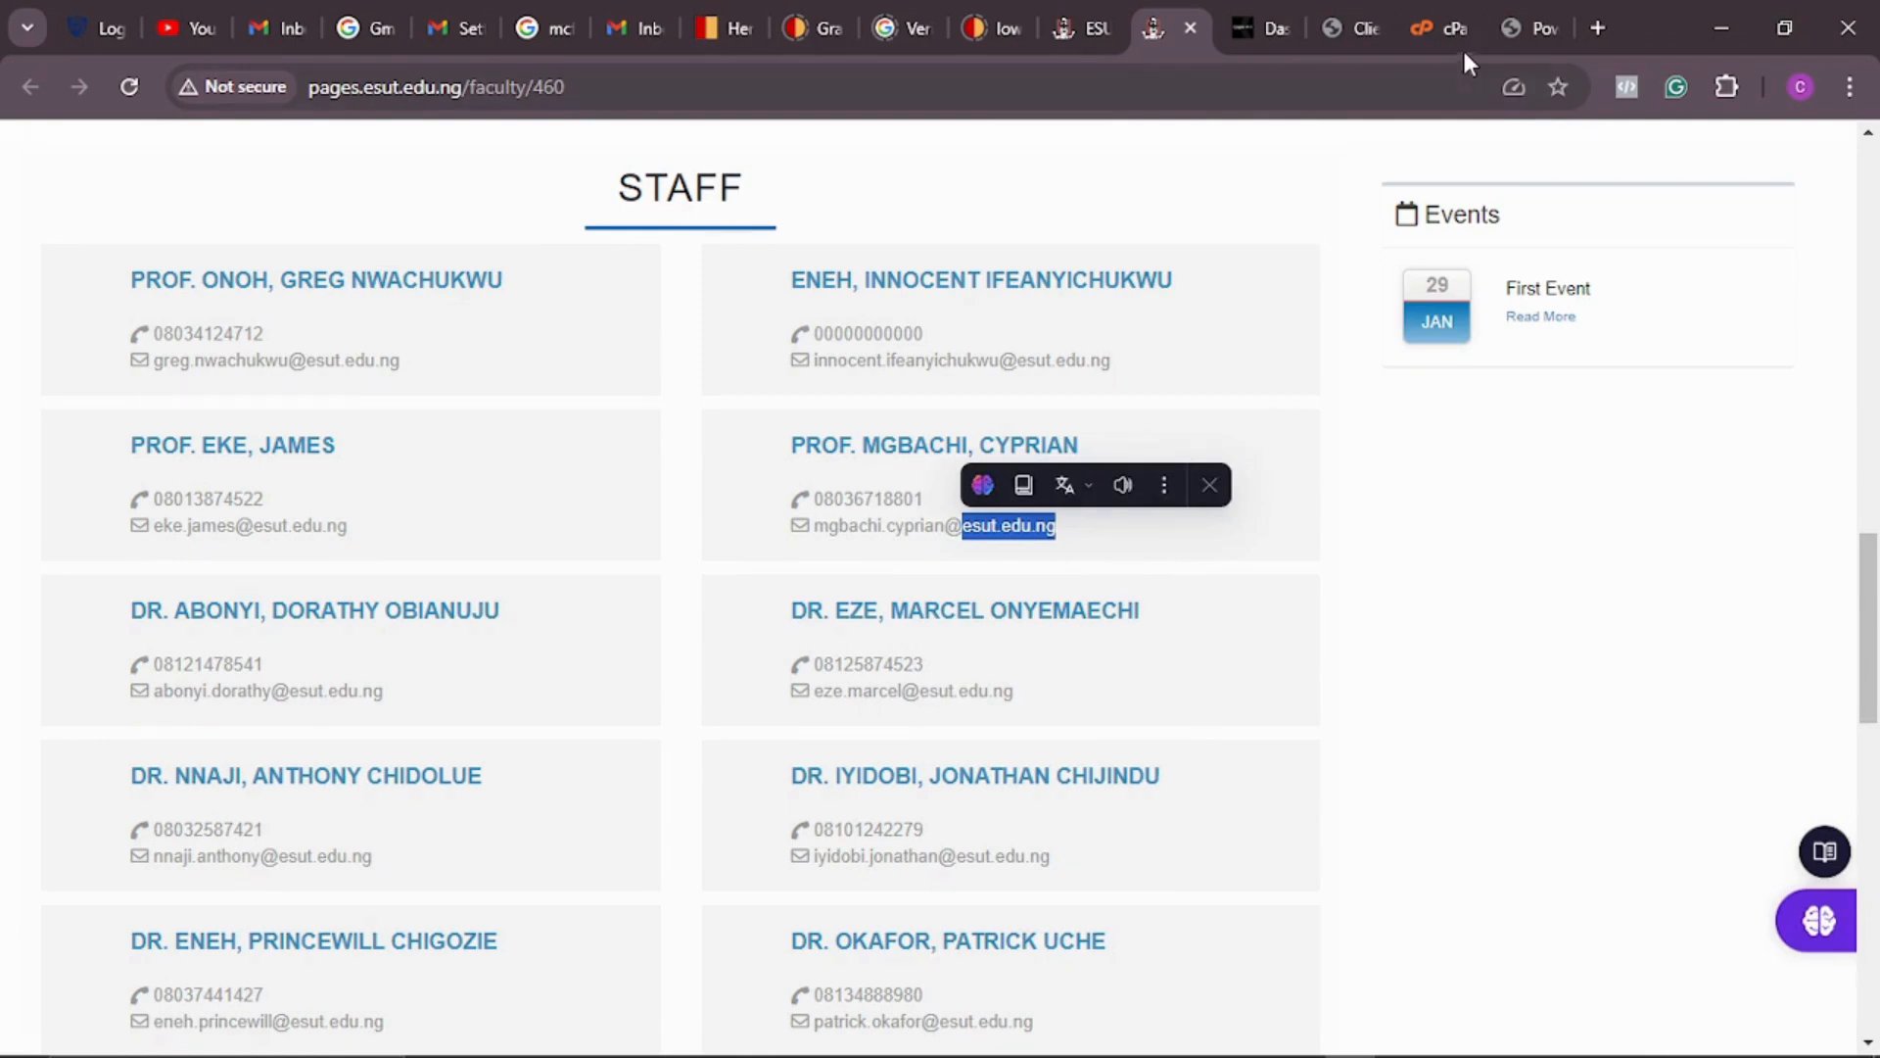
click(1510, 23)
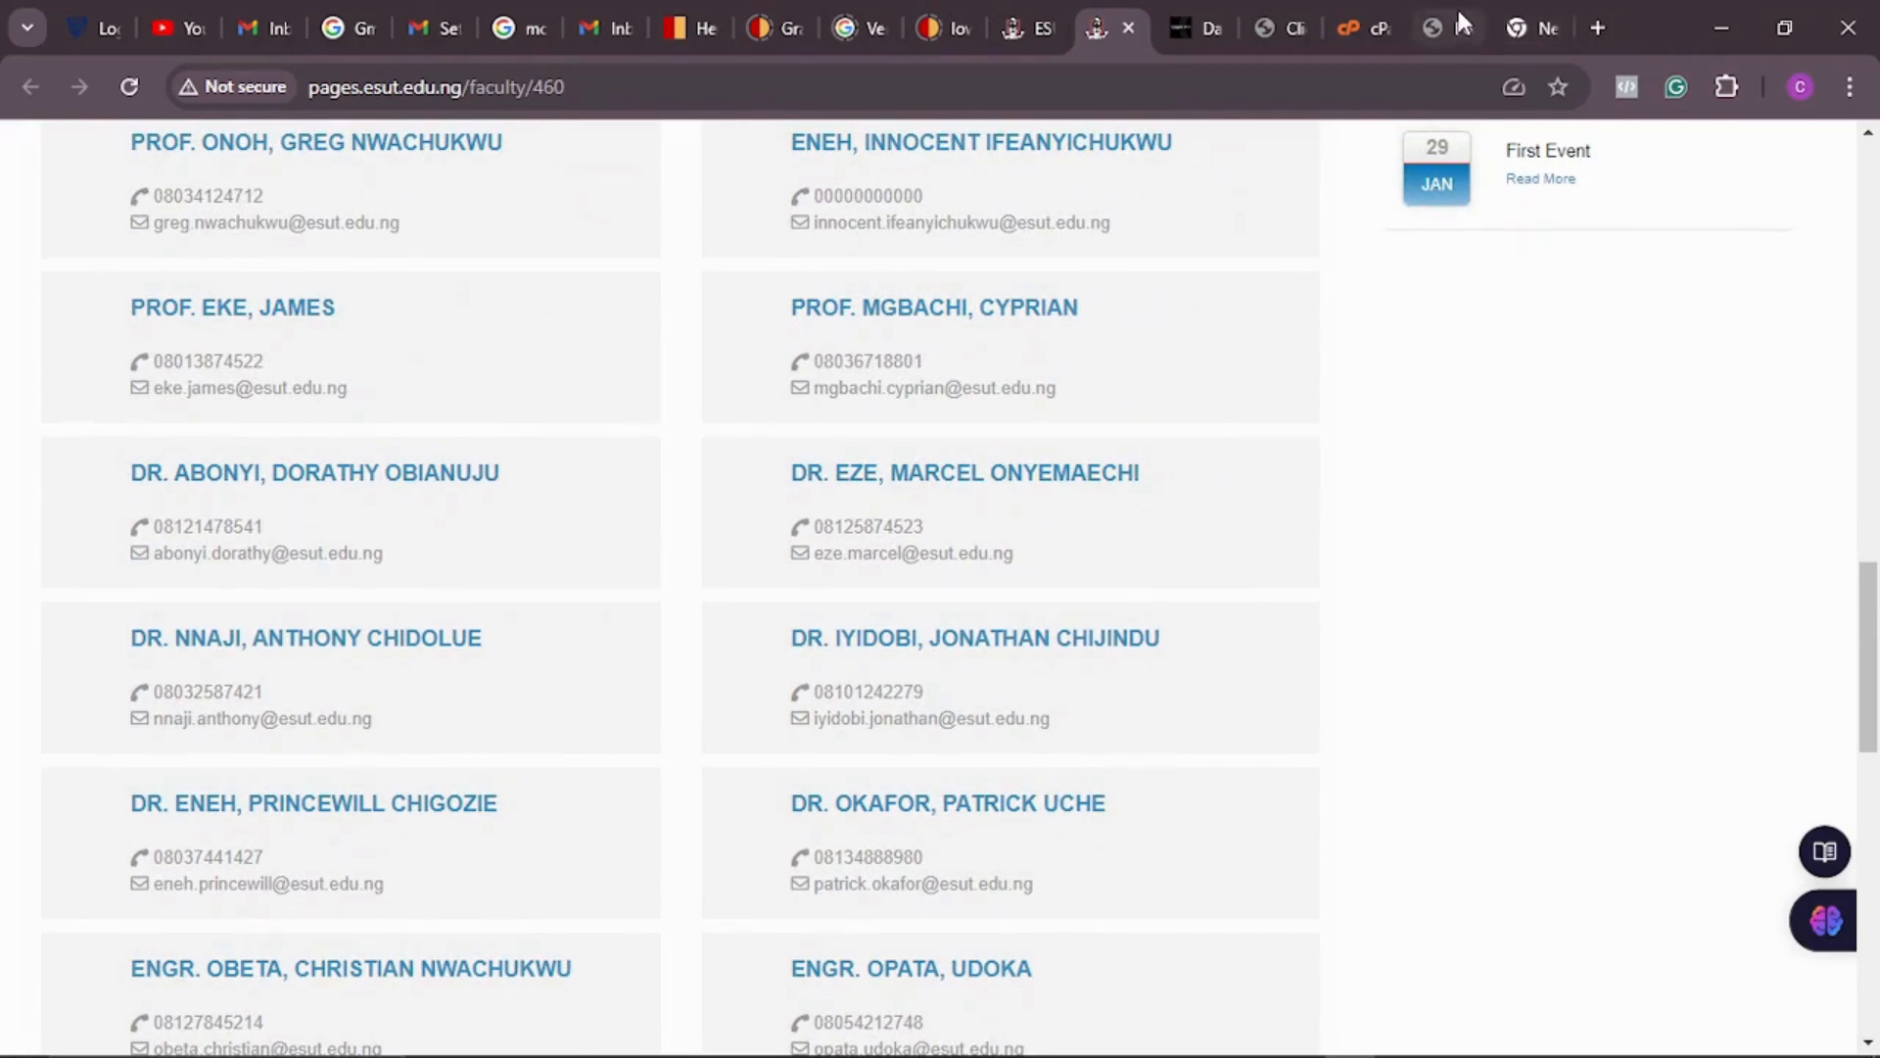
click(1458, 16)
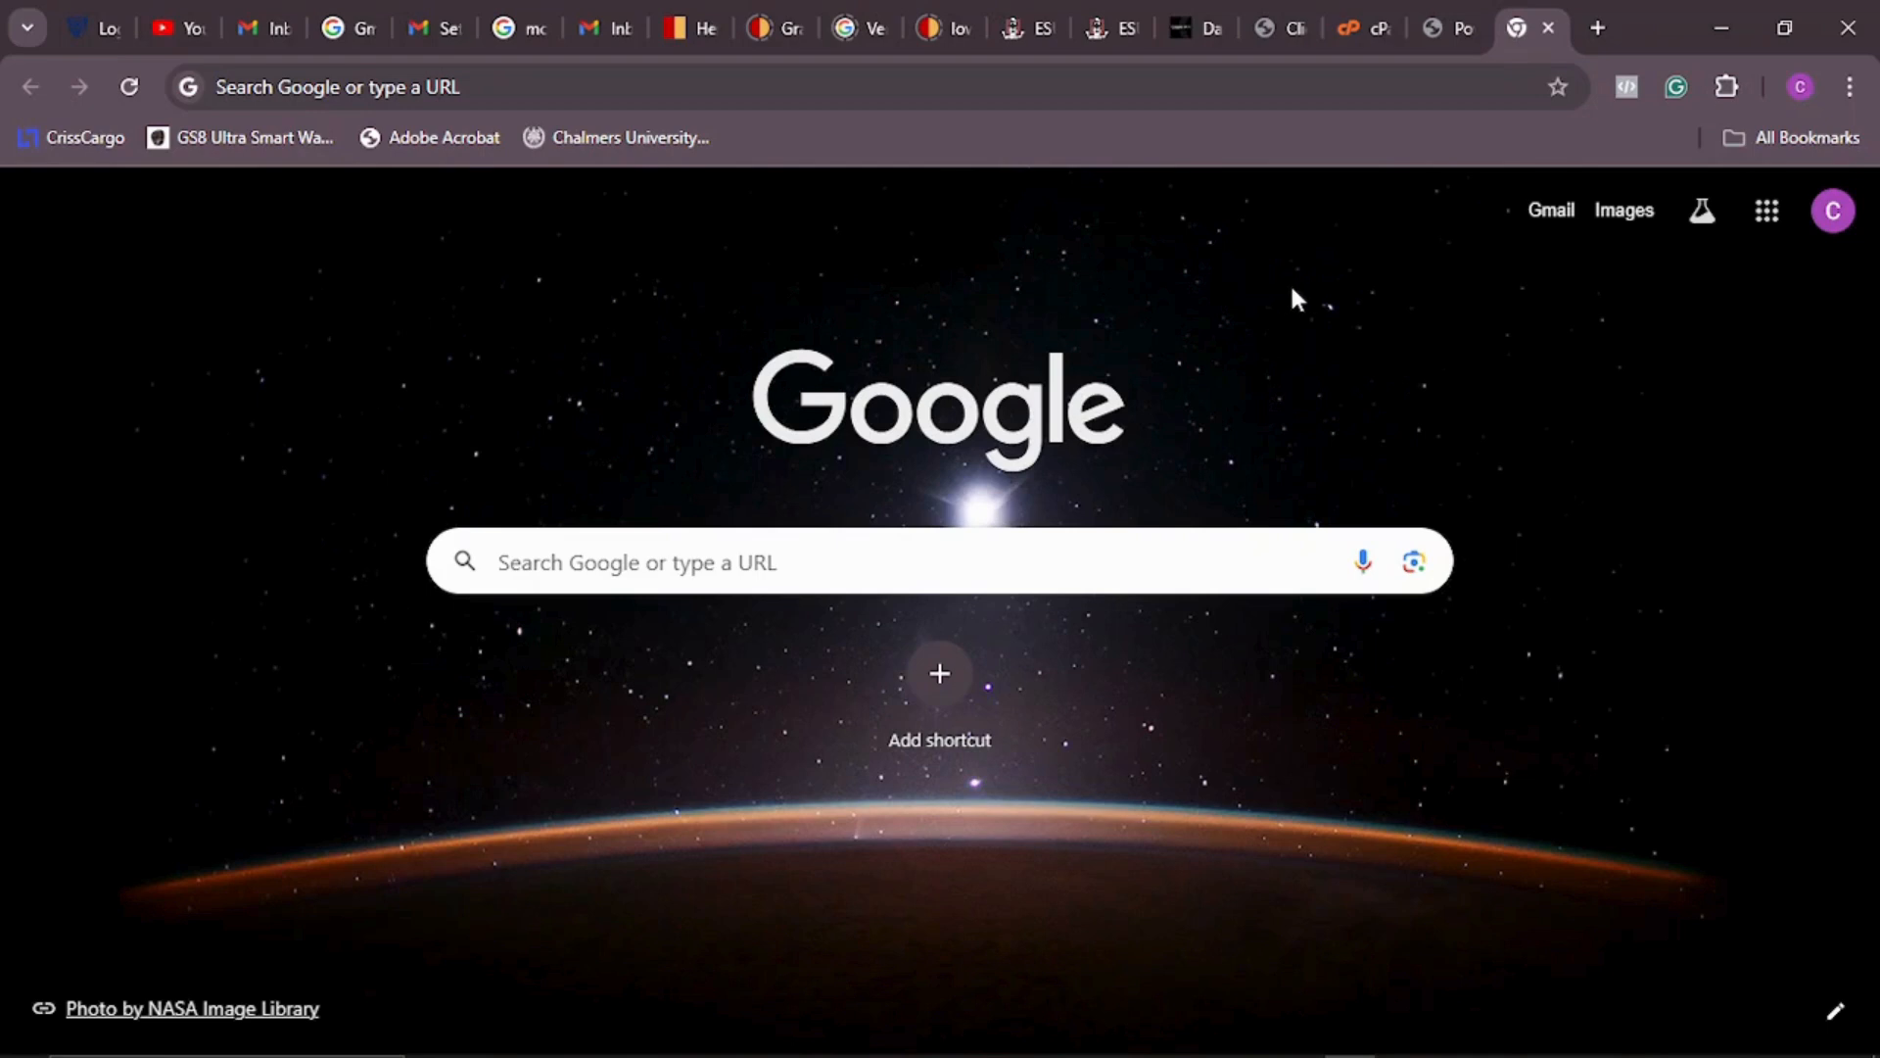
Step: From the Gmail and new-tab pages, use the profile avatar's account switcher to add another Google account
click(602, 29)
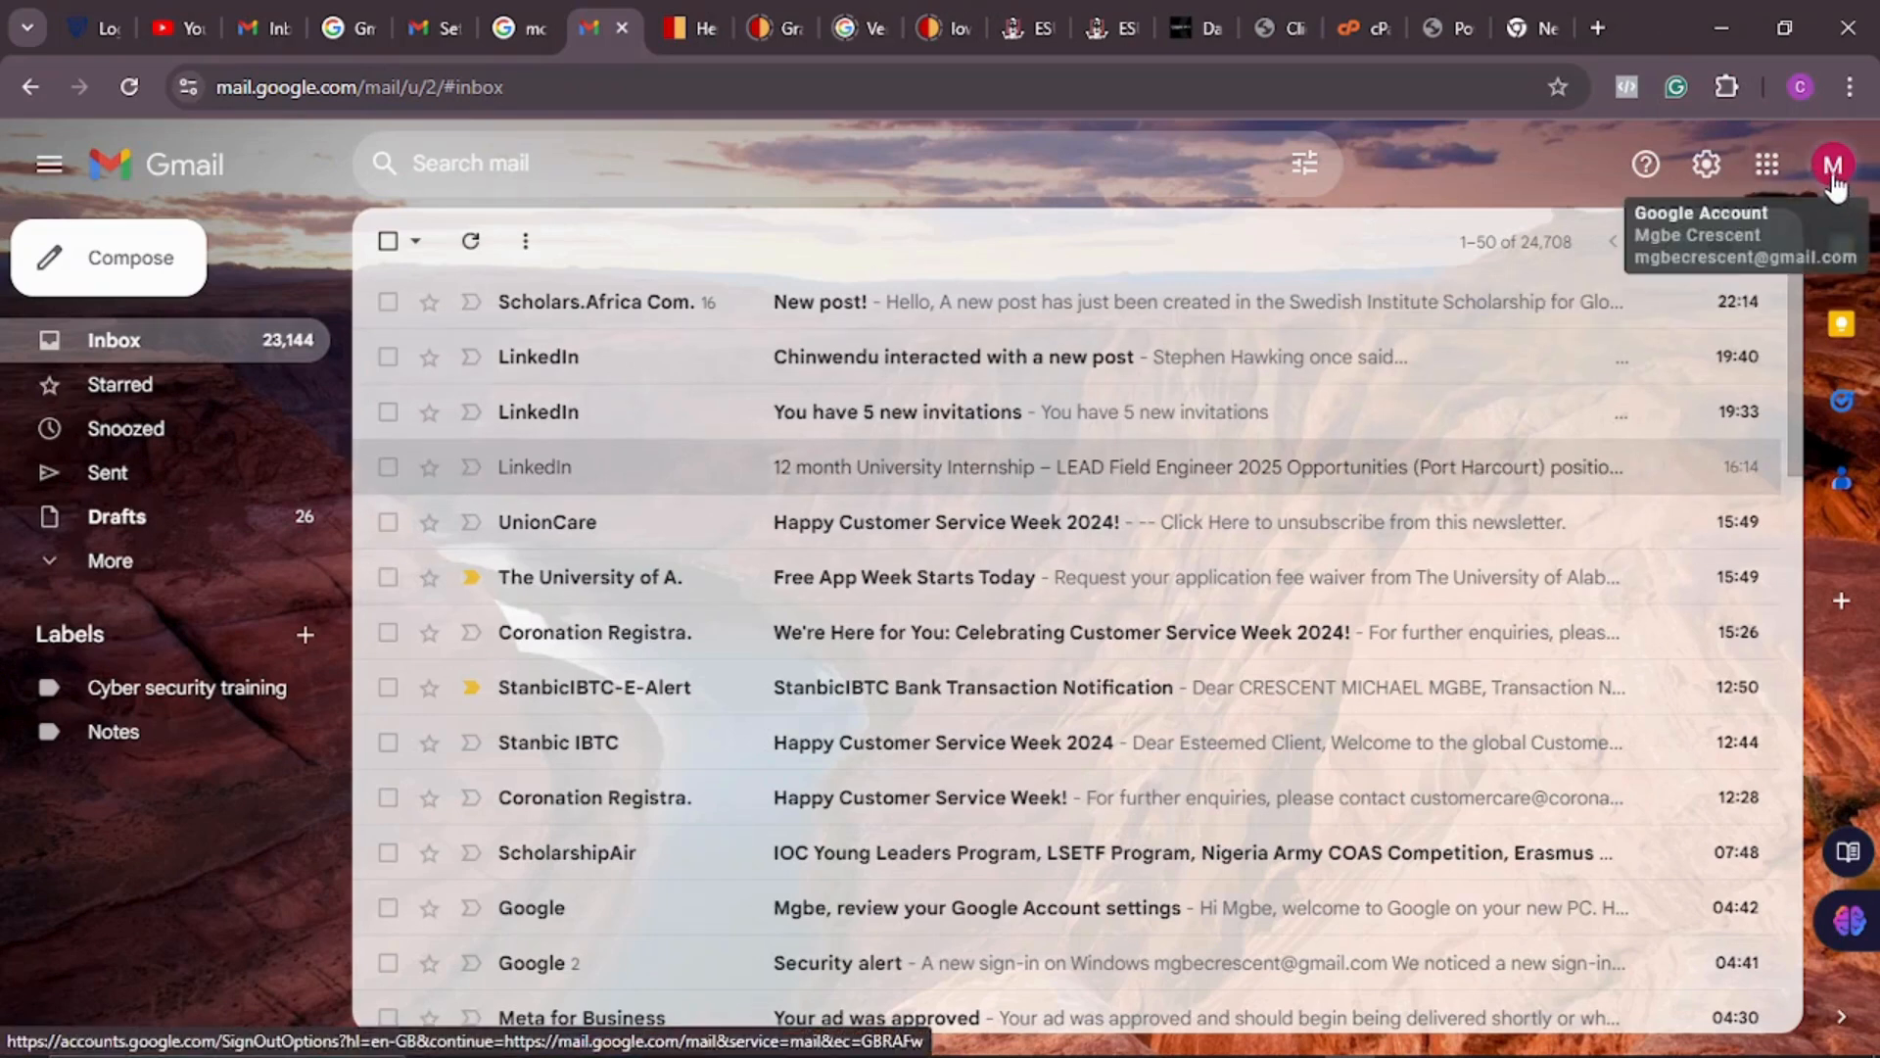
click(1565, 35)
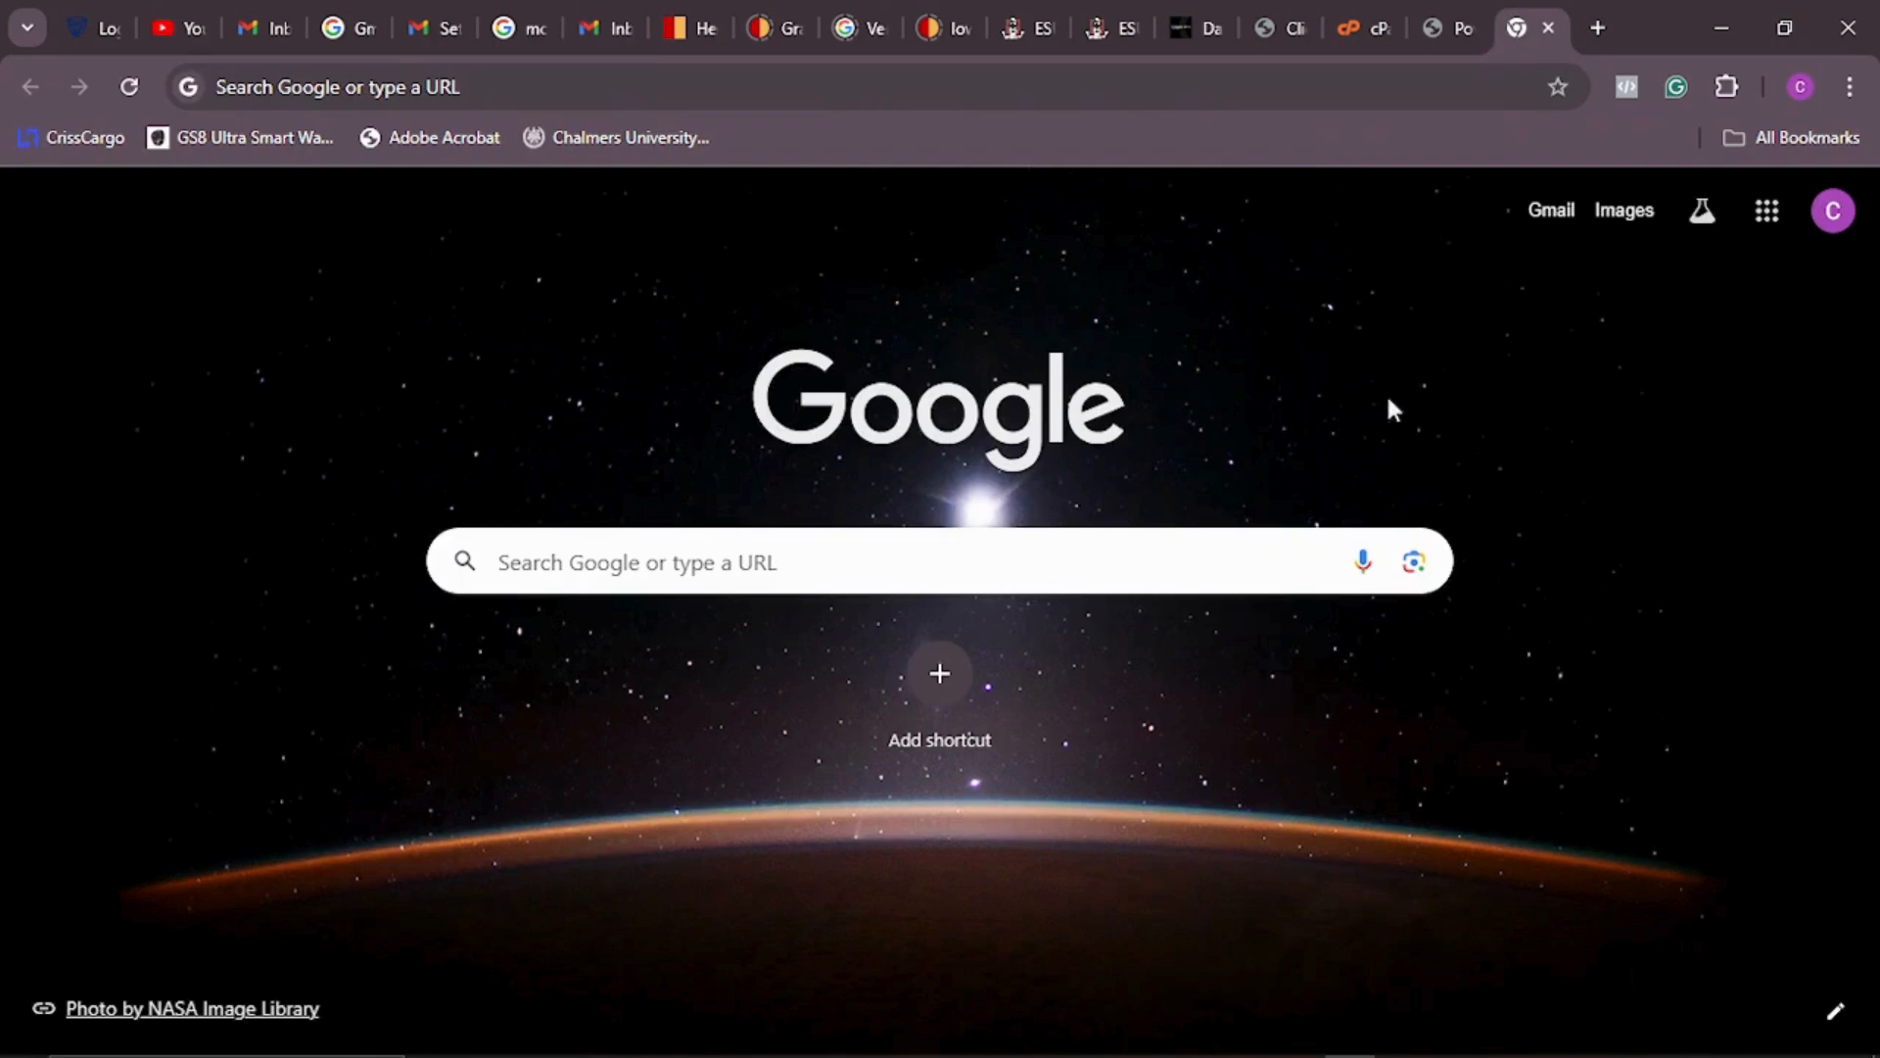
click(1838, 235)
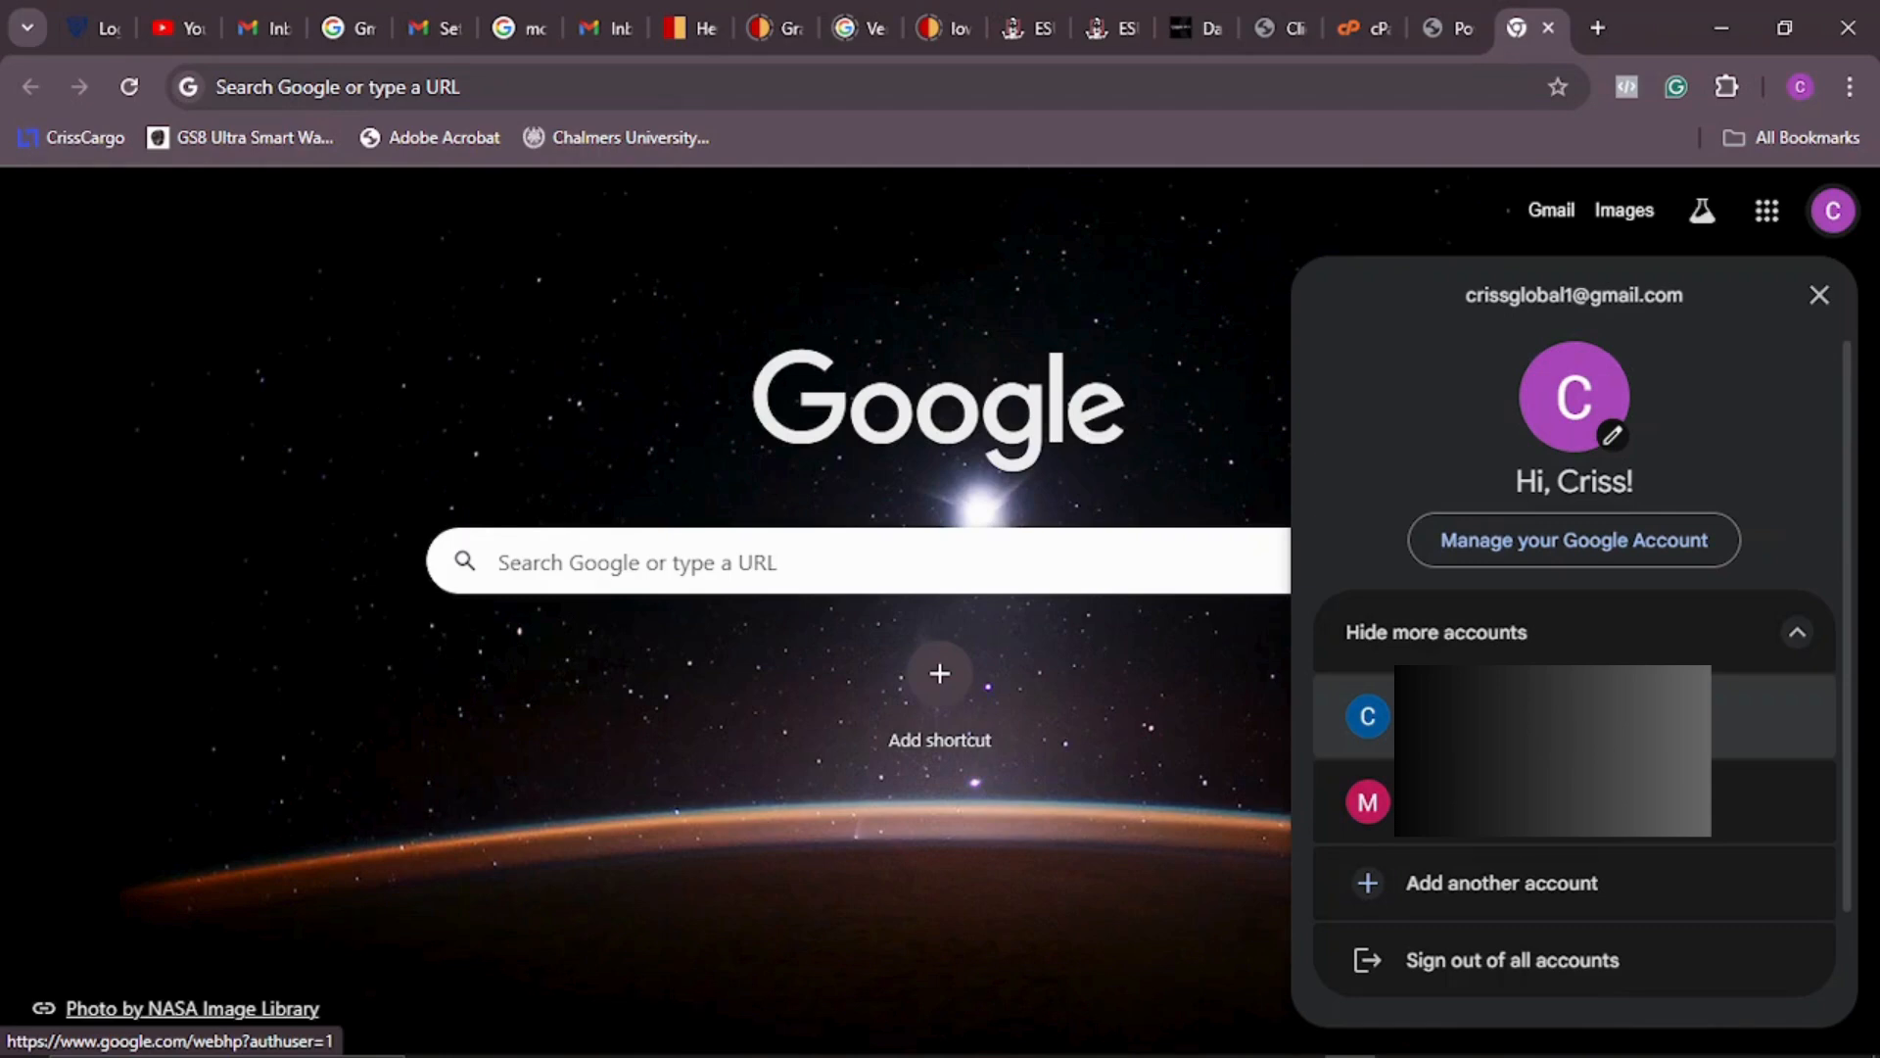
click(1519, 898)
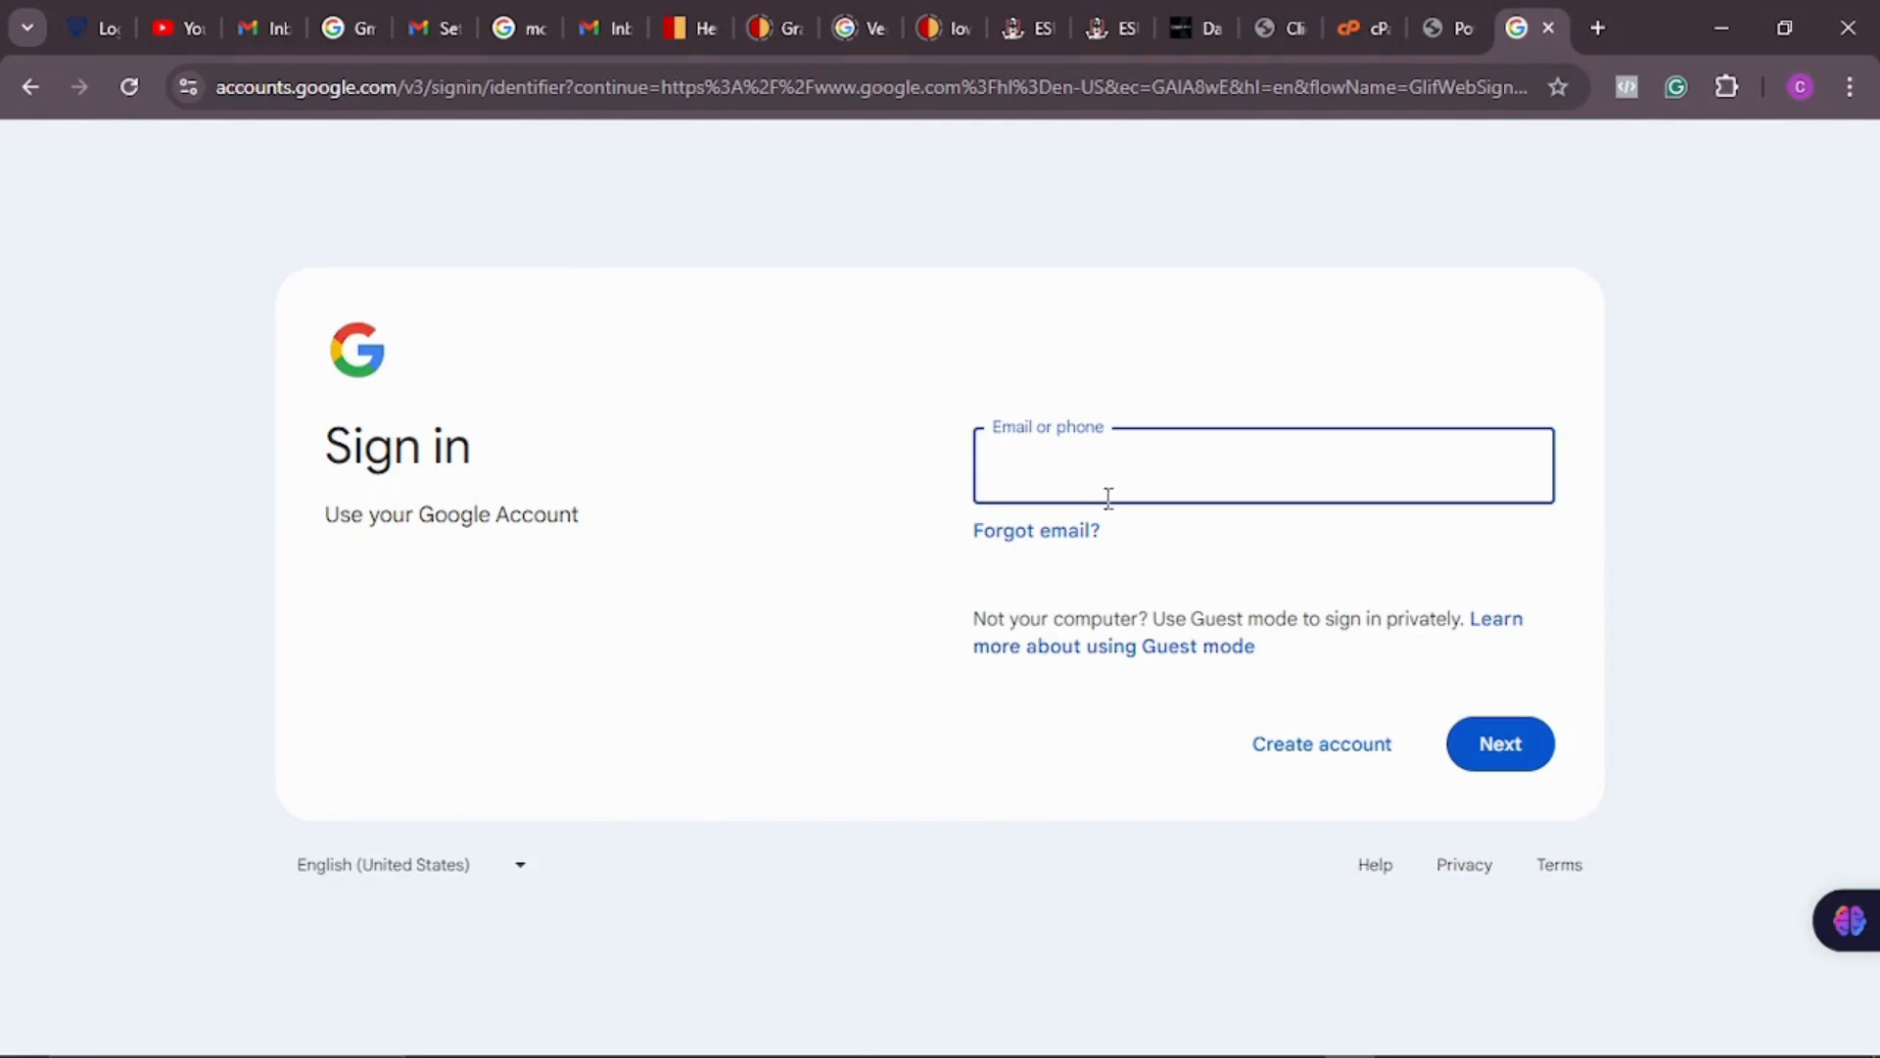
Step: Choose Create account, then 'For work or my business' on the Google sign-in page
click(1322, 760)
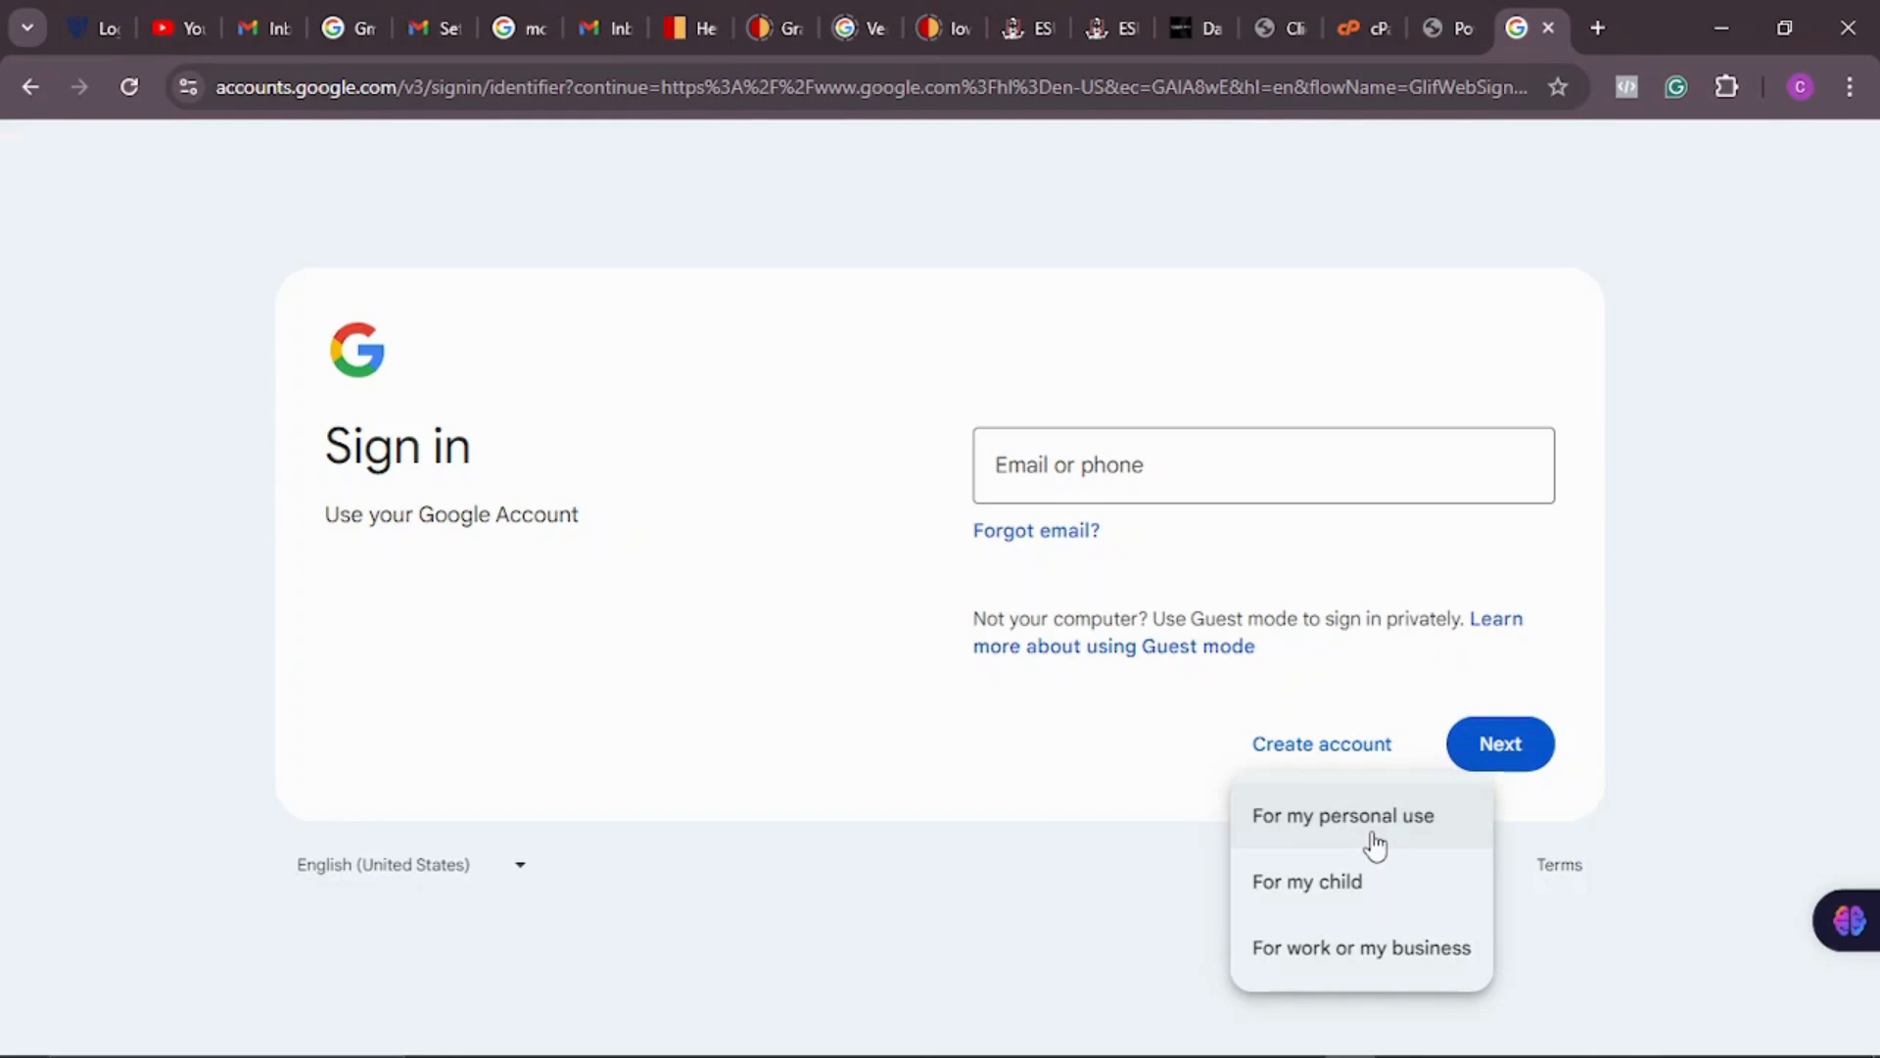
click(1374, 964)
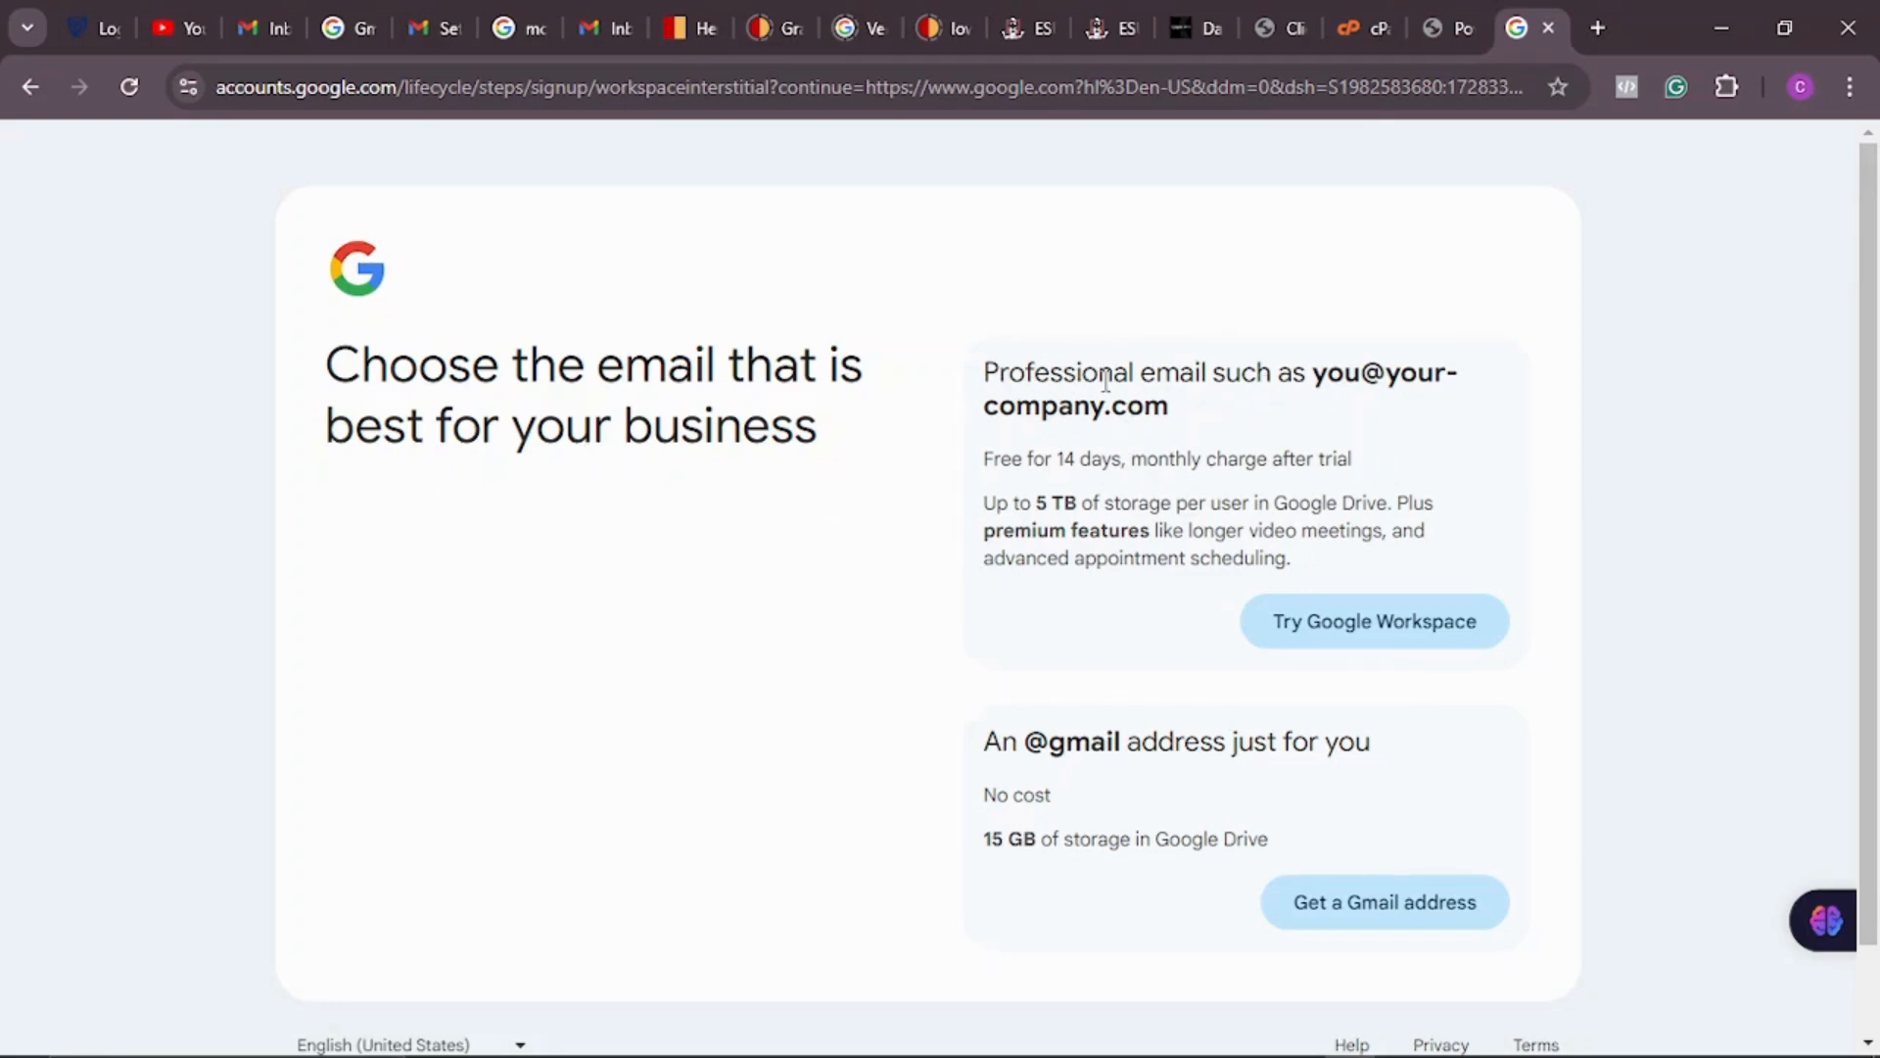
Step: Pick the professional Google Workspace email trial over a free Gmail address
scroll(1293, 359, down, 1)
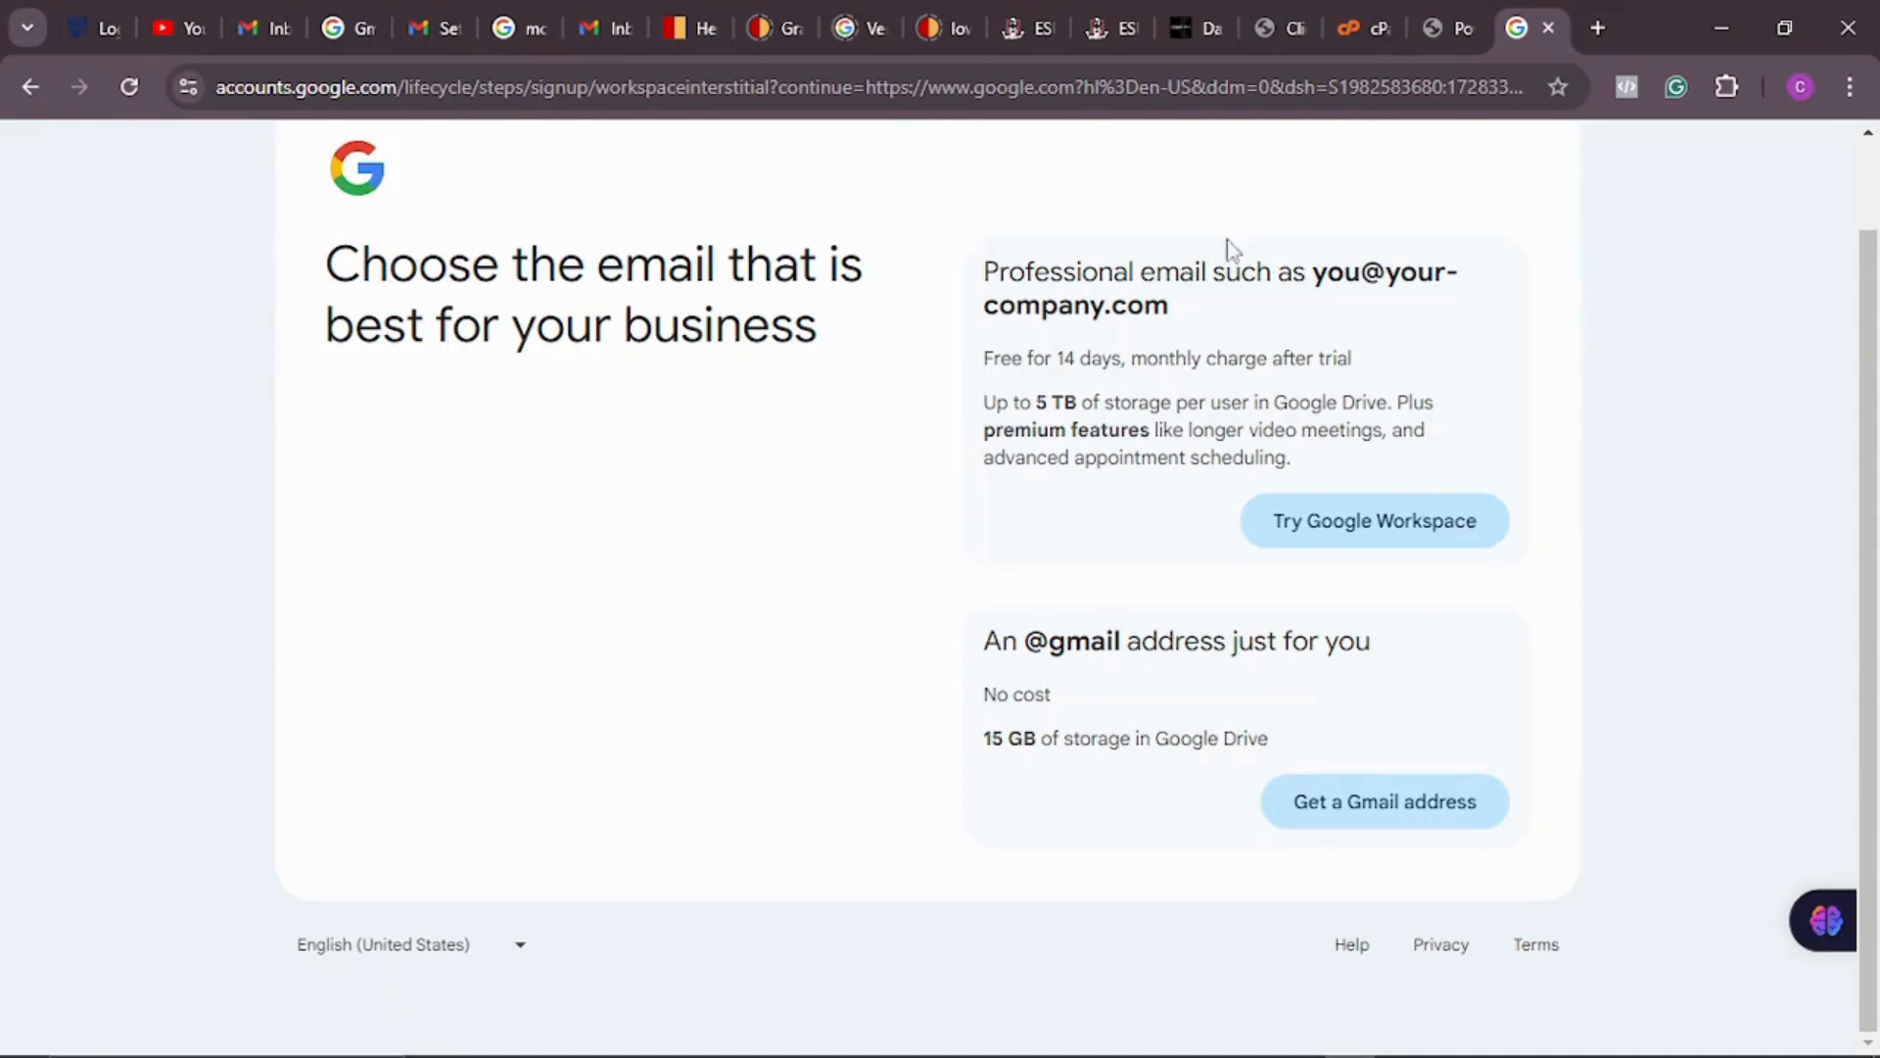
click(1342, 537)
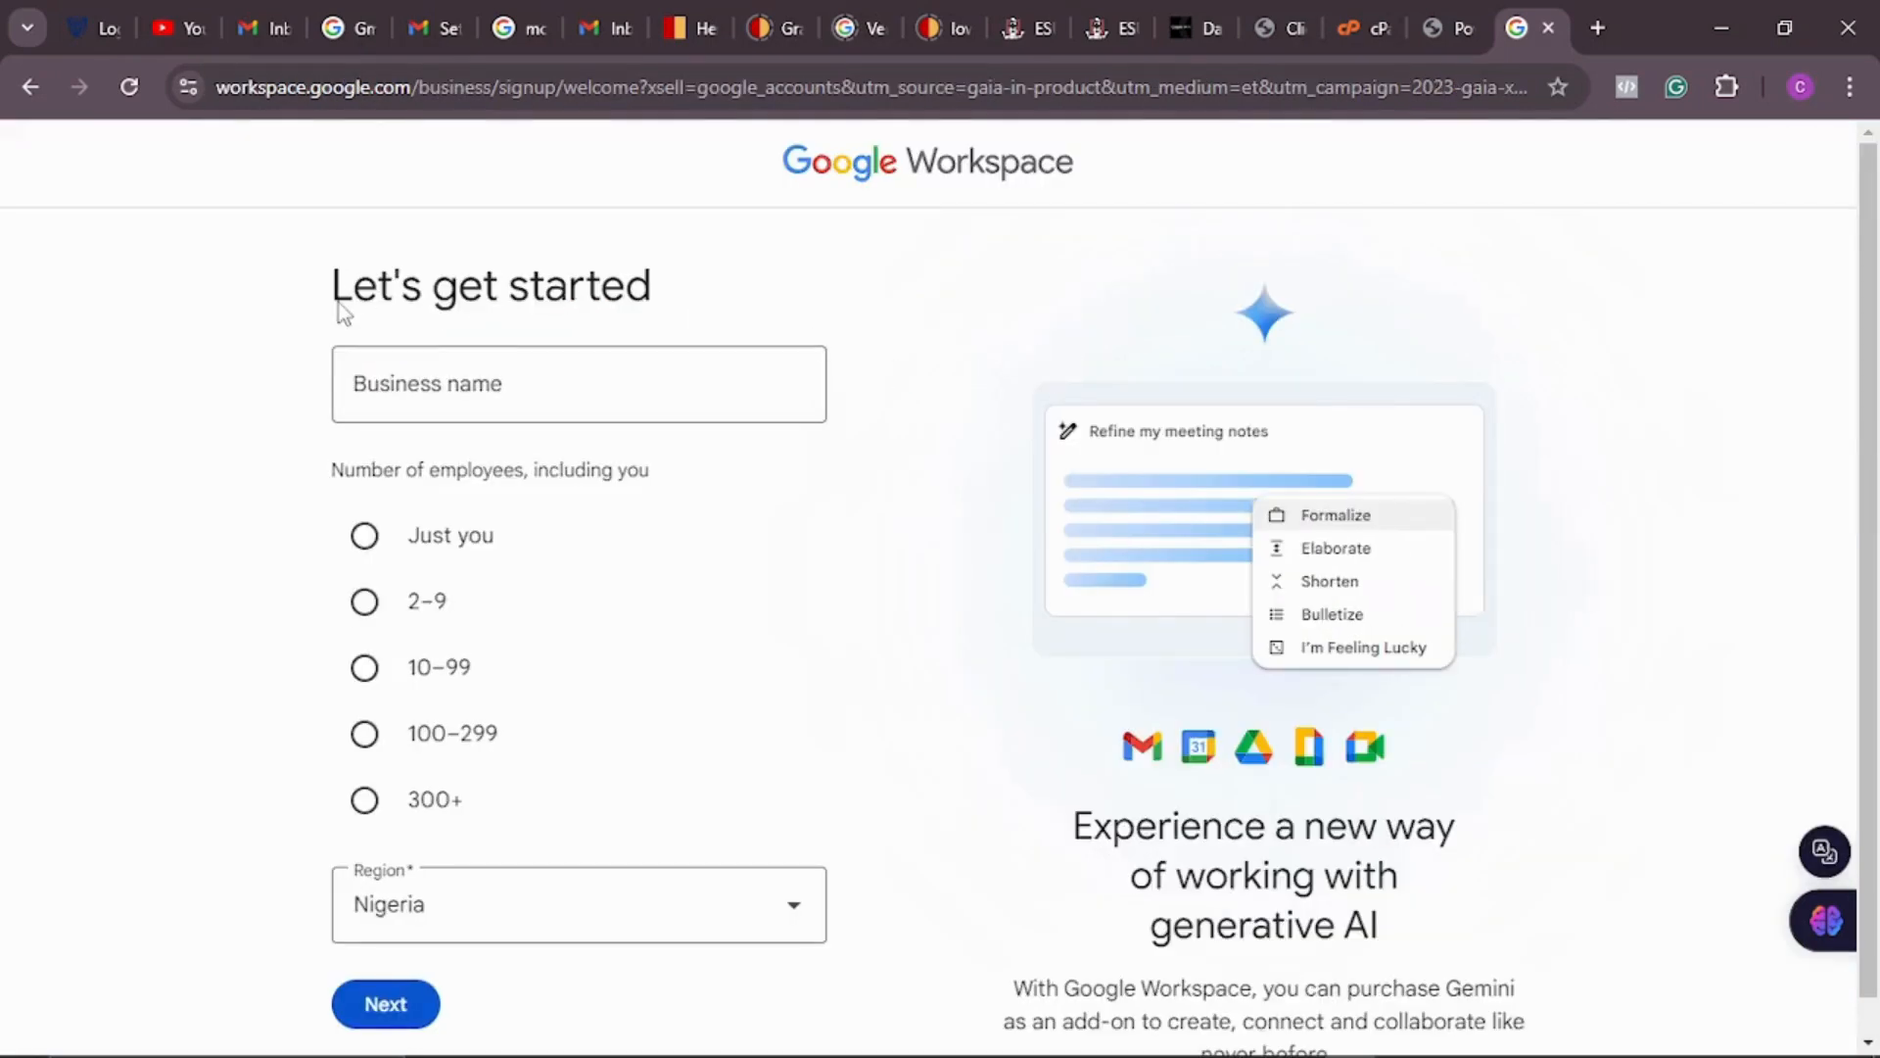
Step: Enter 'Crissamrt' as the business name, select 2–9 employees, and continue to contact info
click(586, 383)
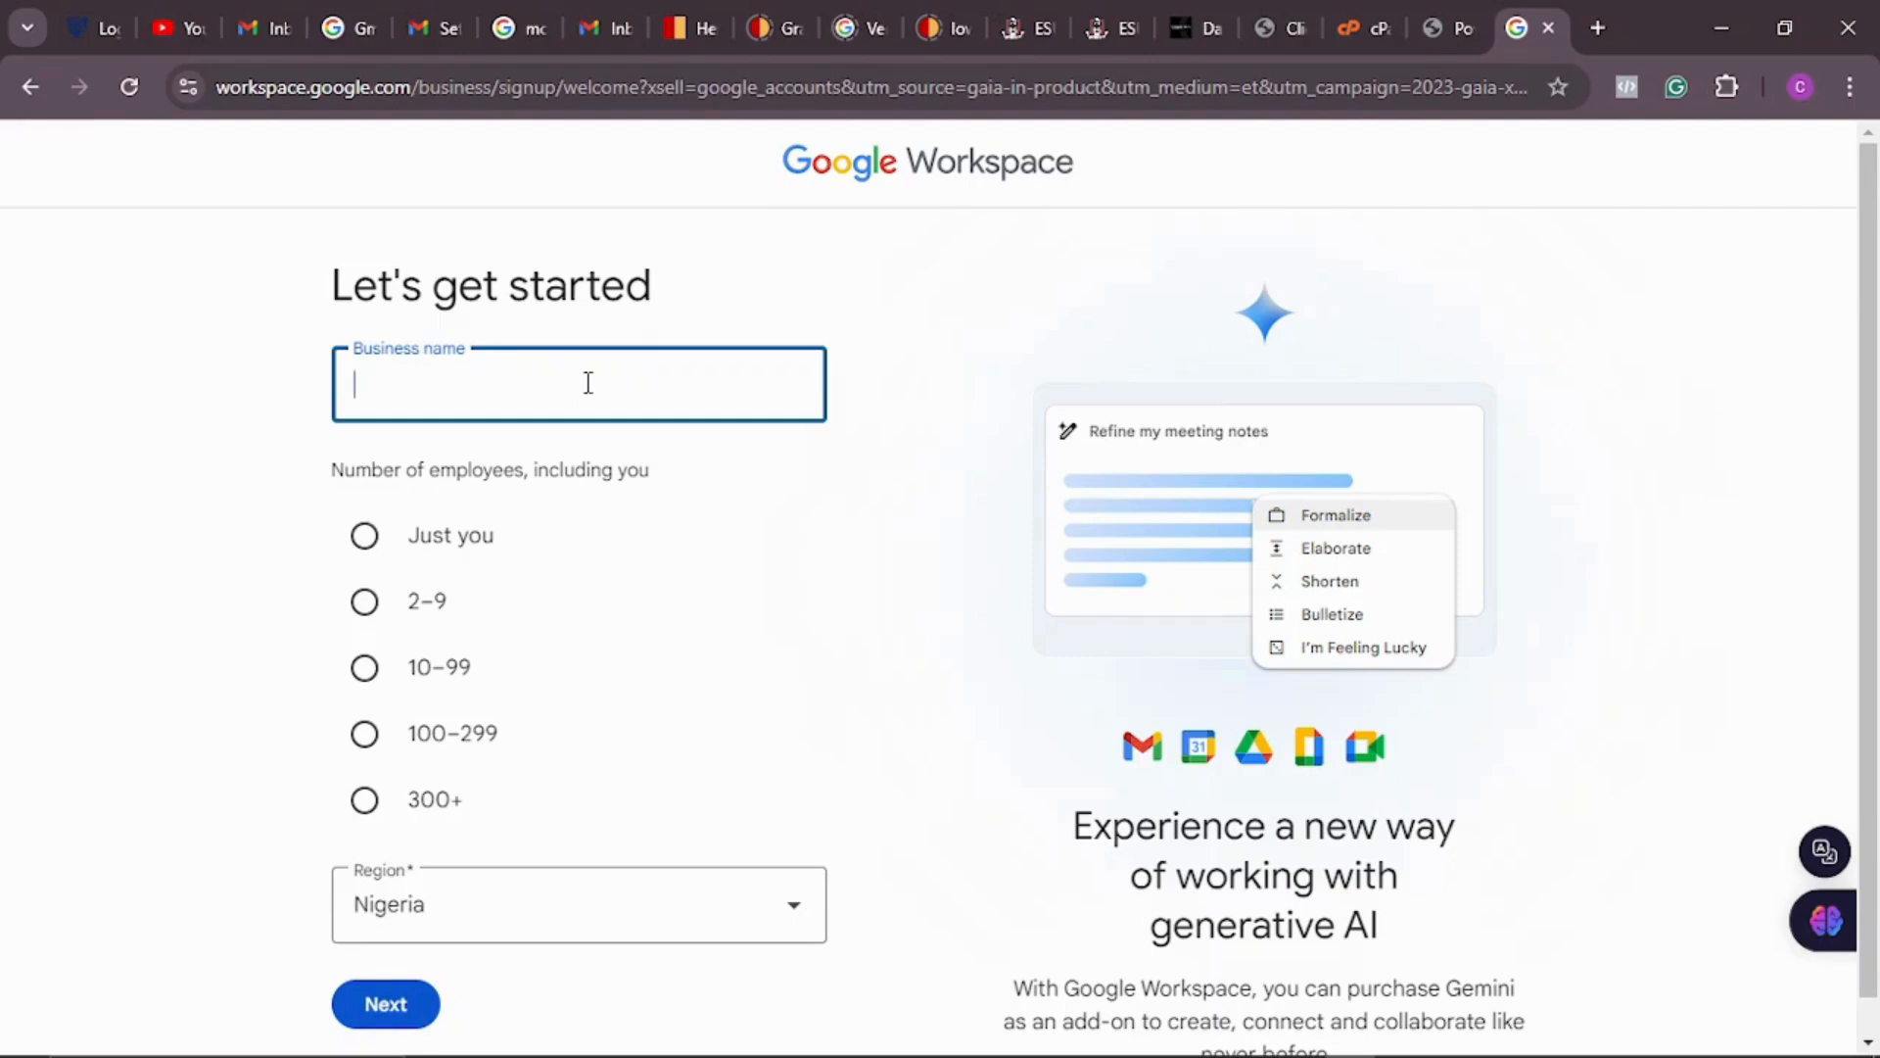
text(Crissamr)
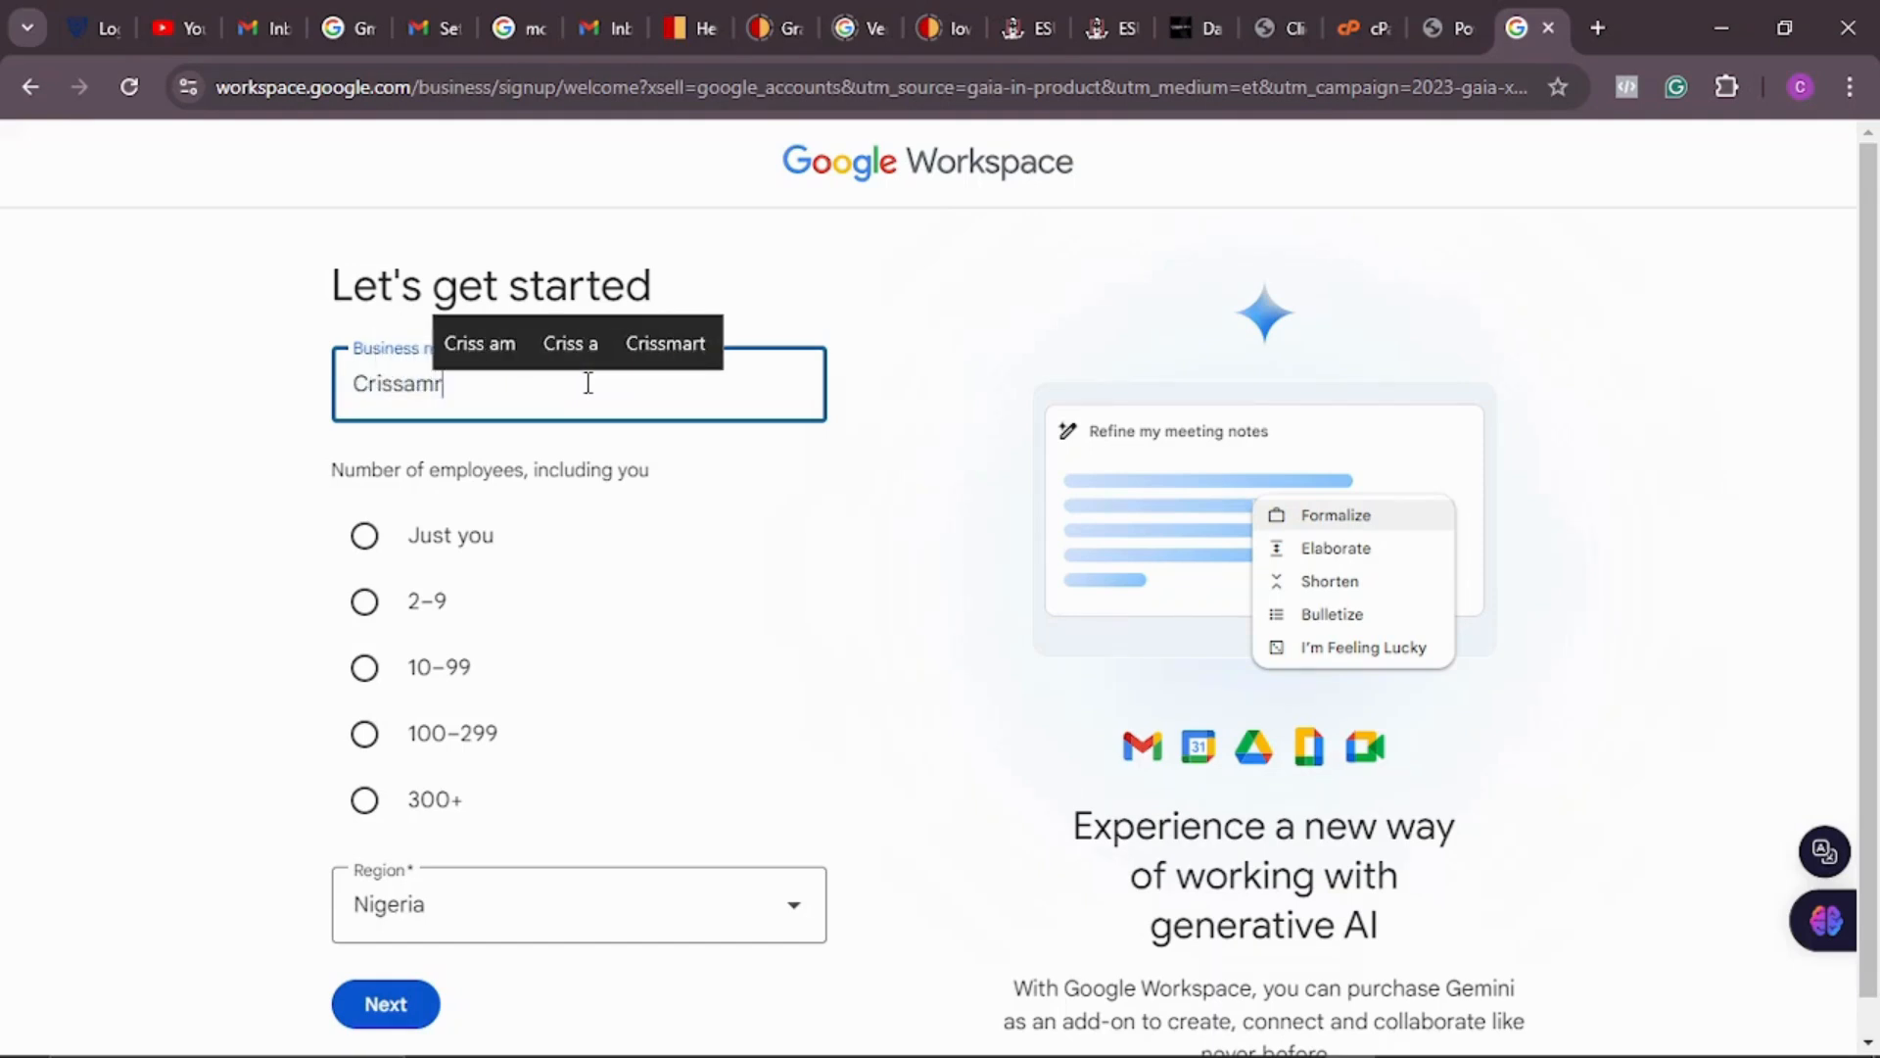
text(t)
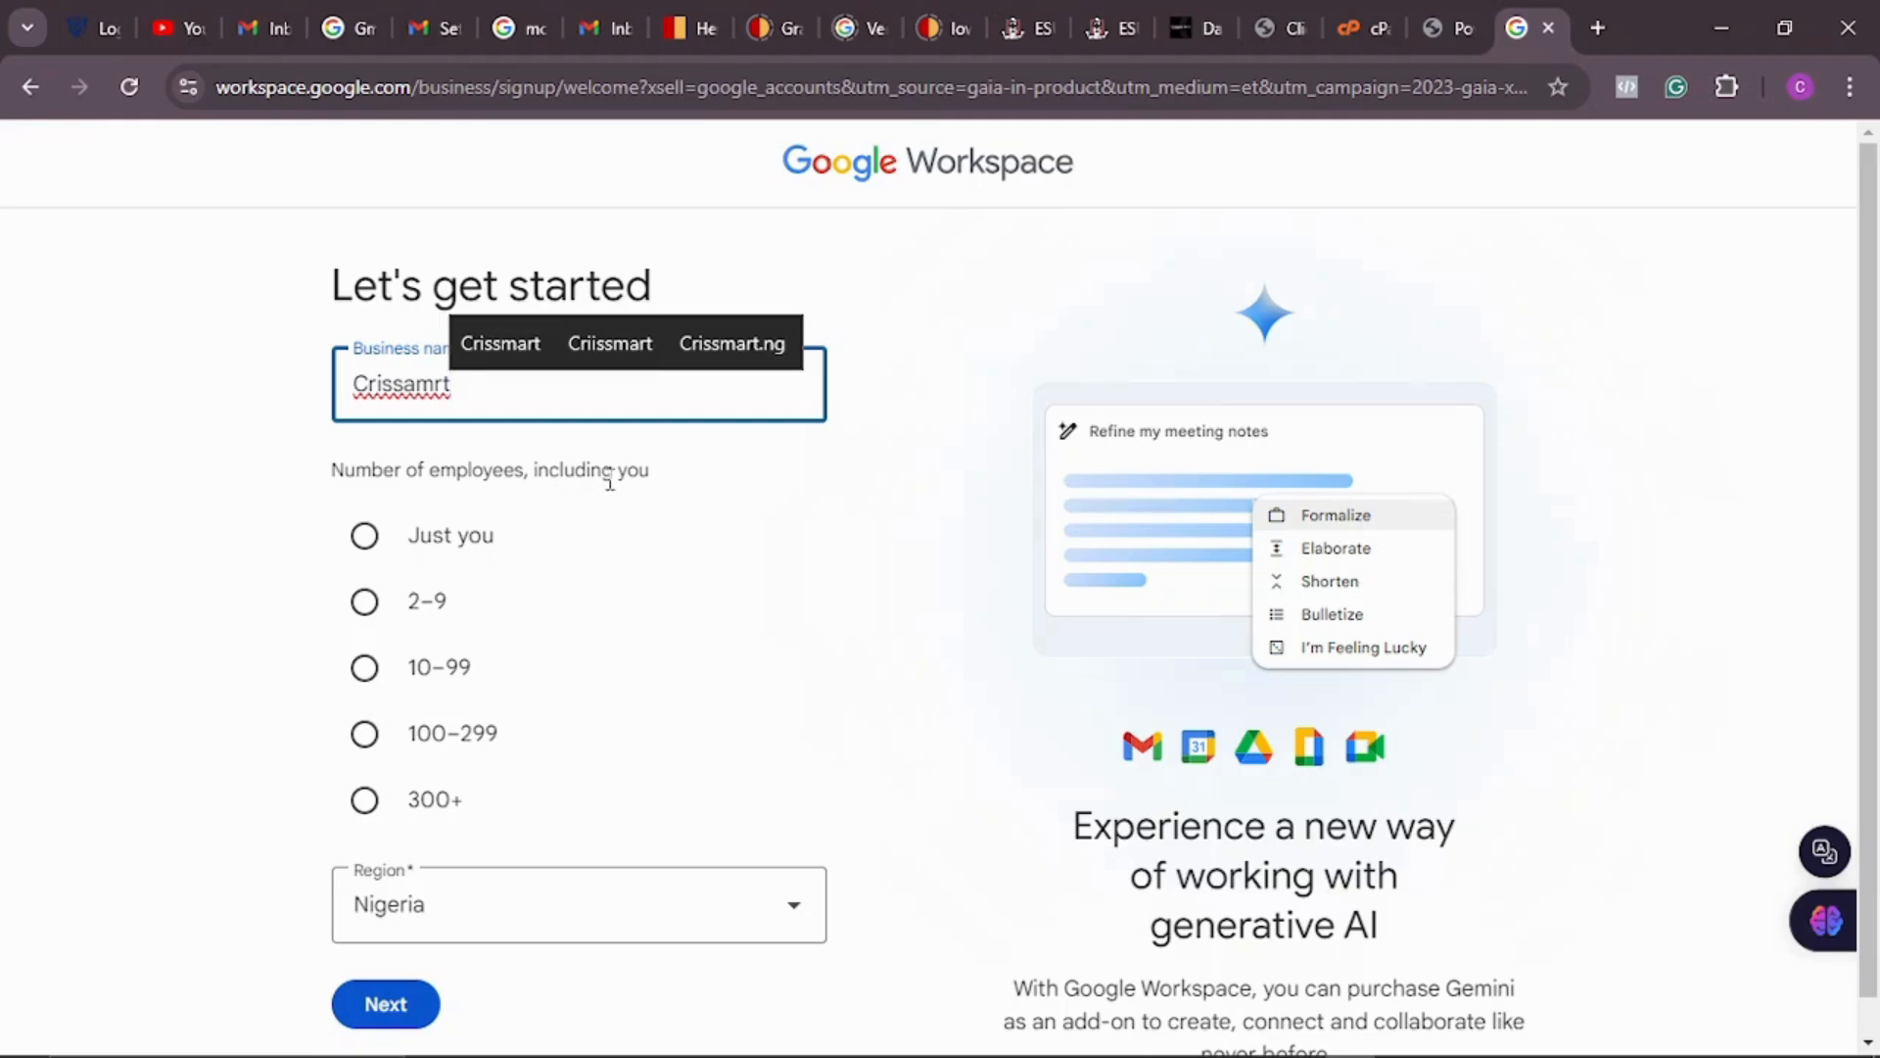
click(364, 537)
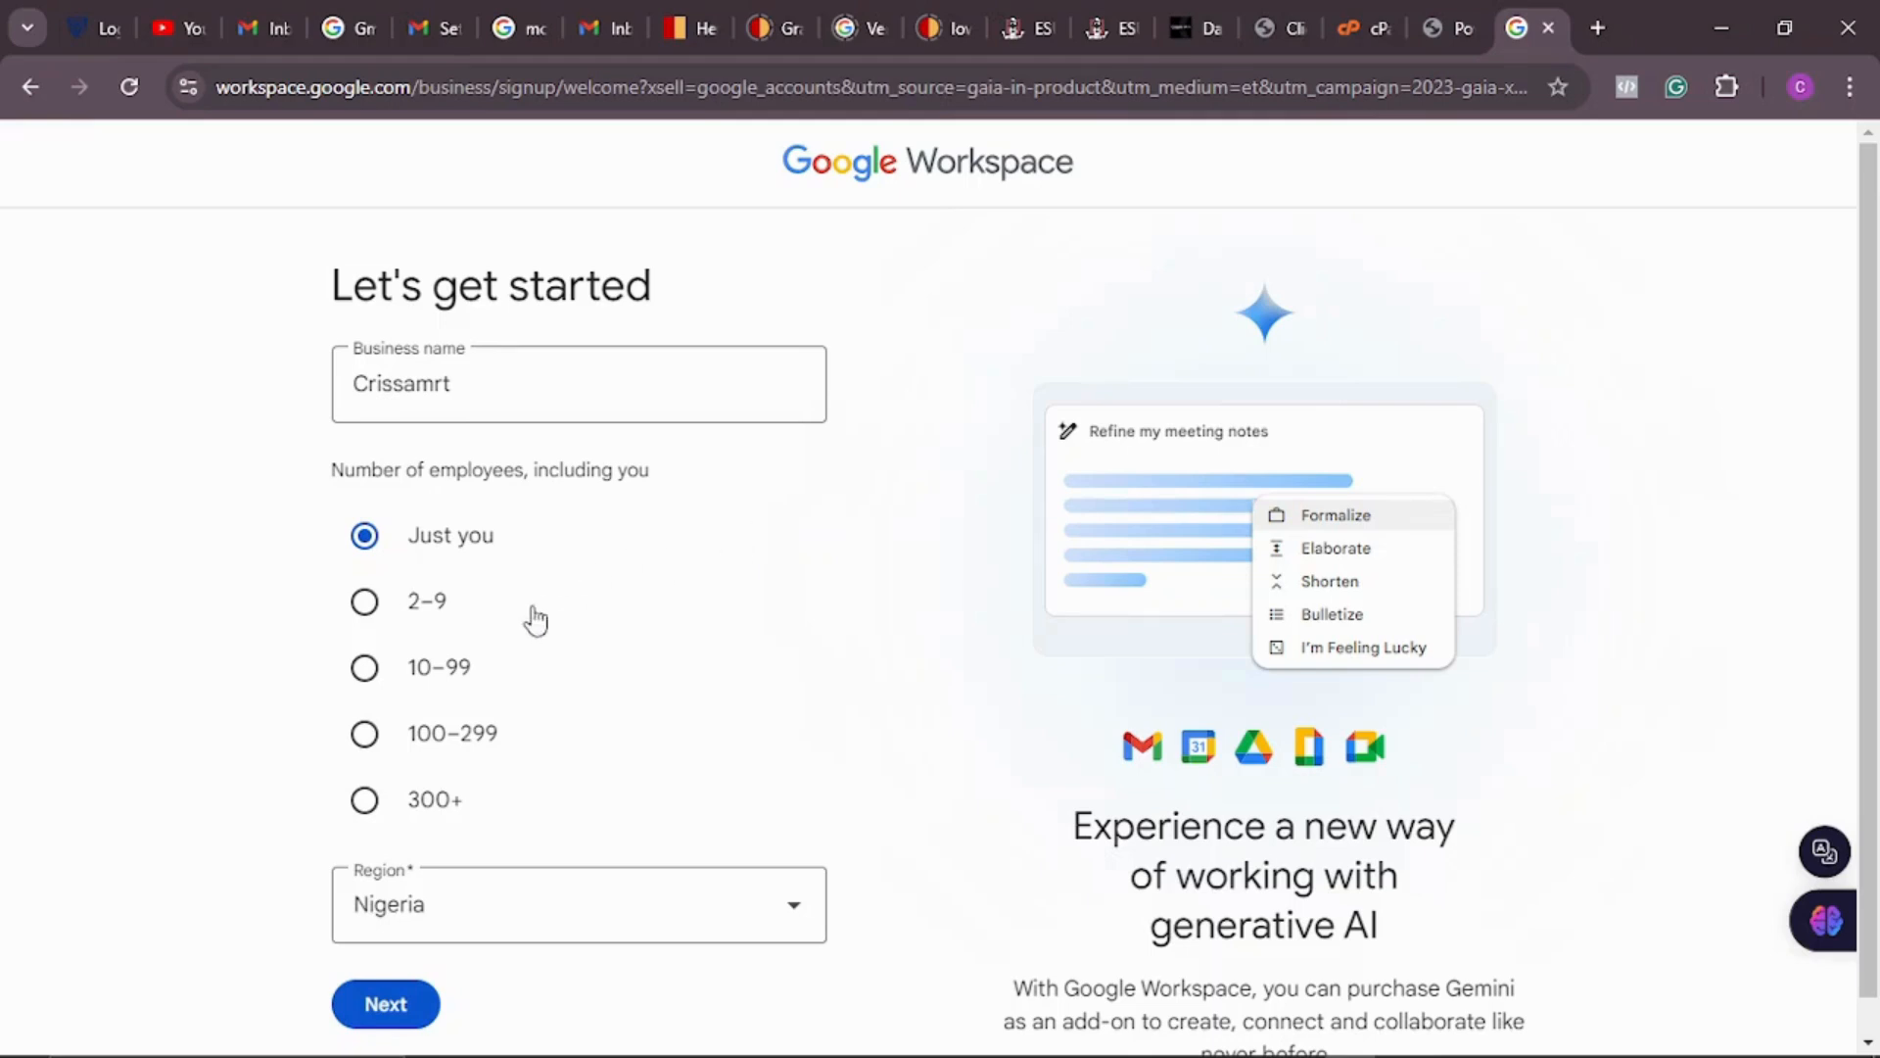
click(368, 604)
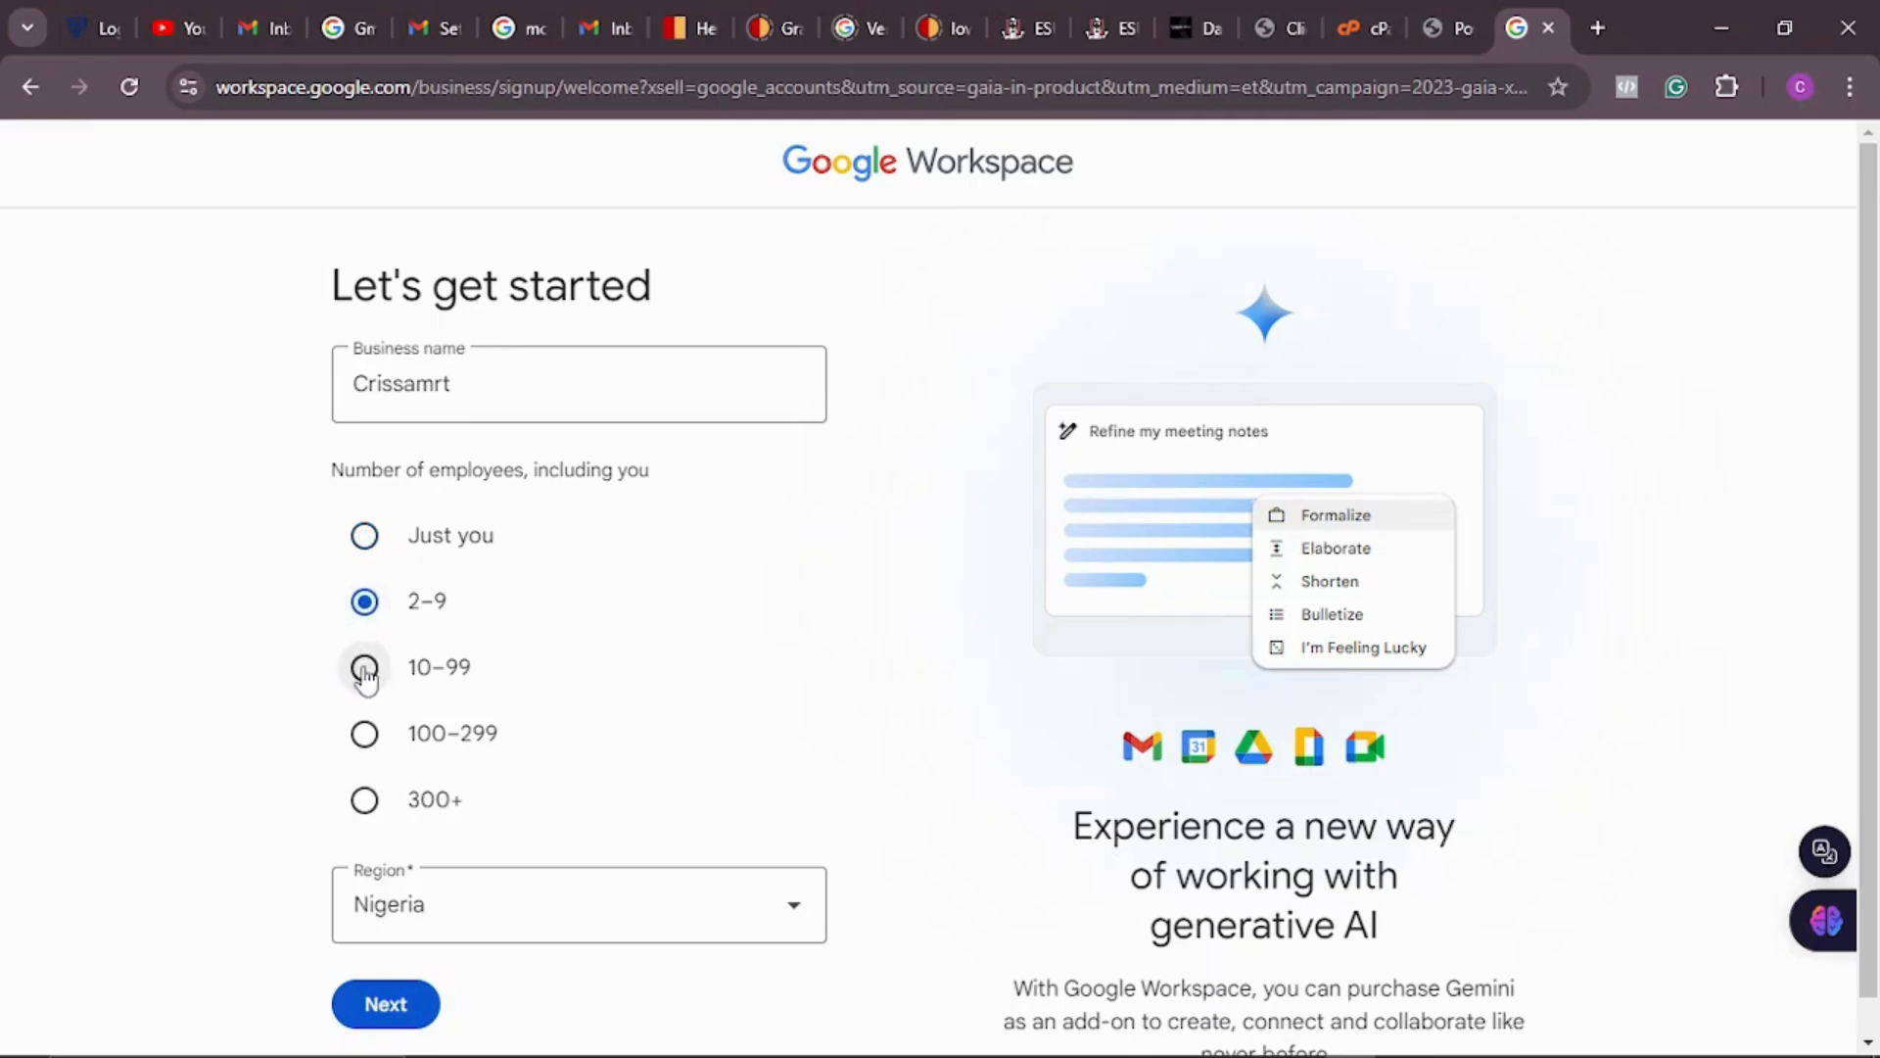
click(366, 674)
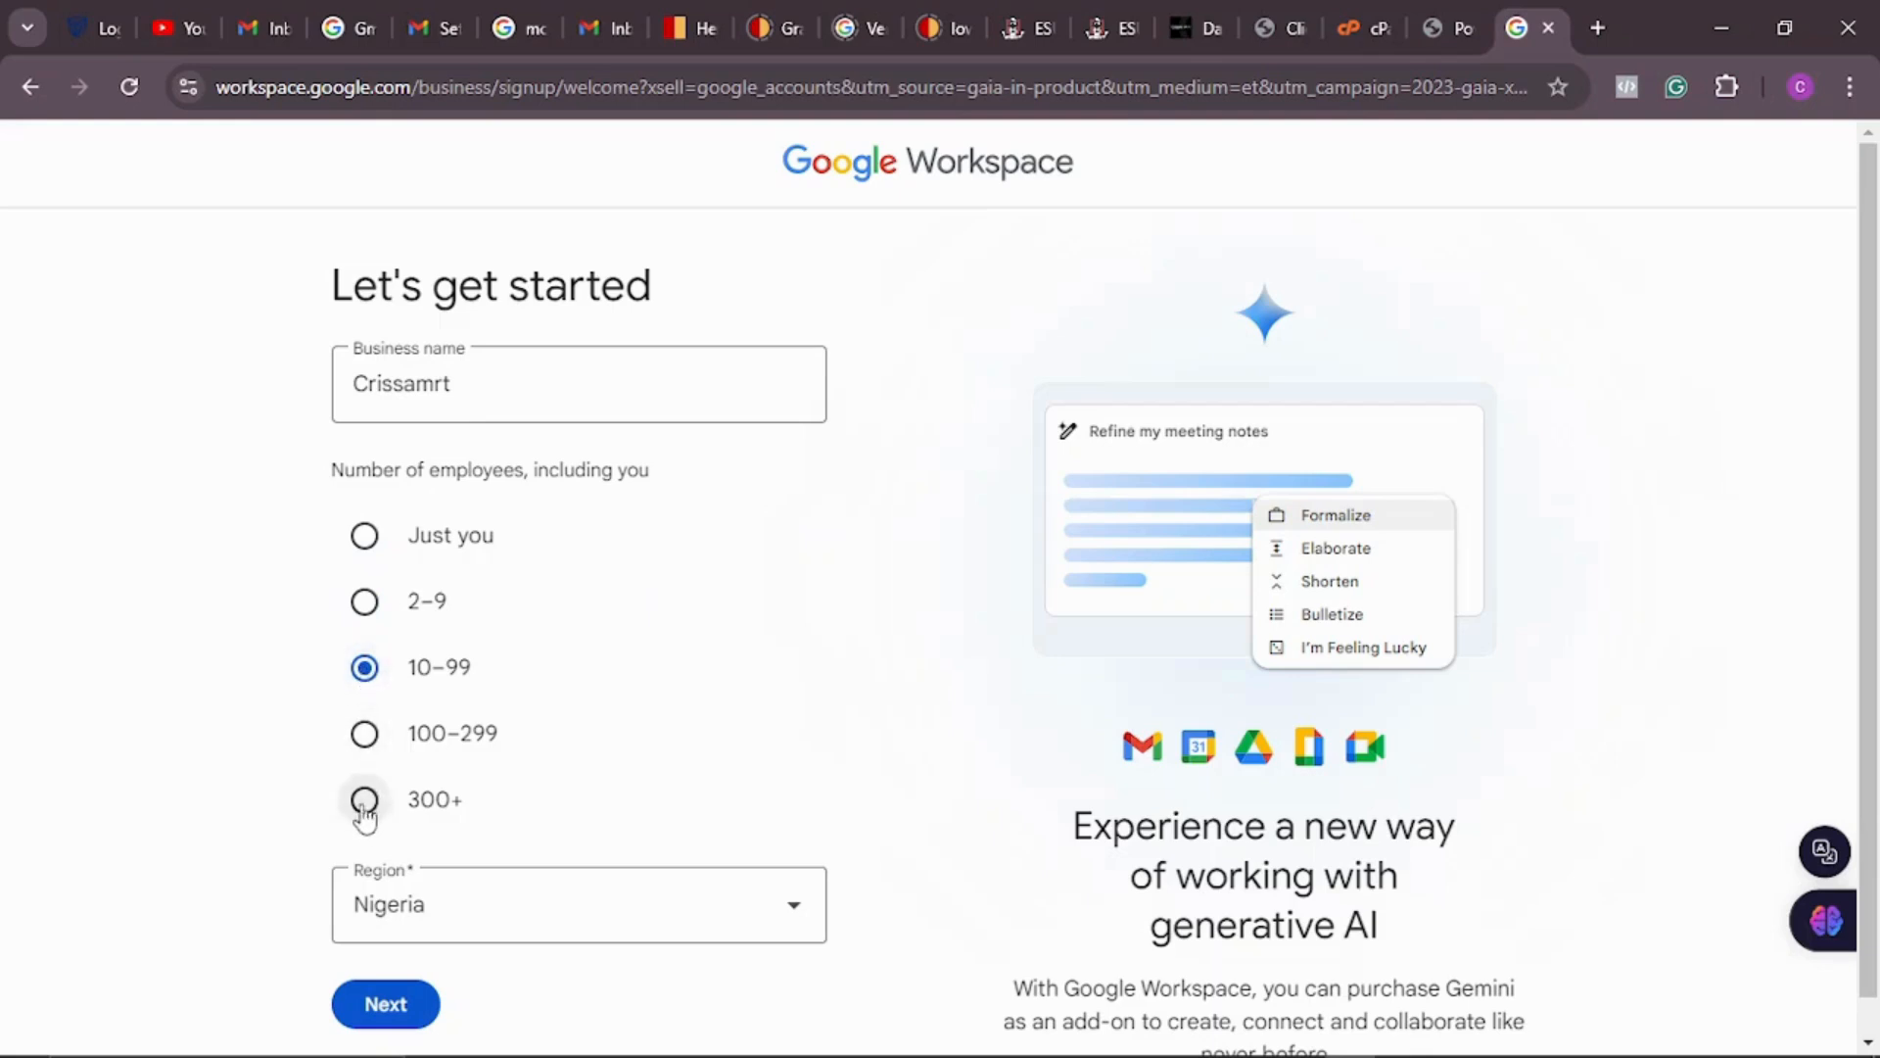
click(366, 739)
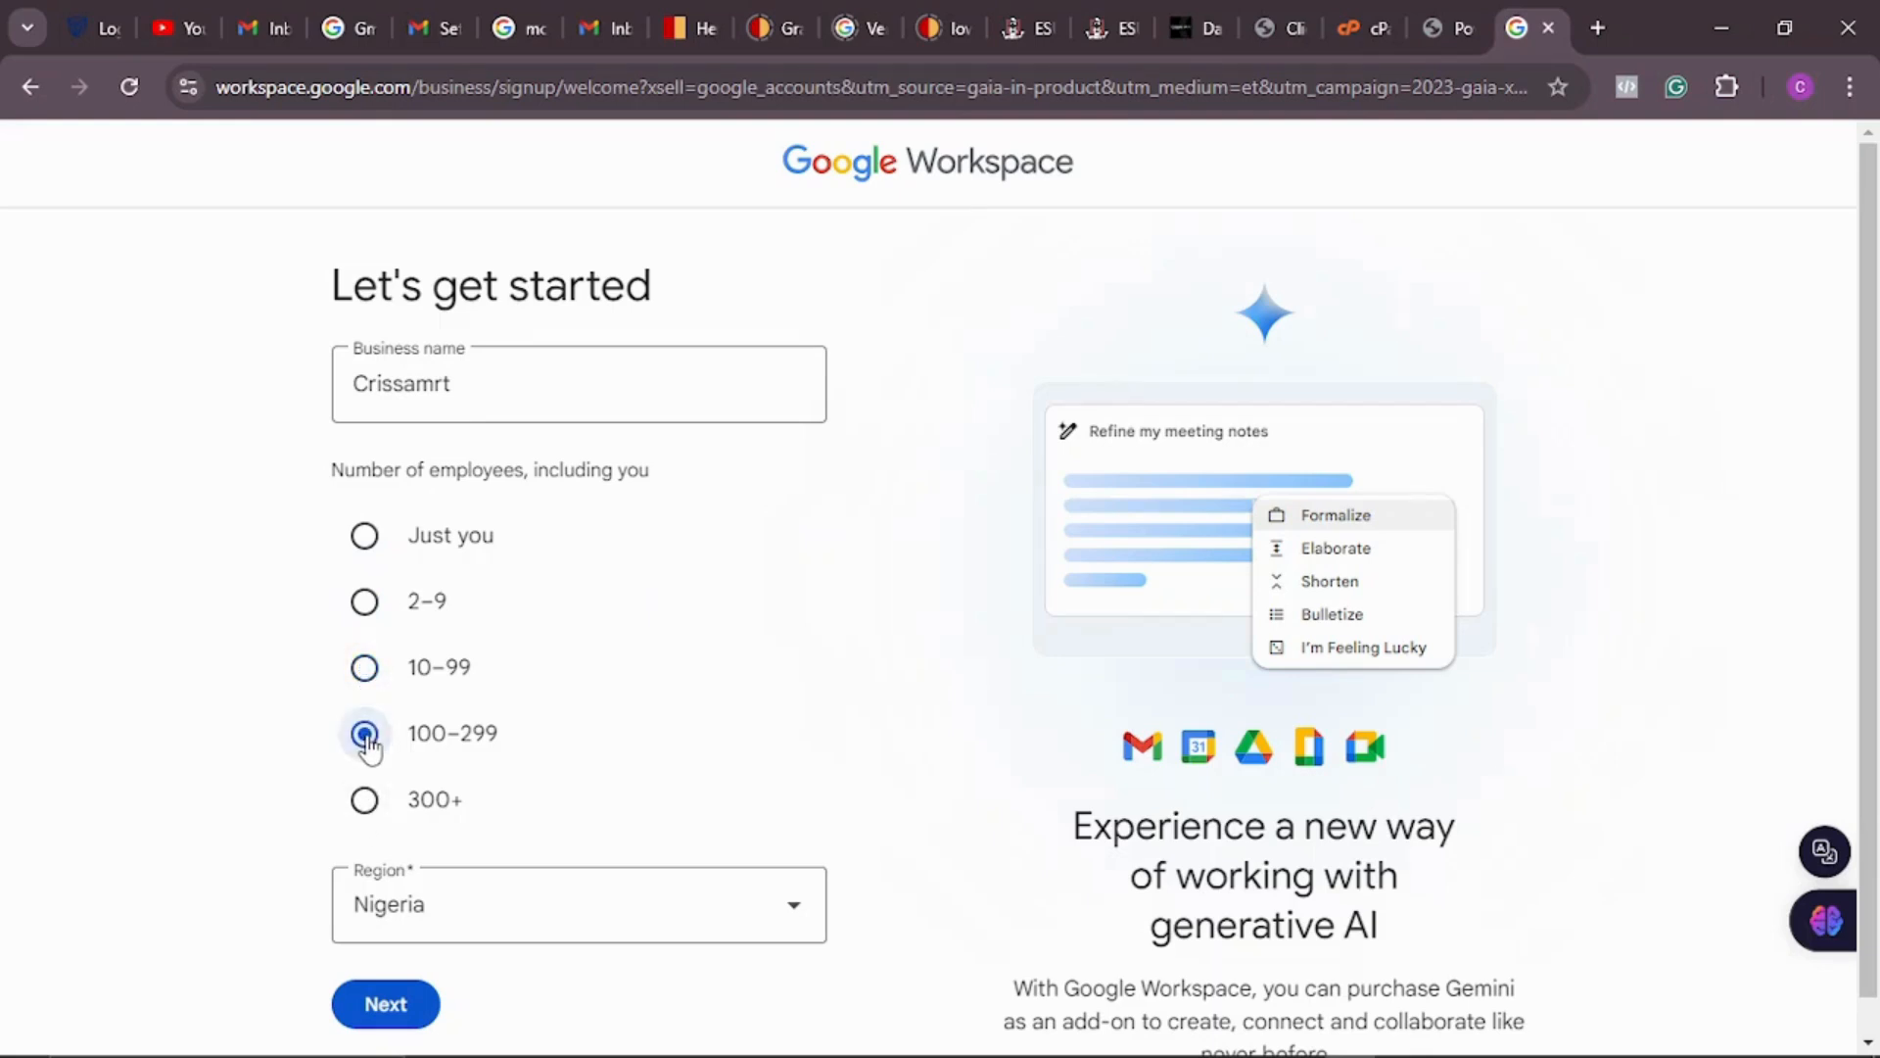
click(365, 806)
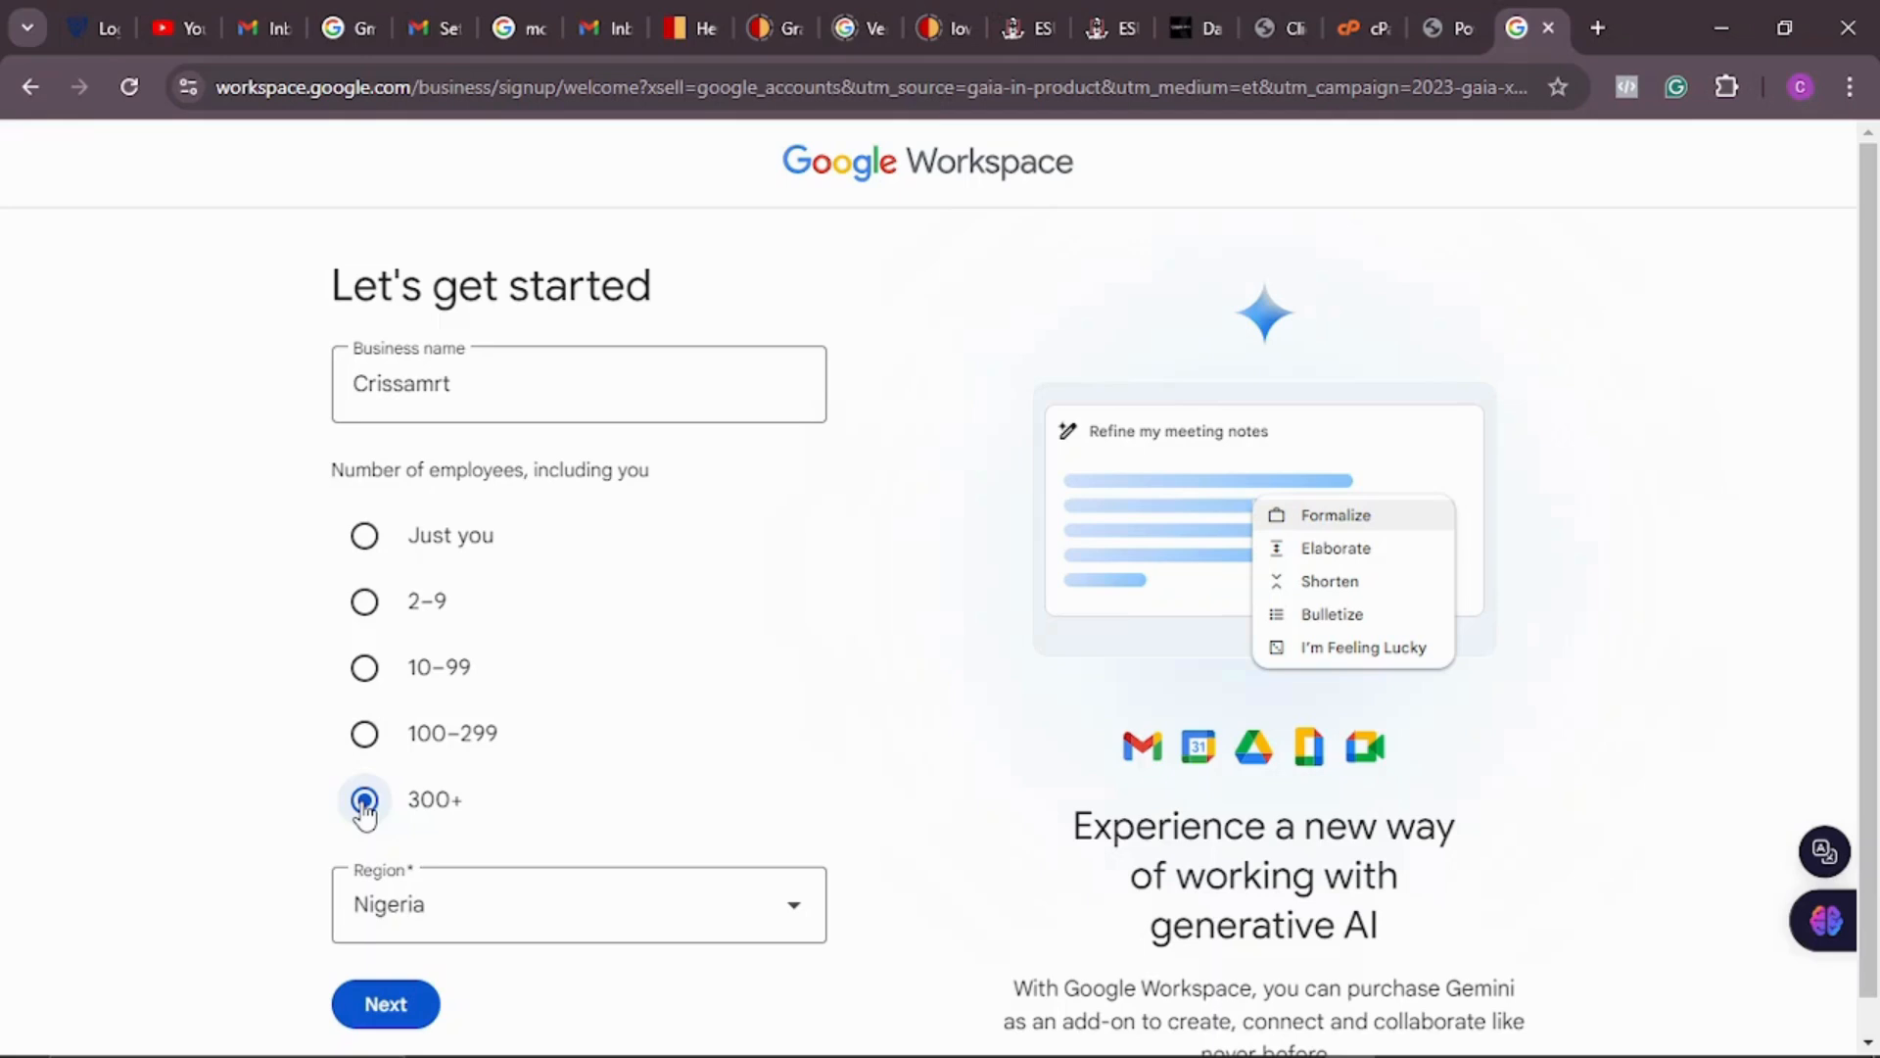
click(368, 606)
scroll(789, 764, down, 1)
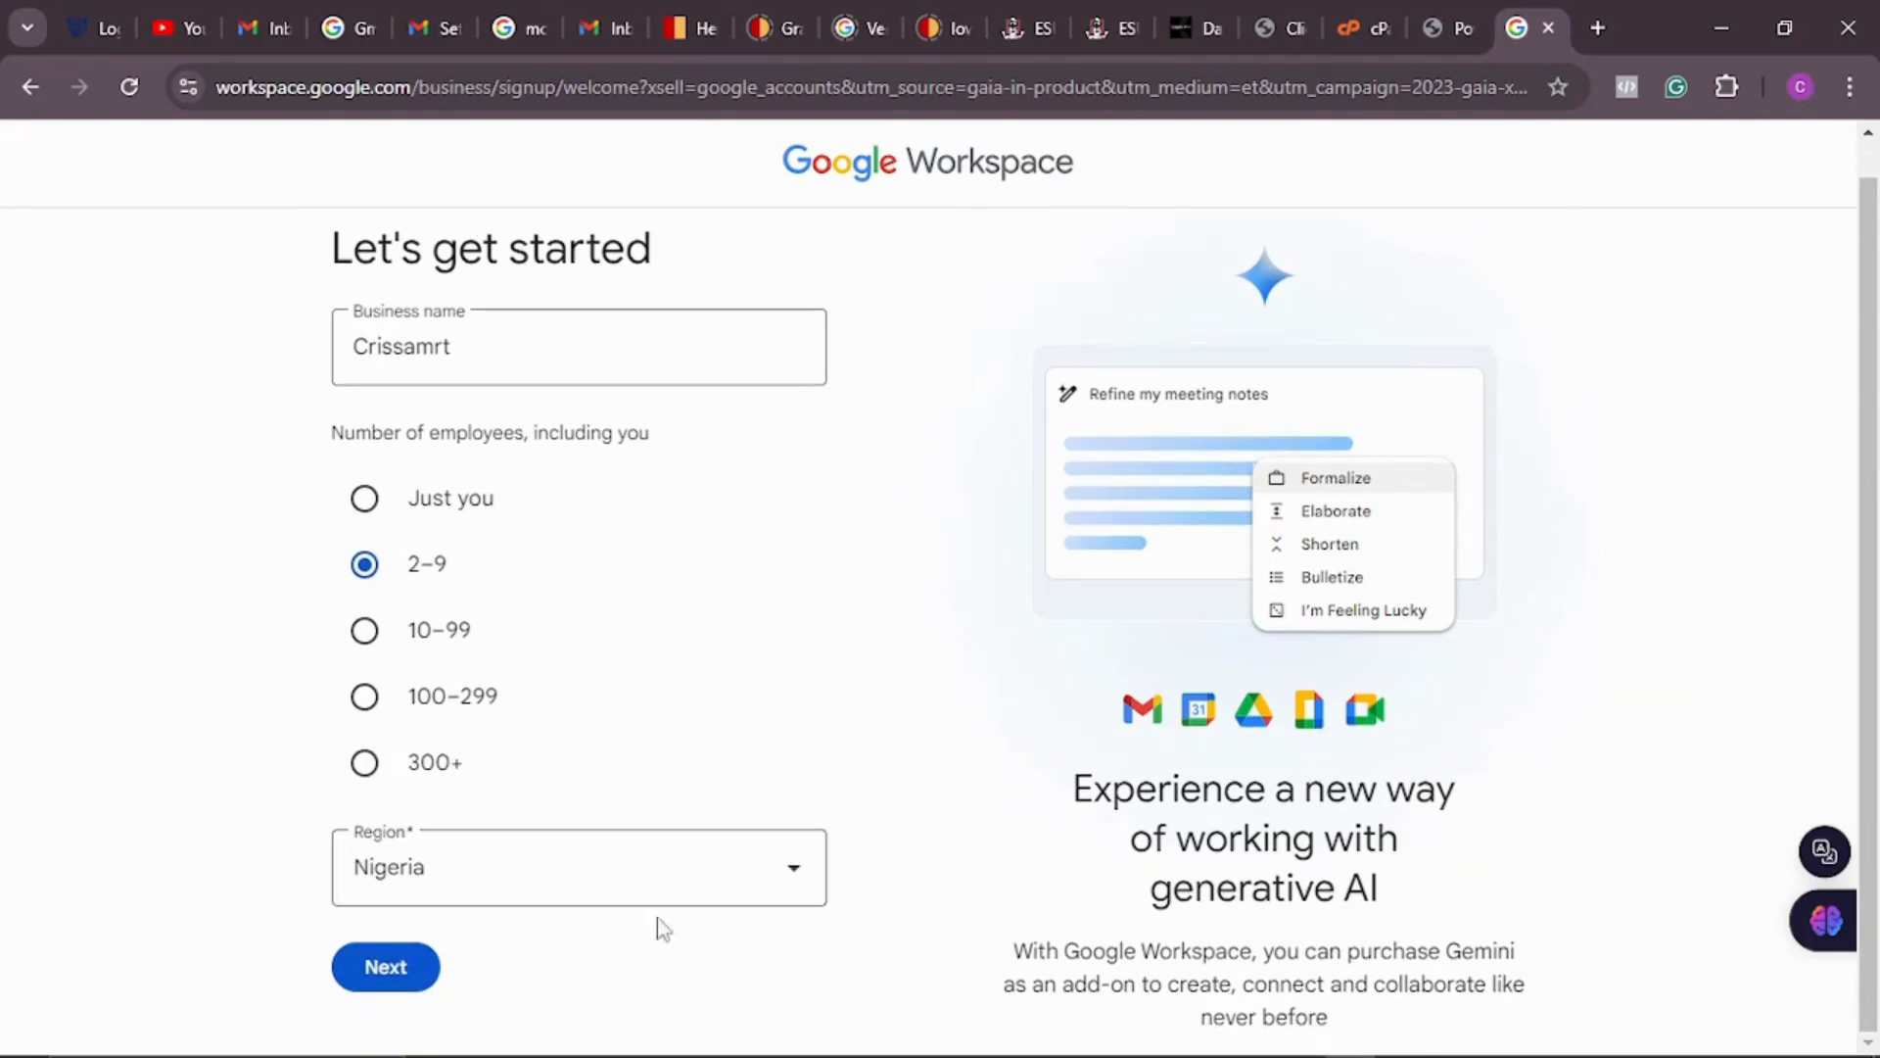
click(411, 984)
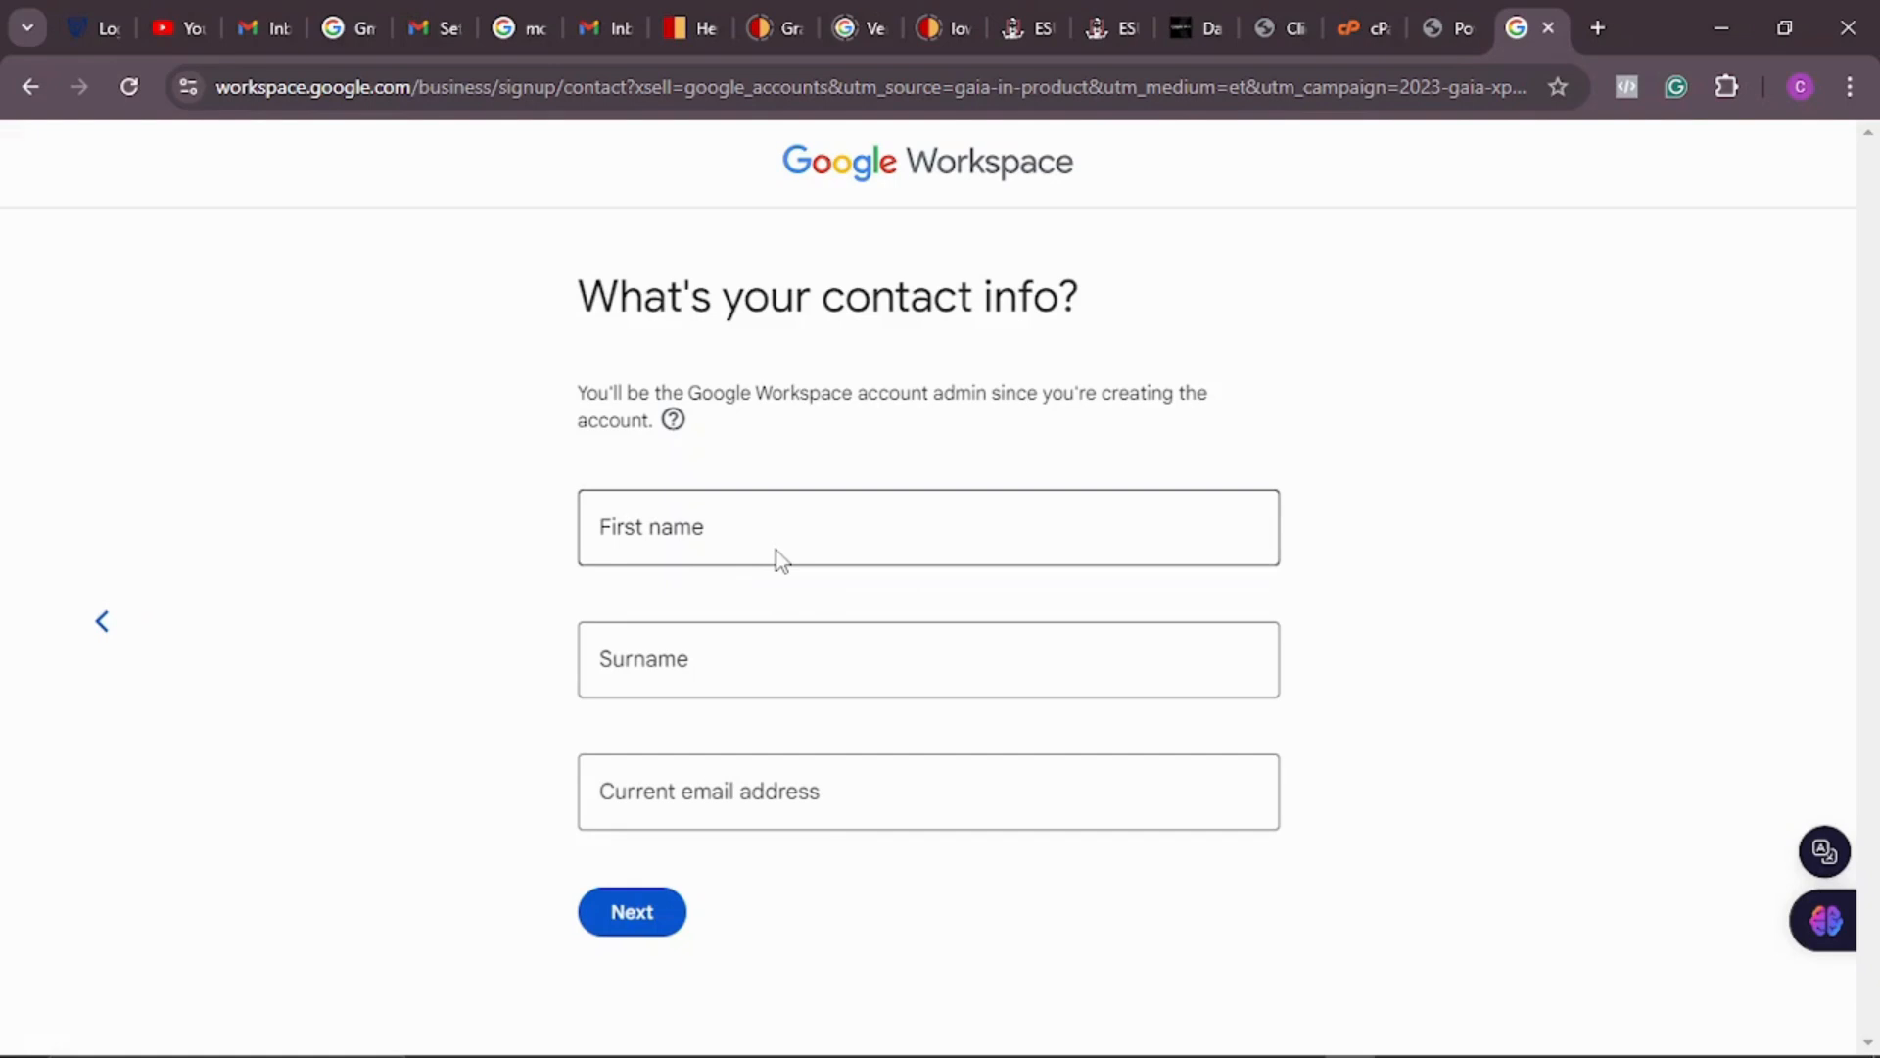
Step: Fill in the admin's first name and surname, fixing a typo, then submit the contact details
click(862, 512)
text(Criss)
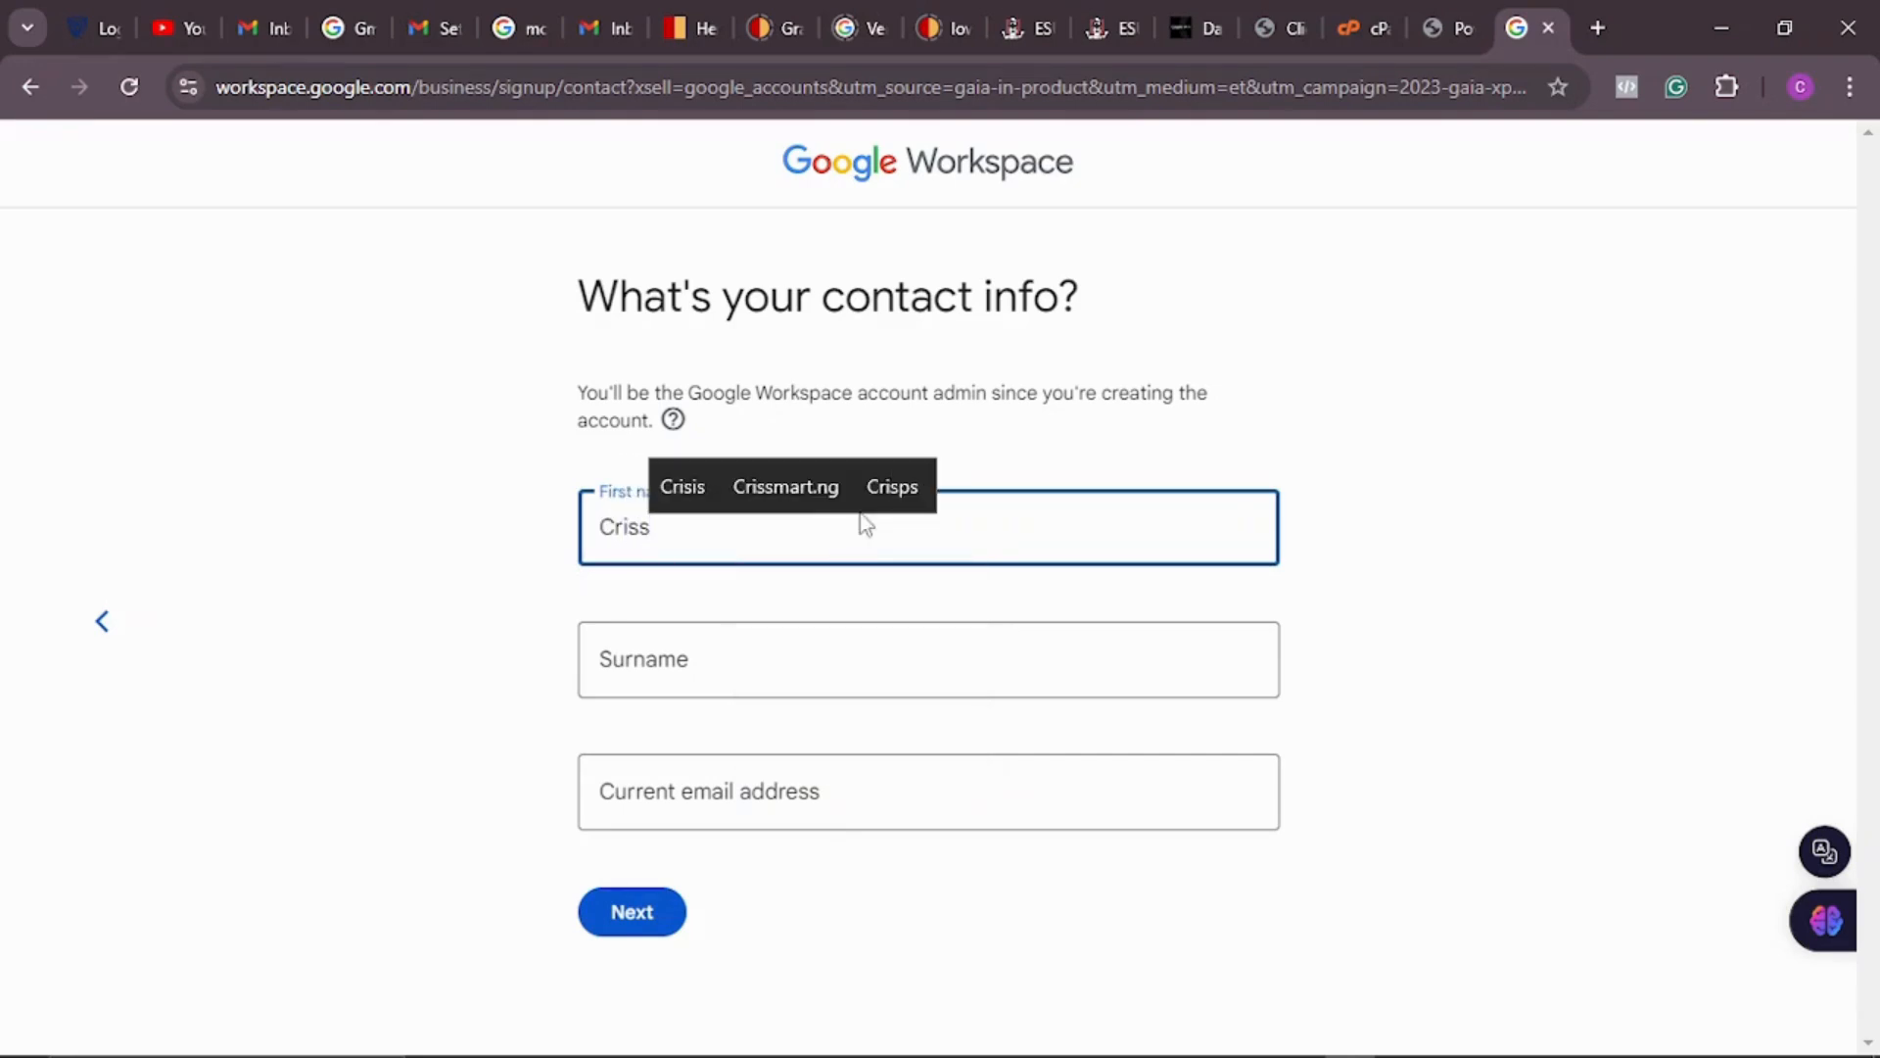
click(751, 659)
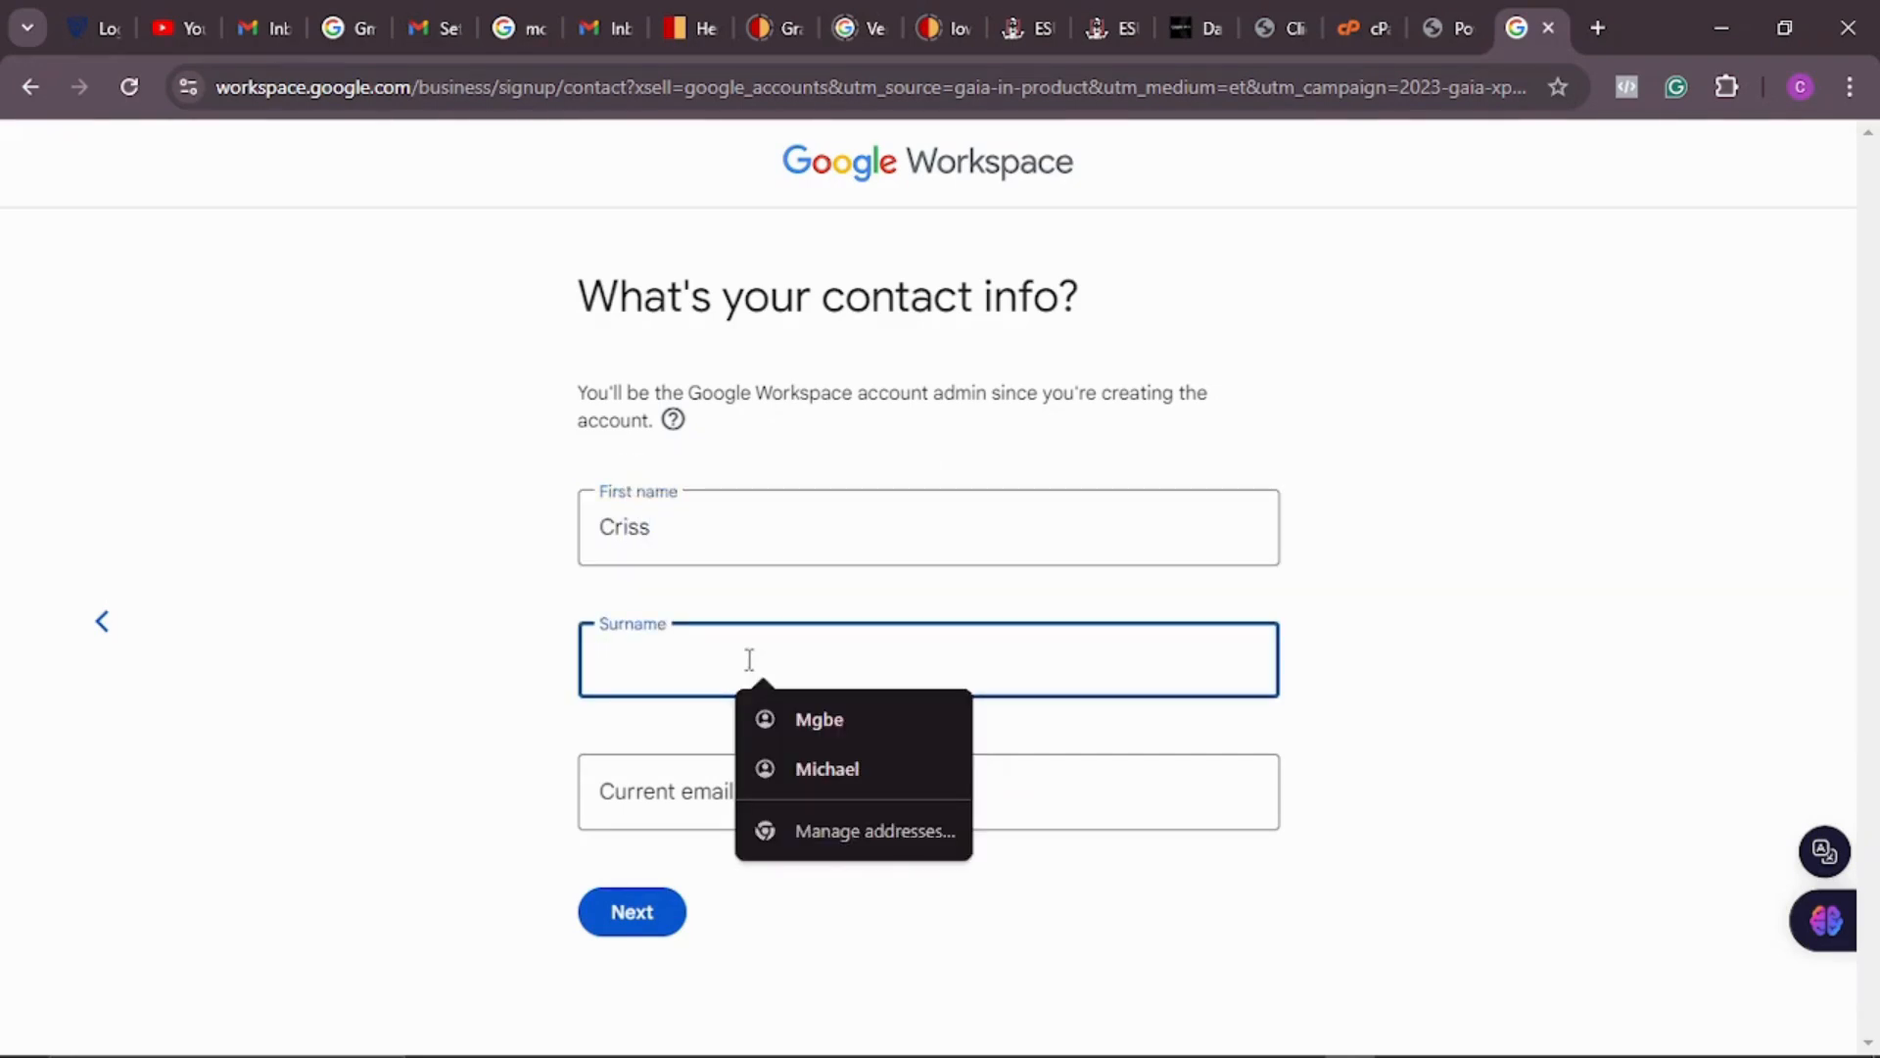
text(m)
key(BackSpace)
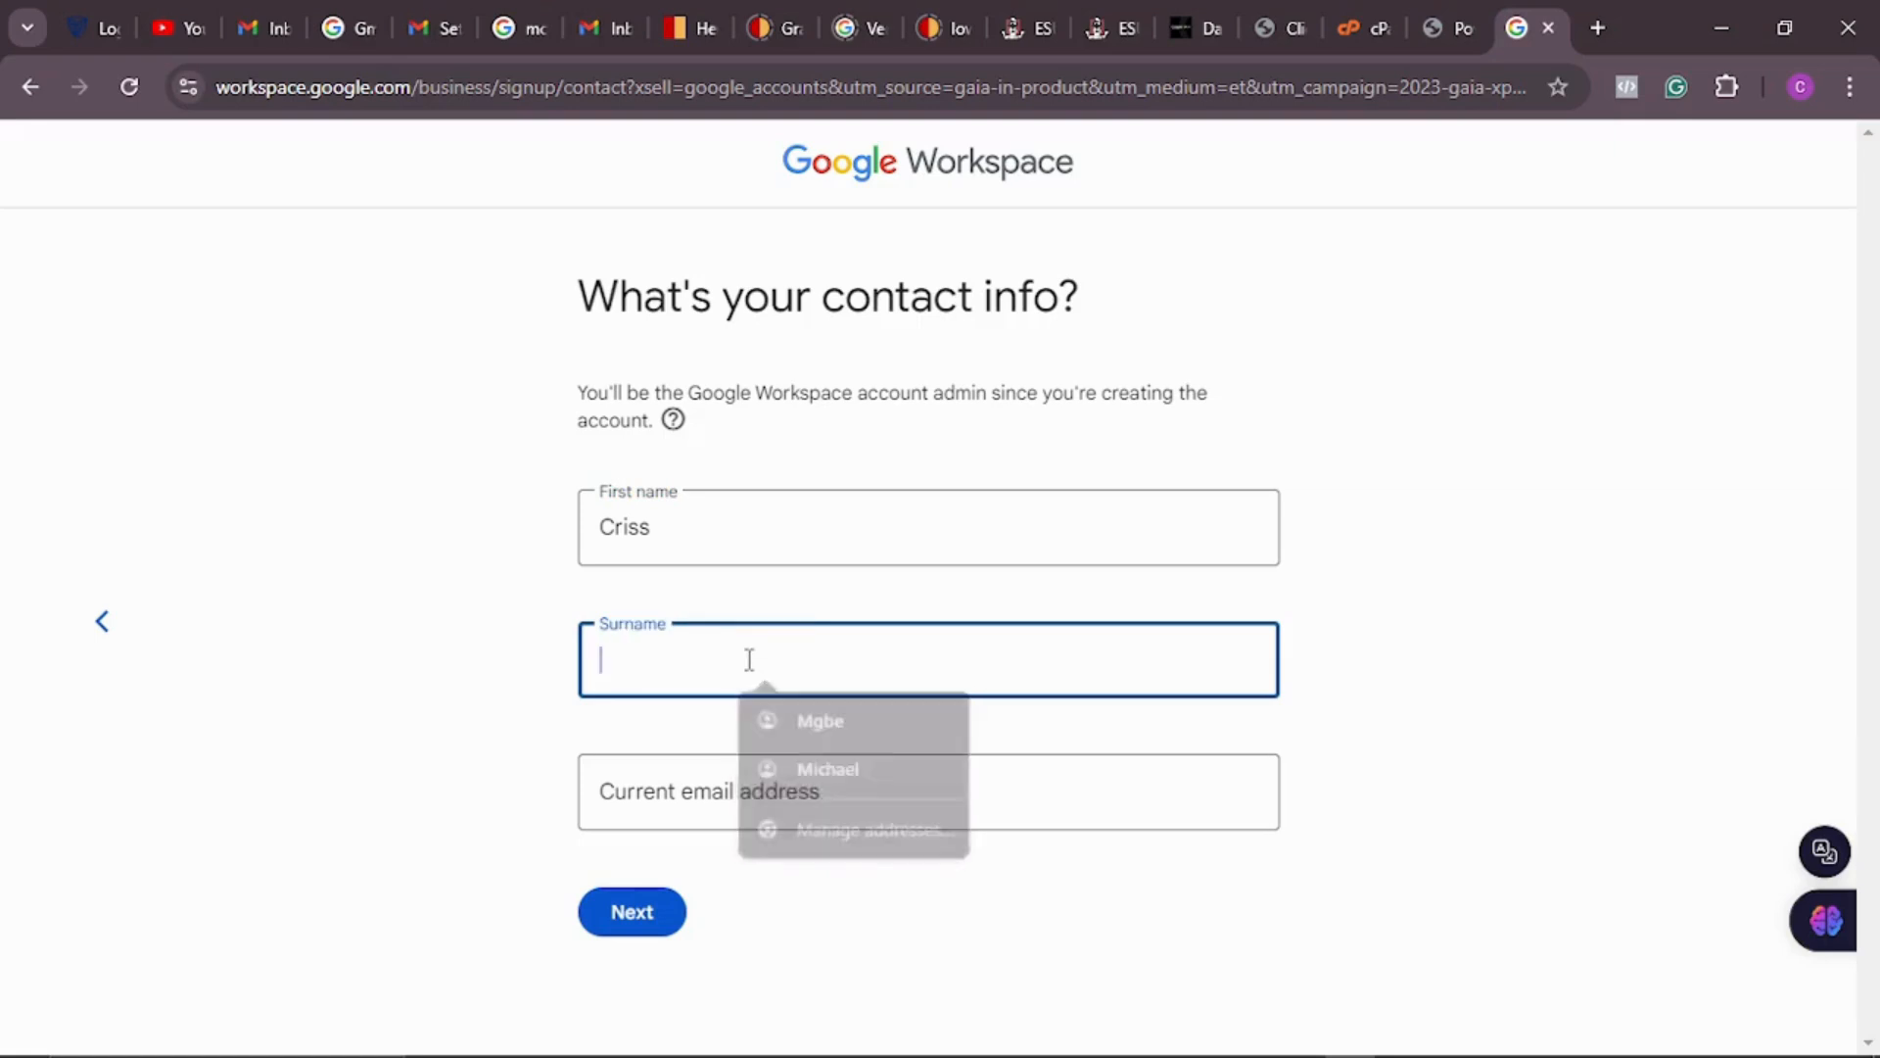
text(Mike)
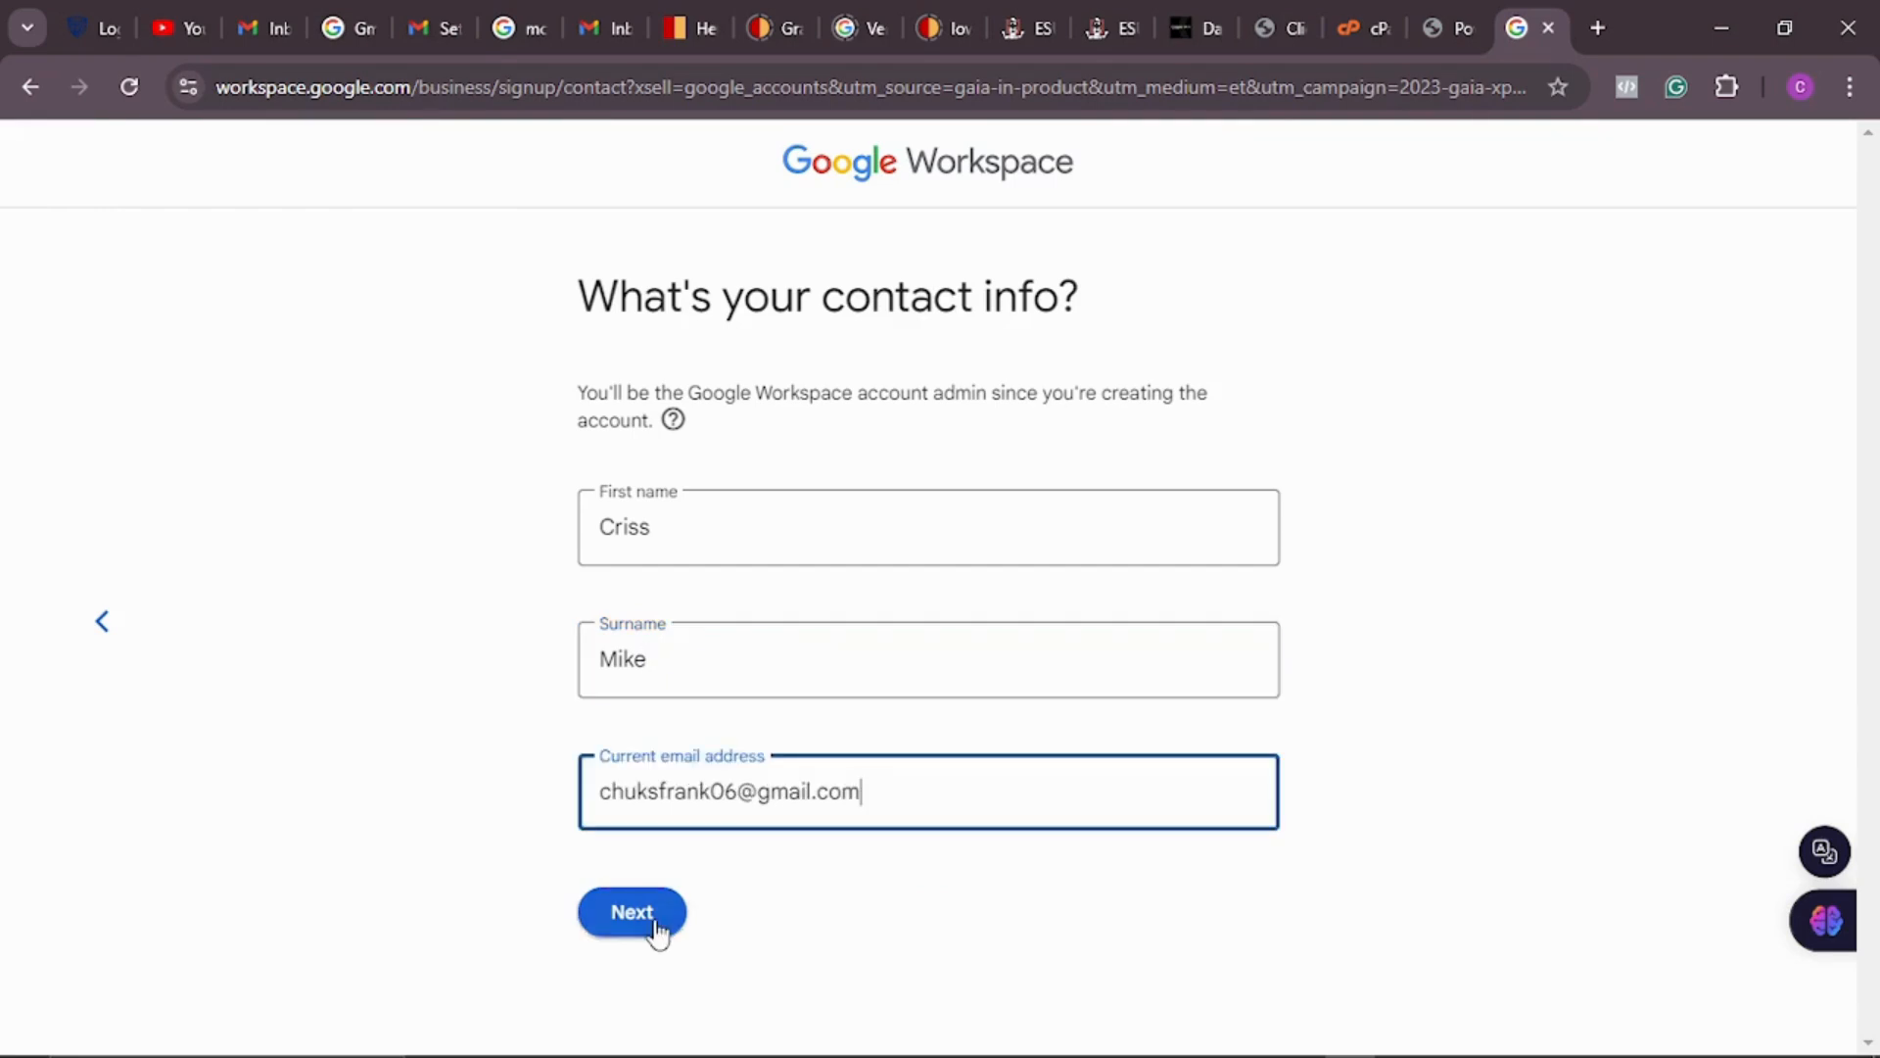
click(656, 930)
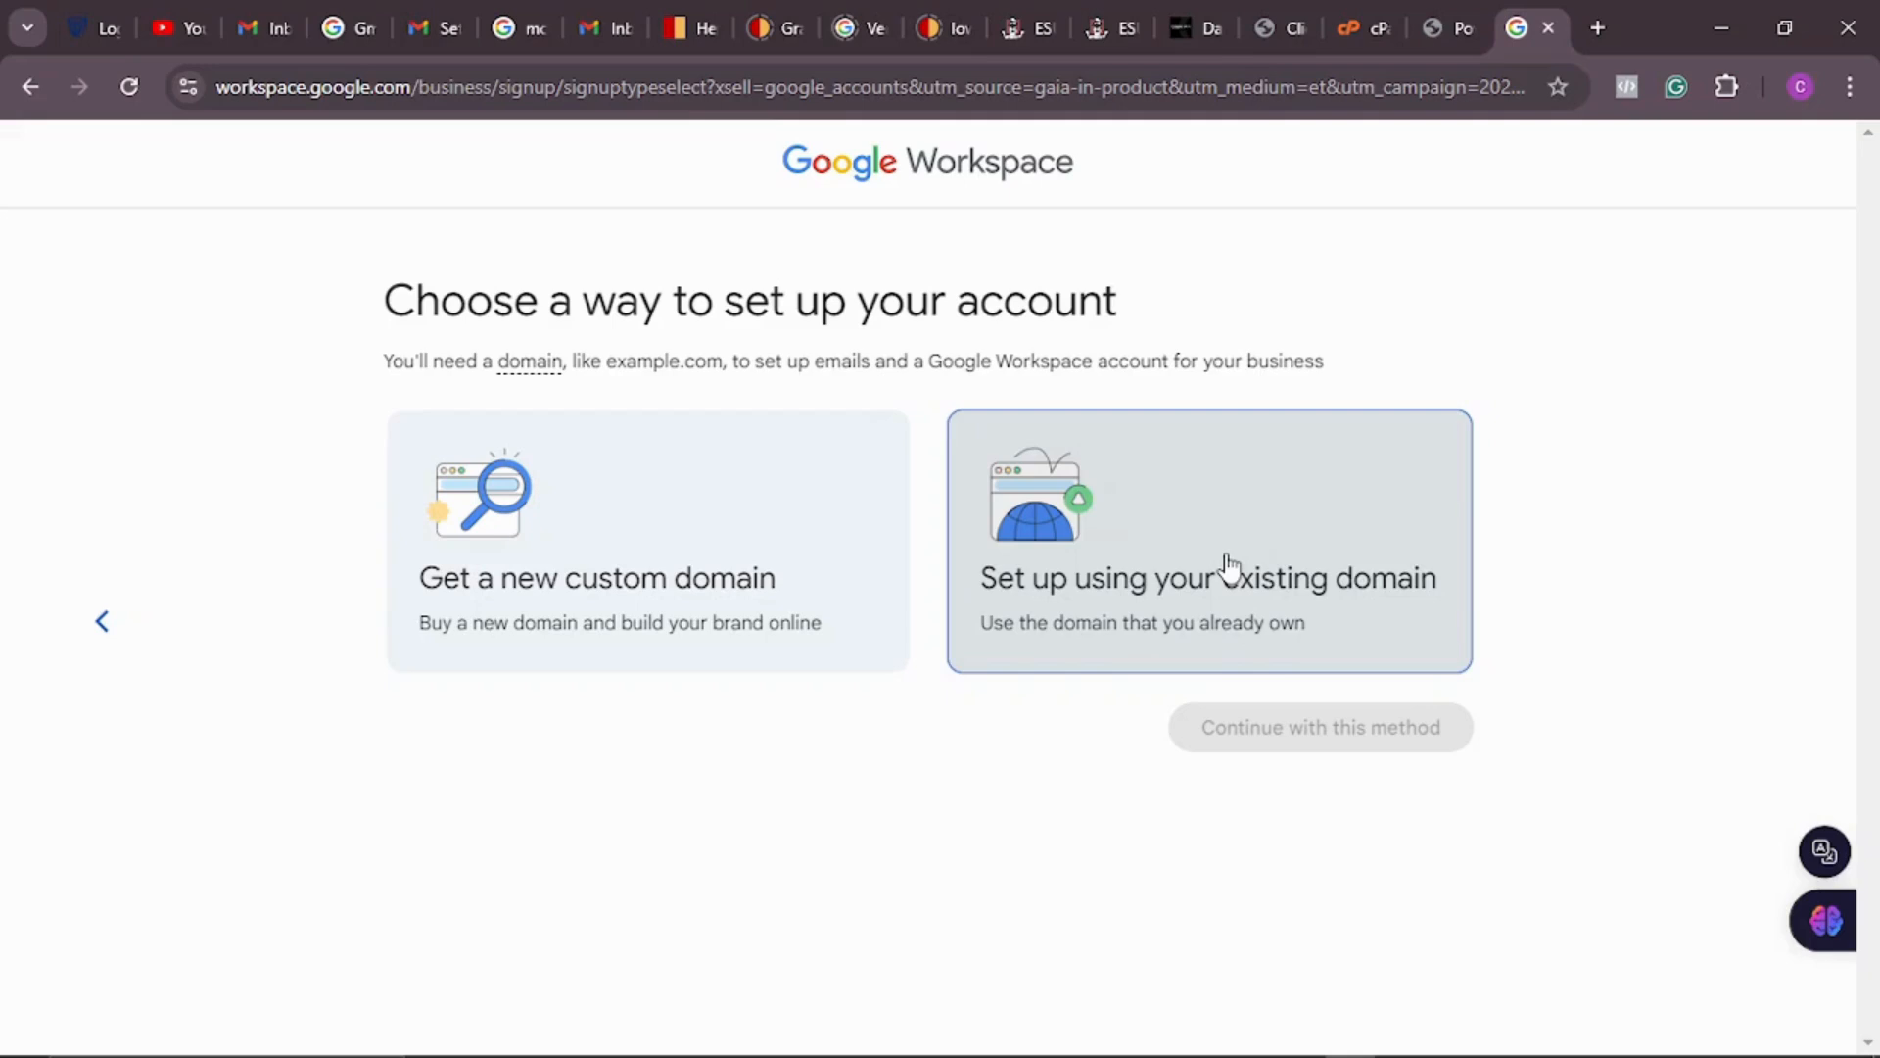
Step: Select the 'Set up using your existing domain' option
click(1229, 566)
Step: Submit crissmart.ng as the business domain and confirm it on the confirmation page
click(1349, 749)
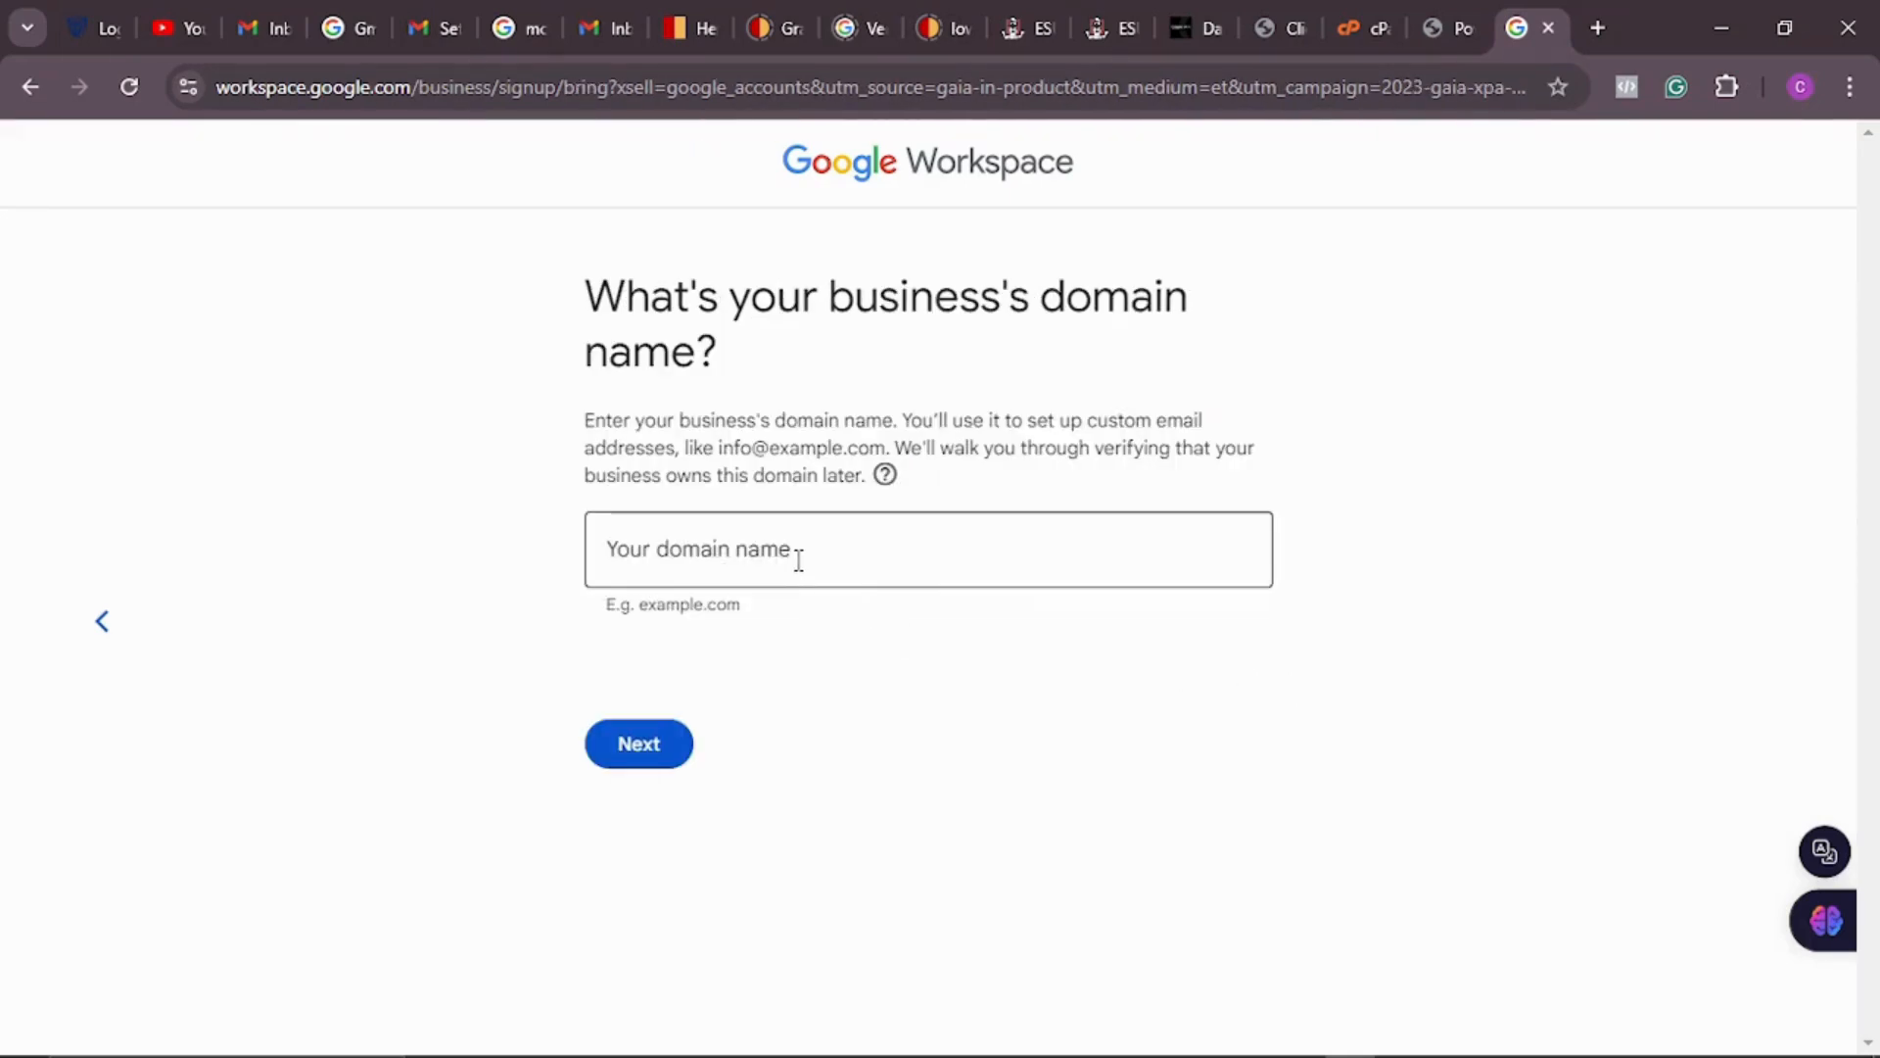
click(799, 561)
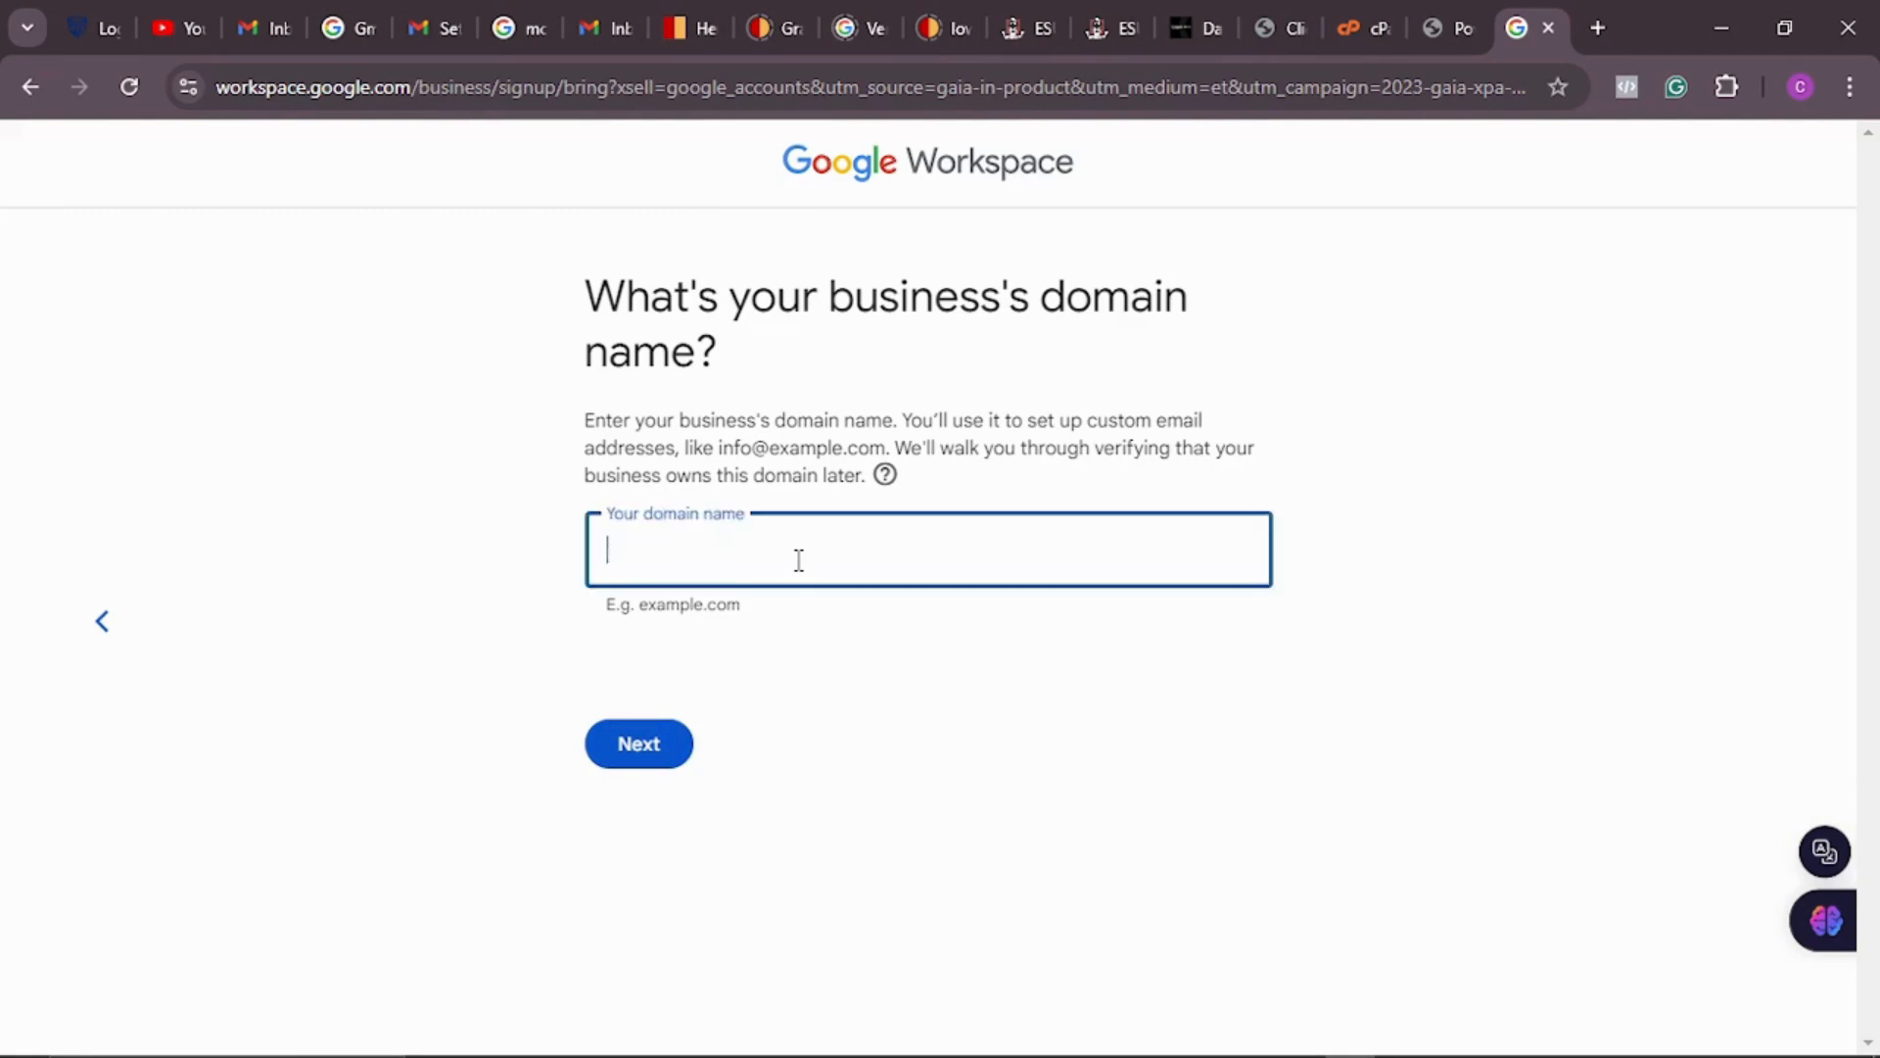
text(crissma)
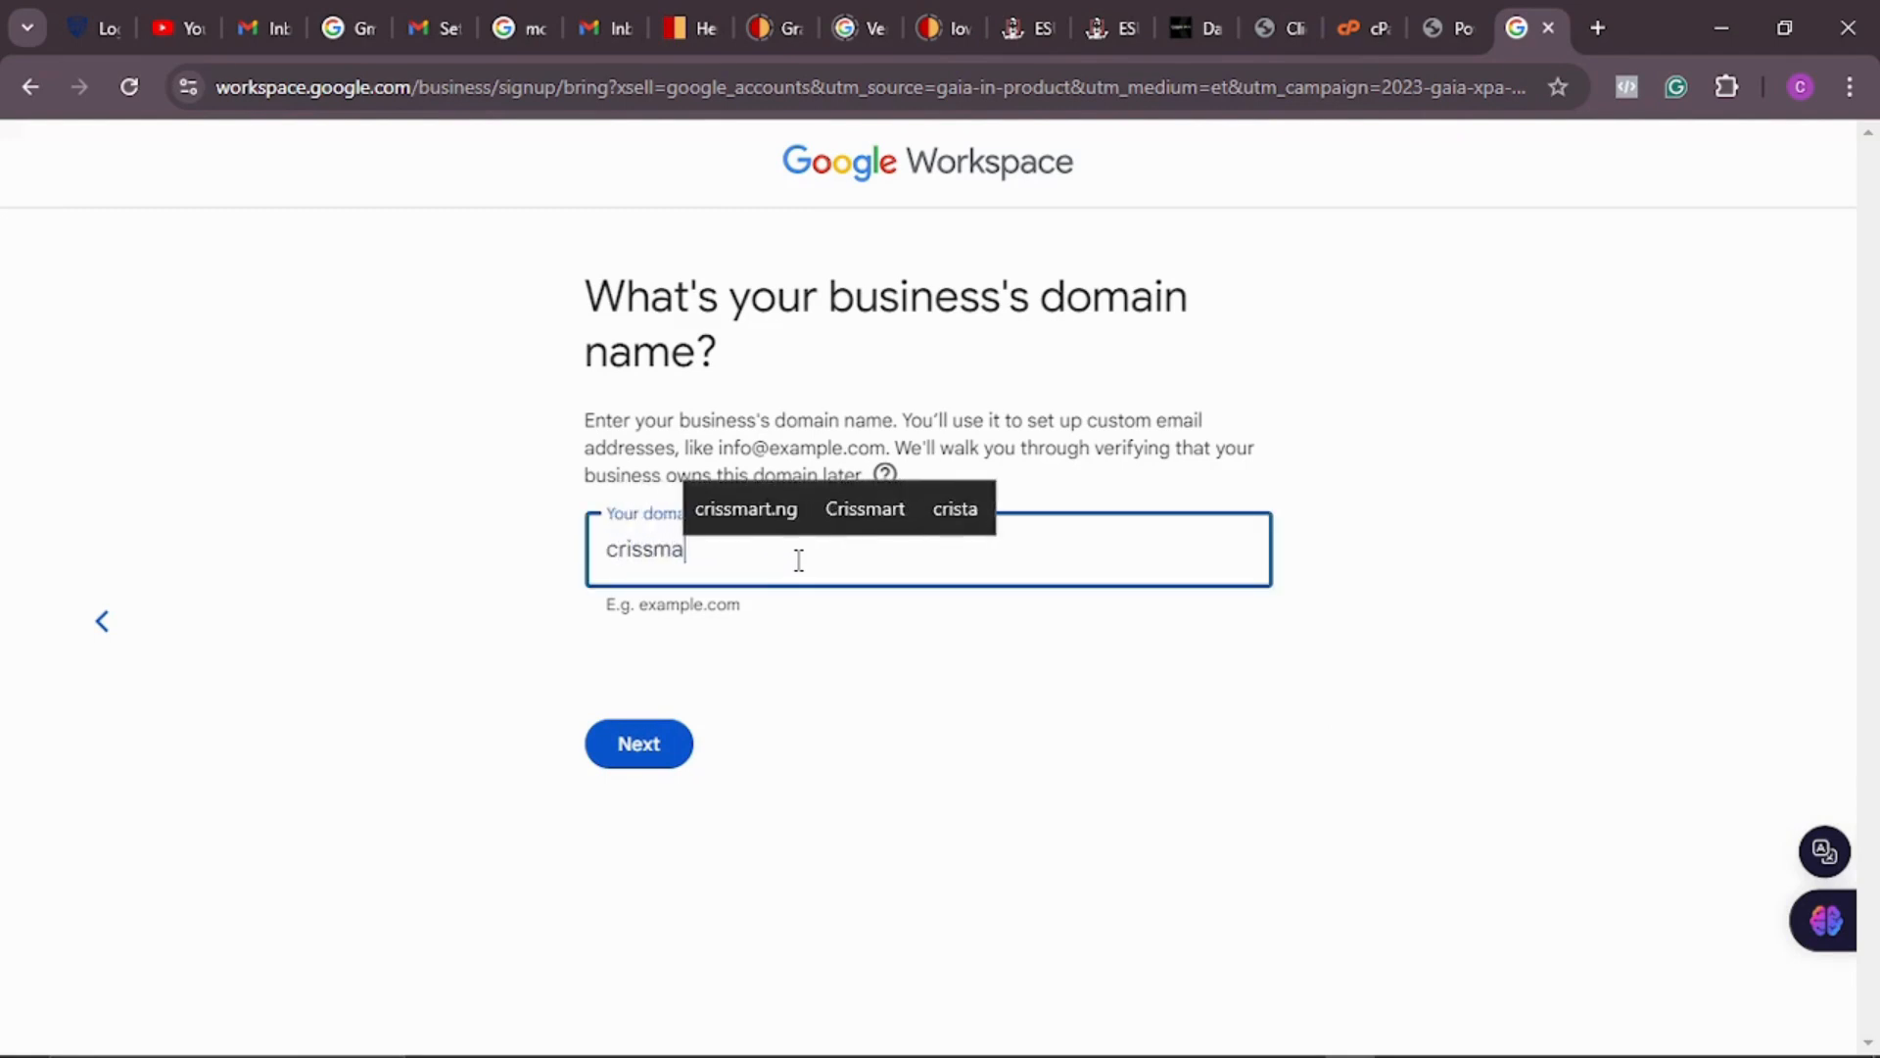
text(rt.ng)
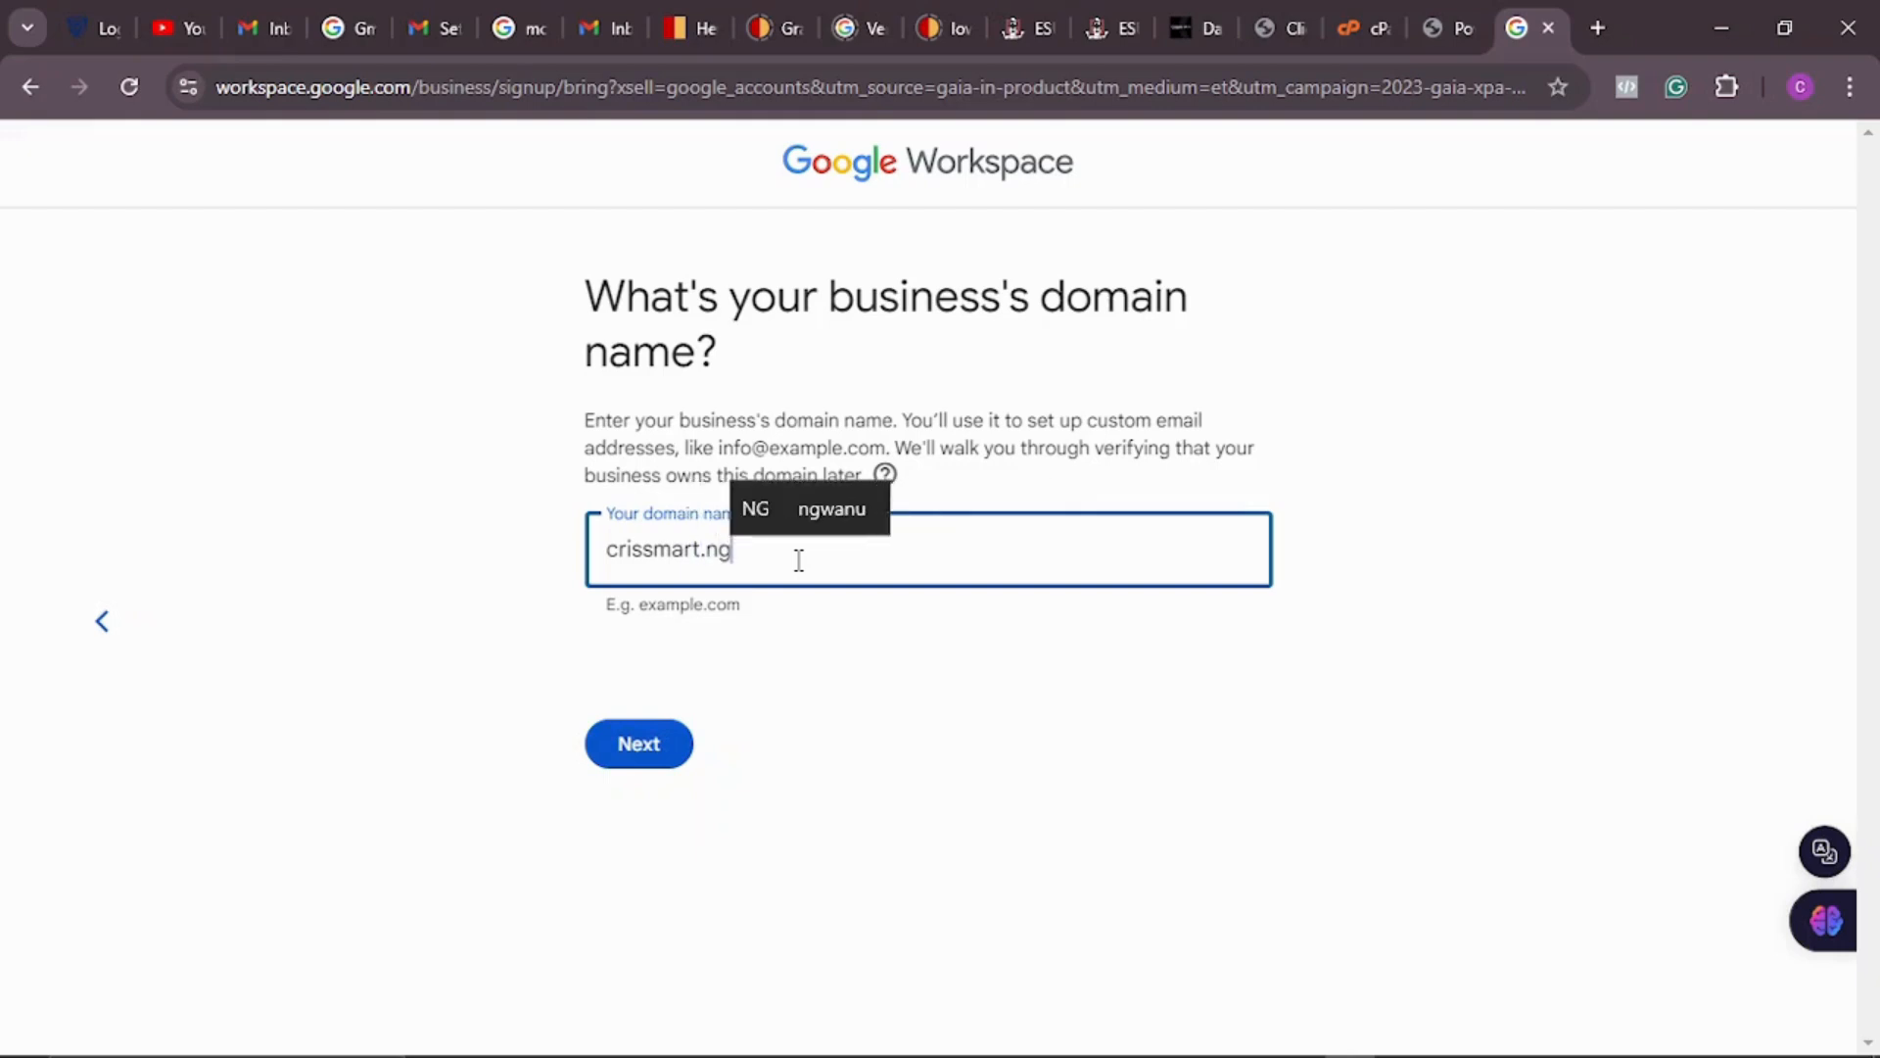
click(670, 763)
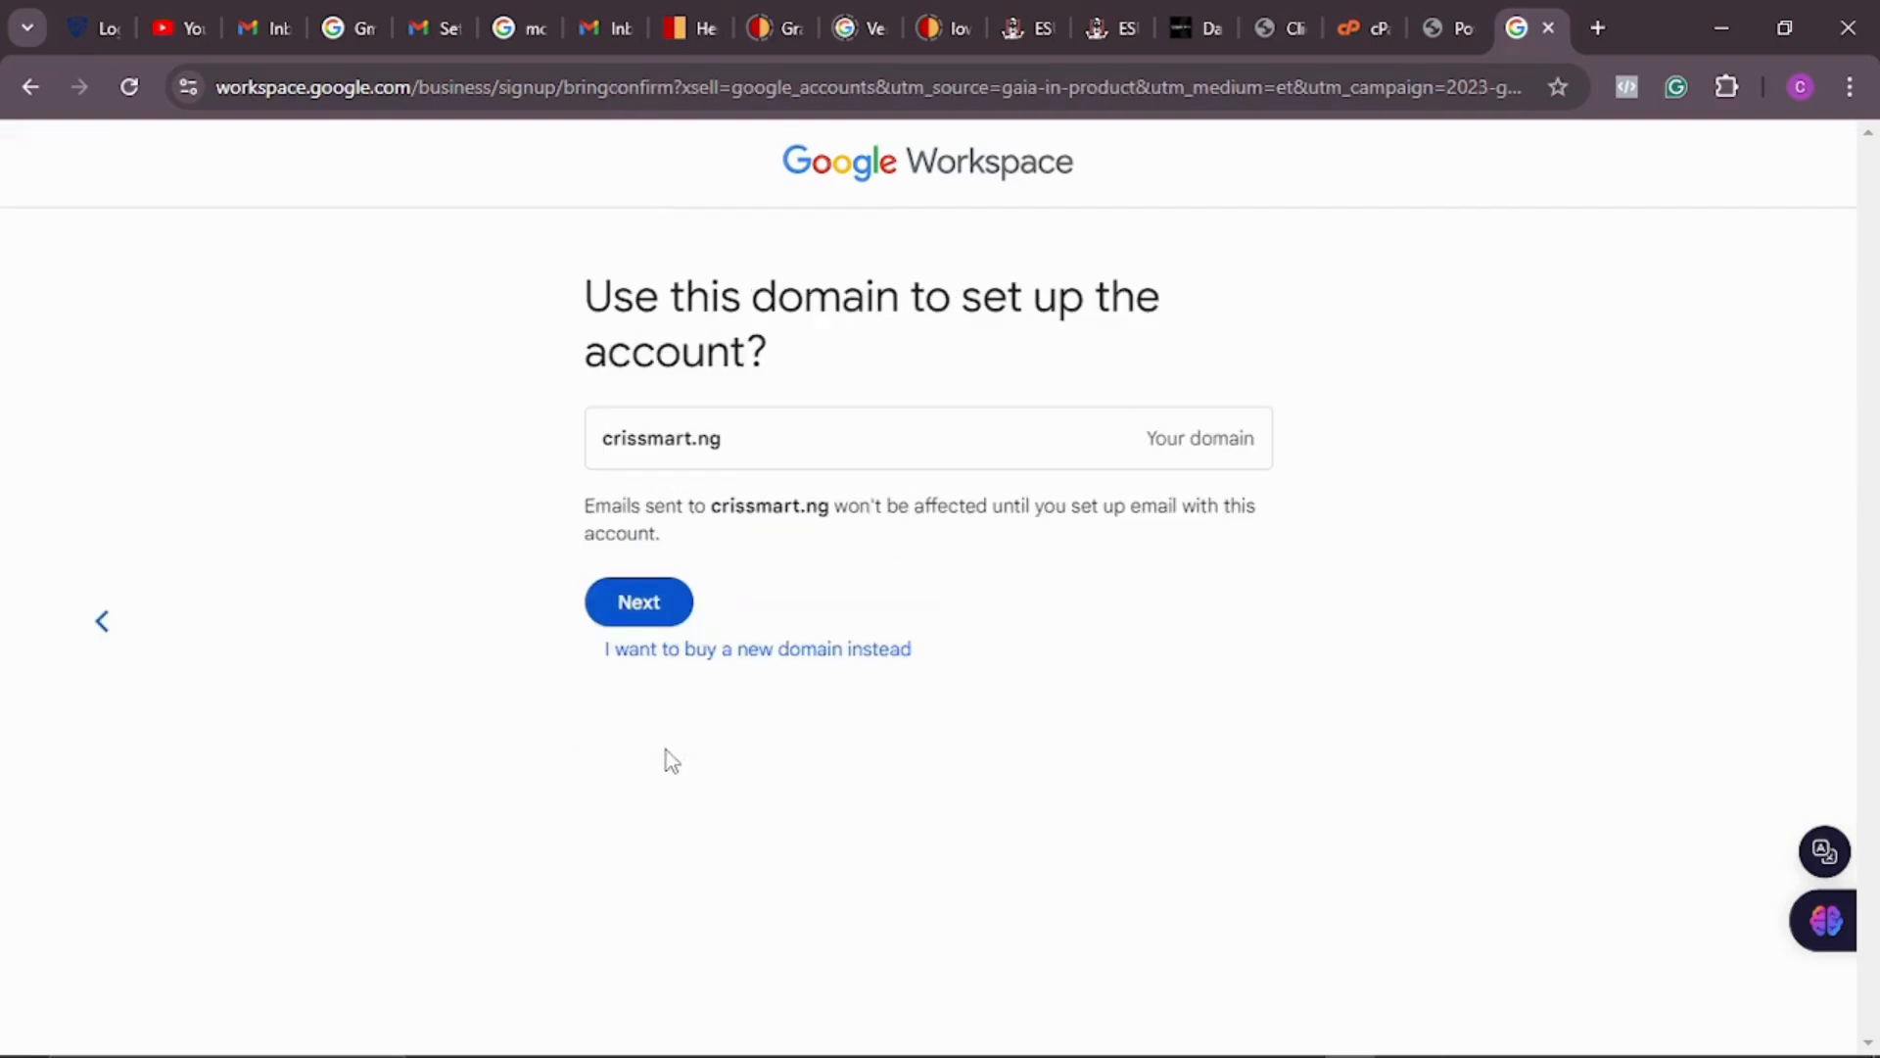
click(655, 592)
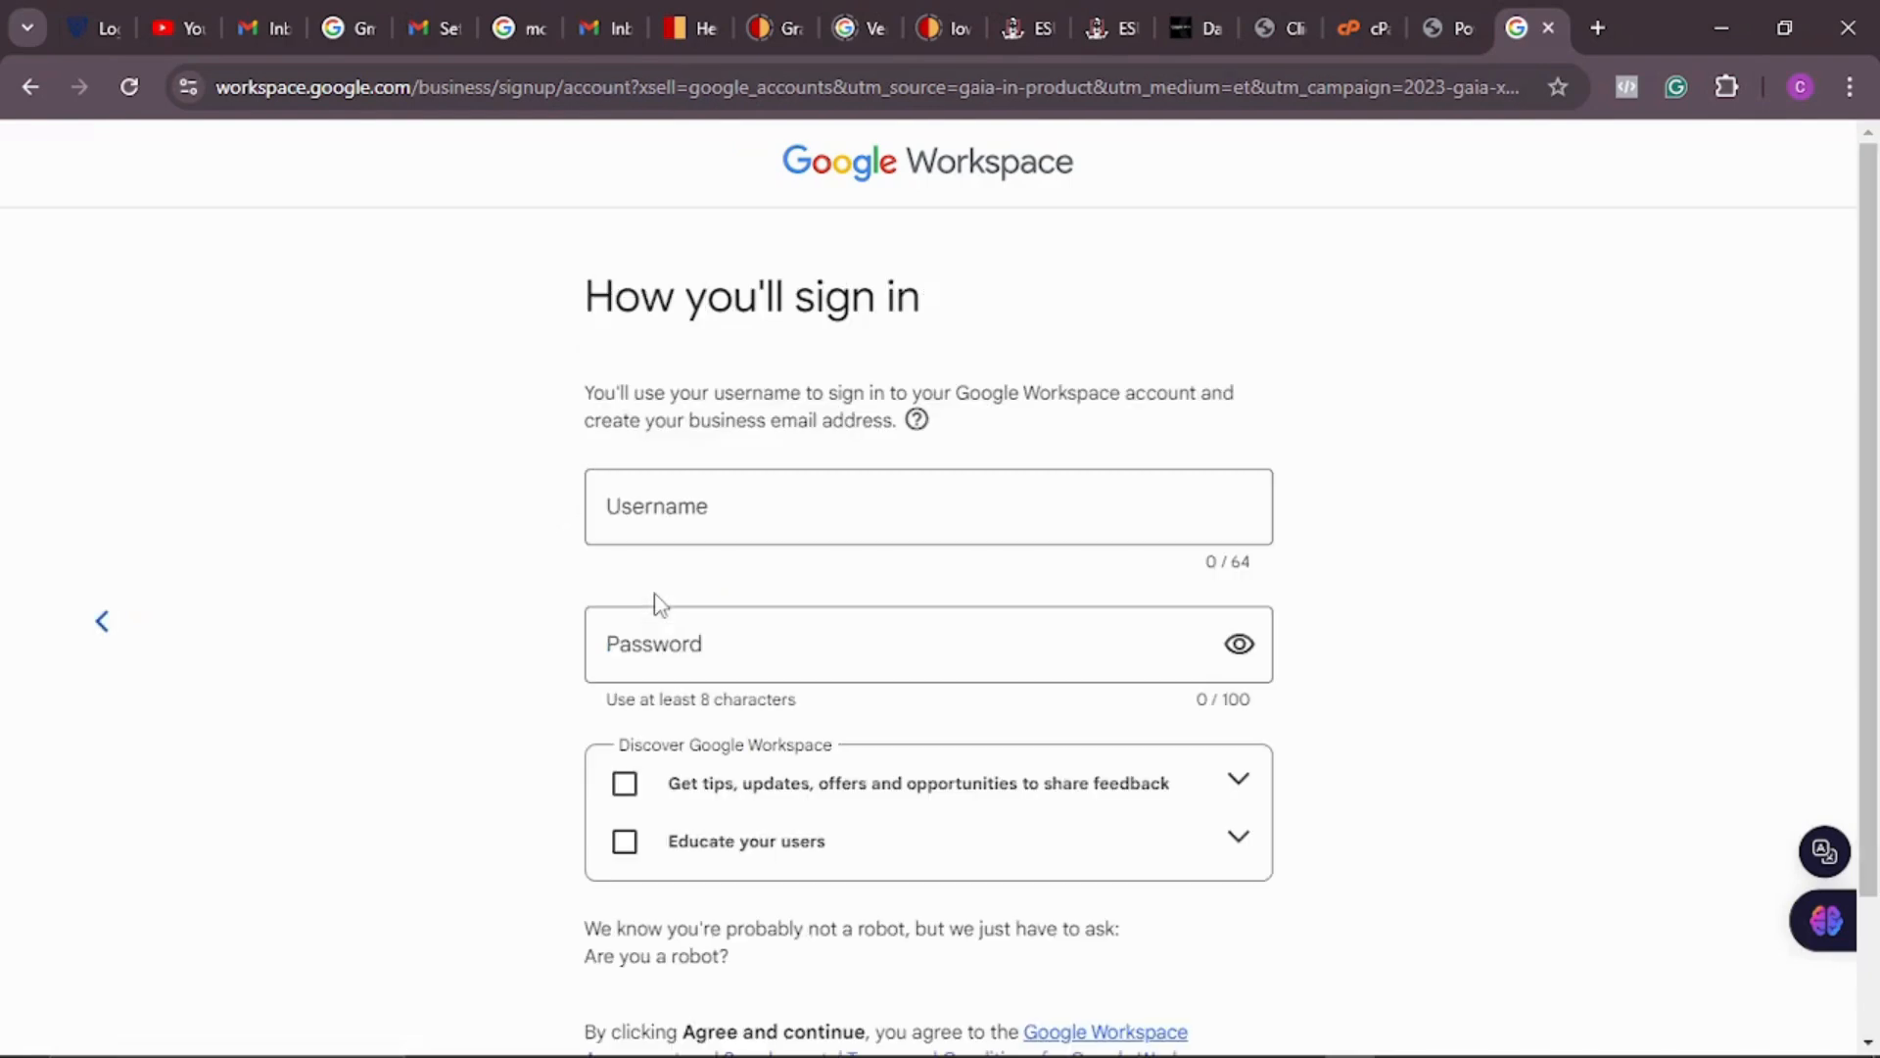
Step: Leave the username and password blank and go back two pages to the crissmart.ng domain page
click(729, 513)
click(772, 644)
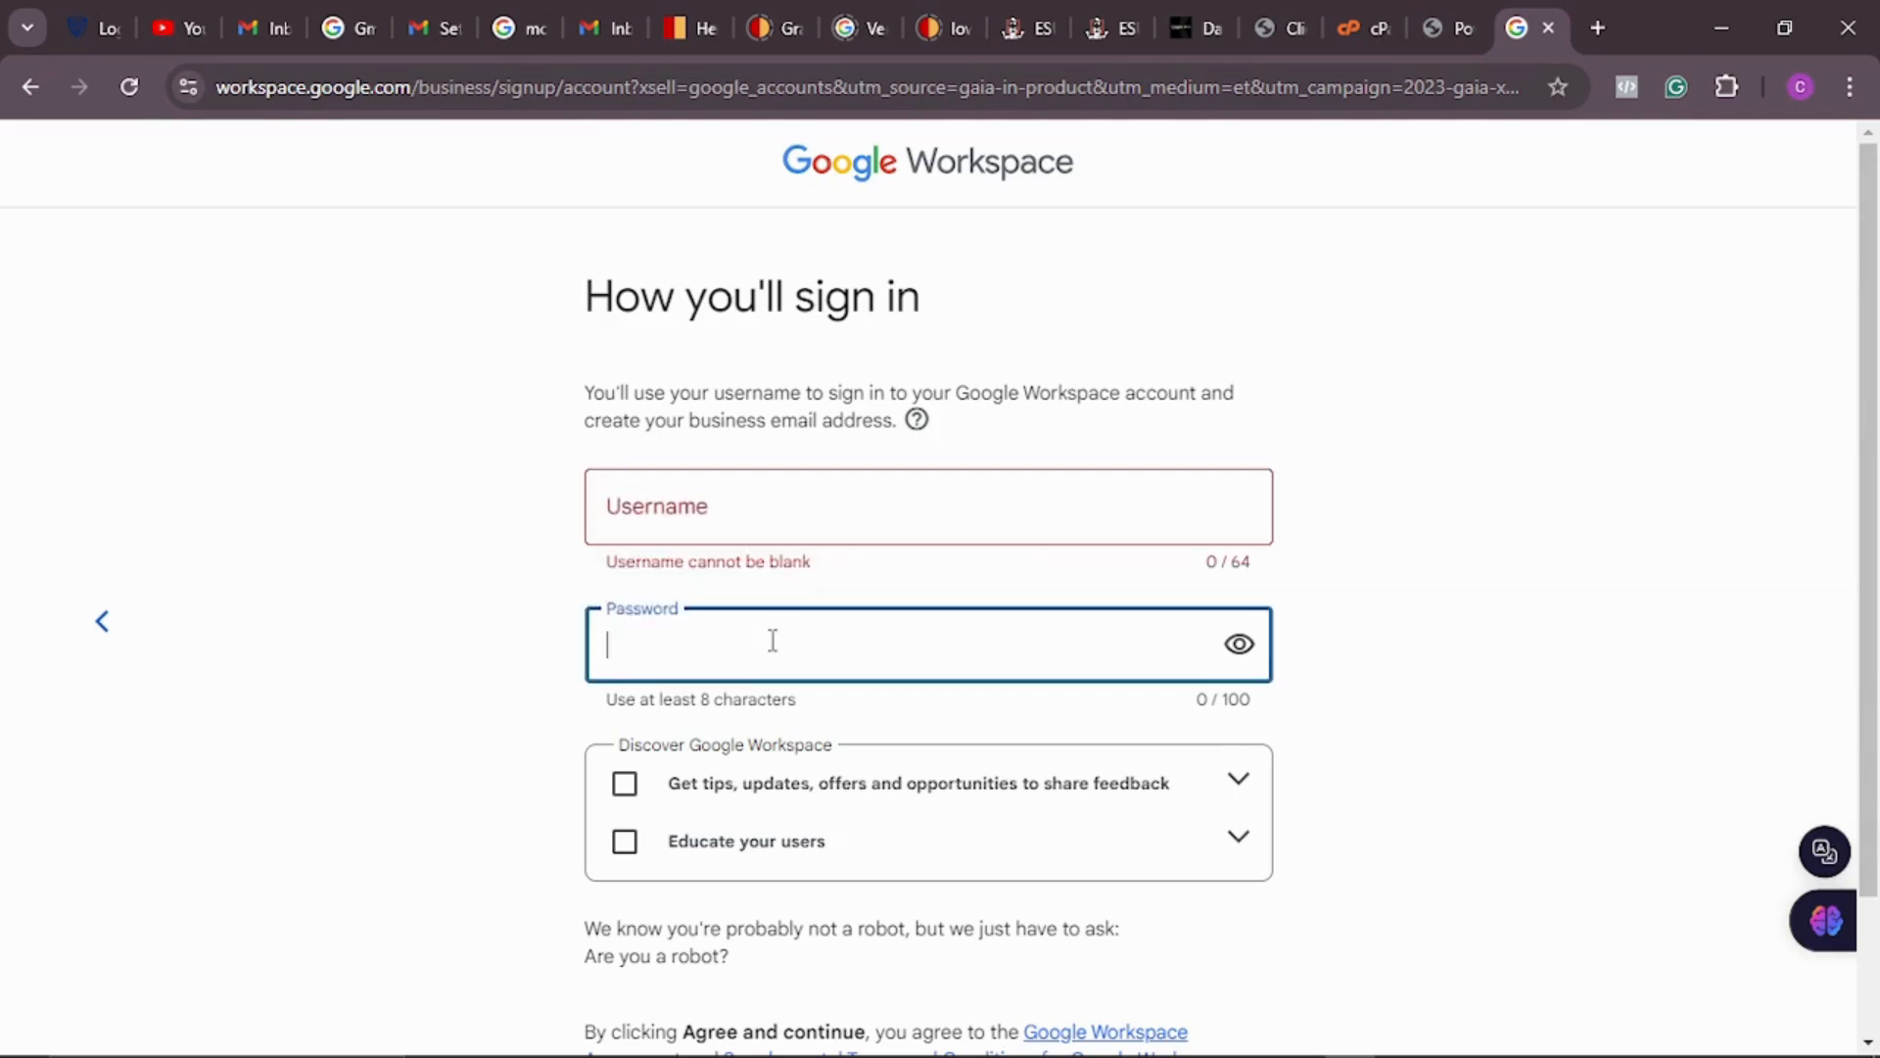
scroll(773, 643, down, 2)
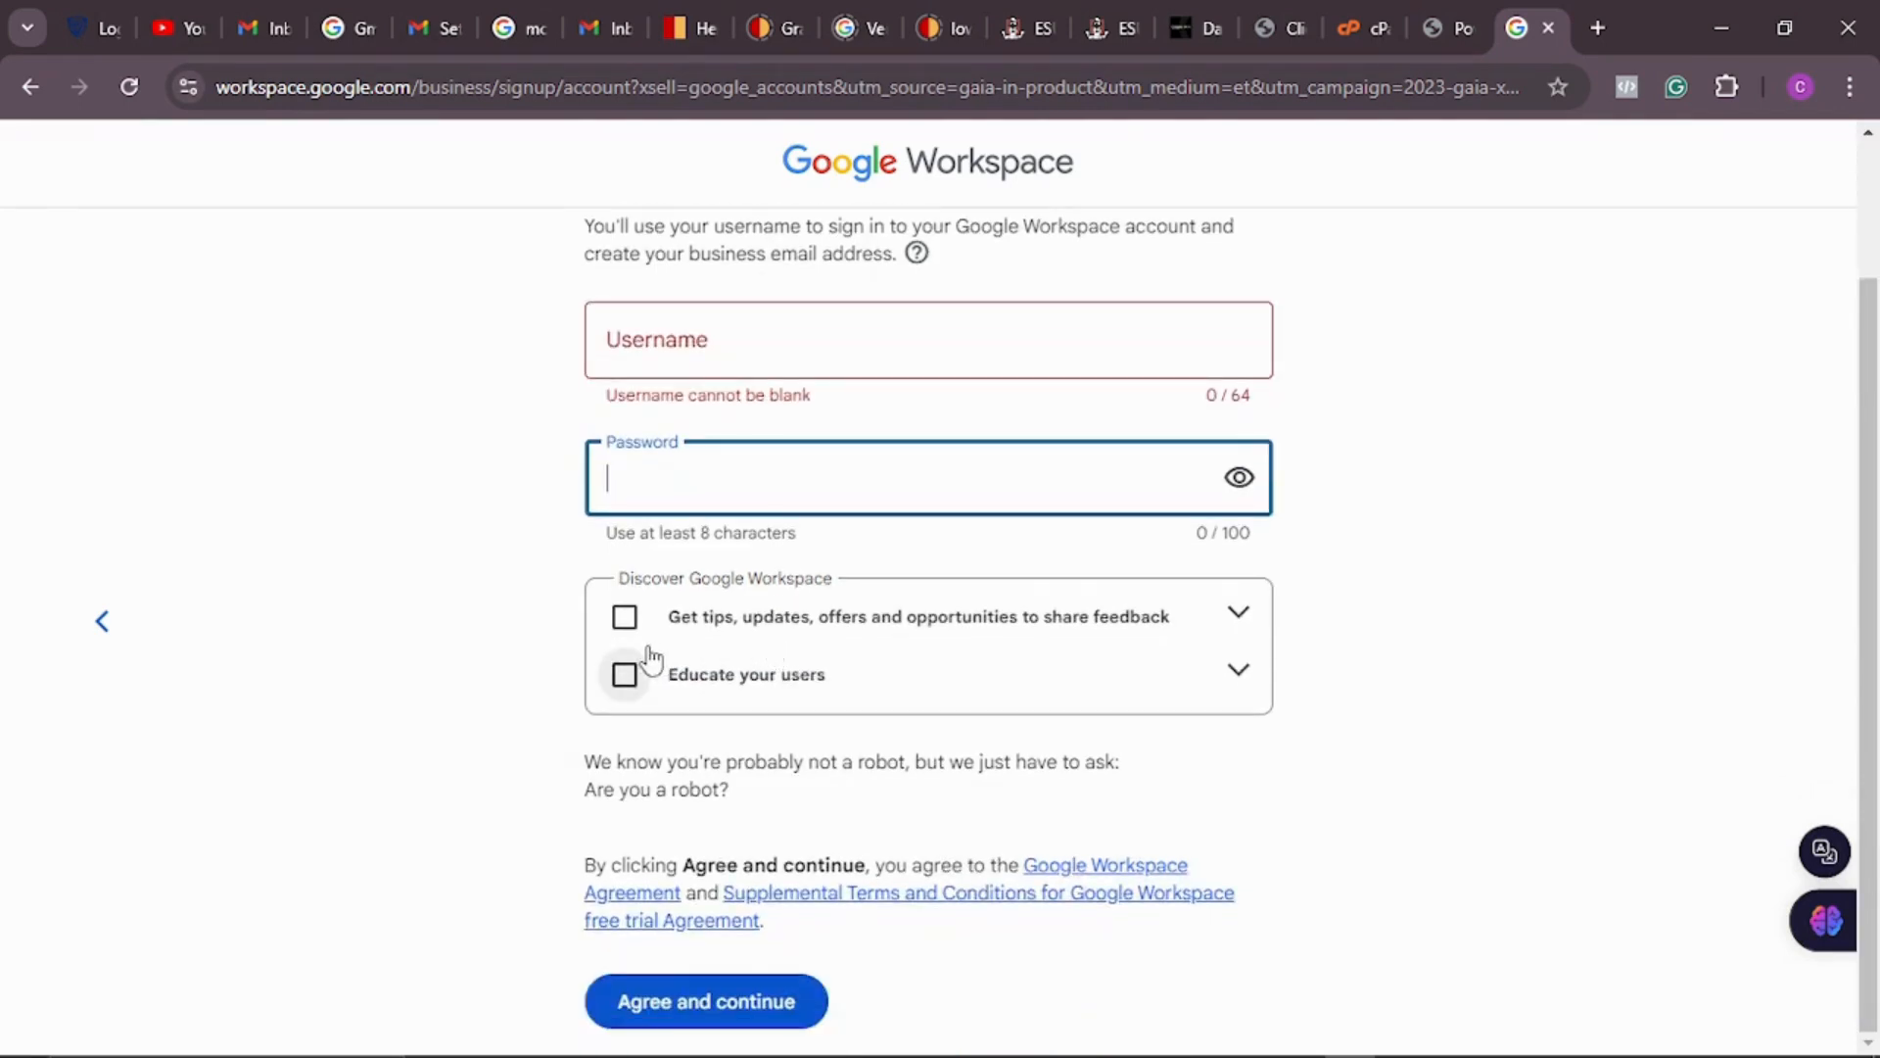
scroll(774, 921, down, 1)
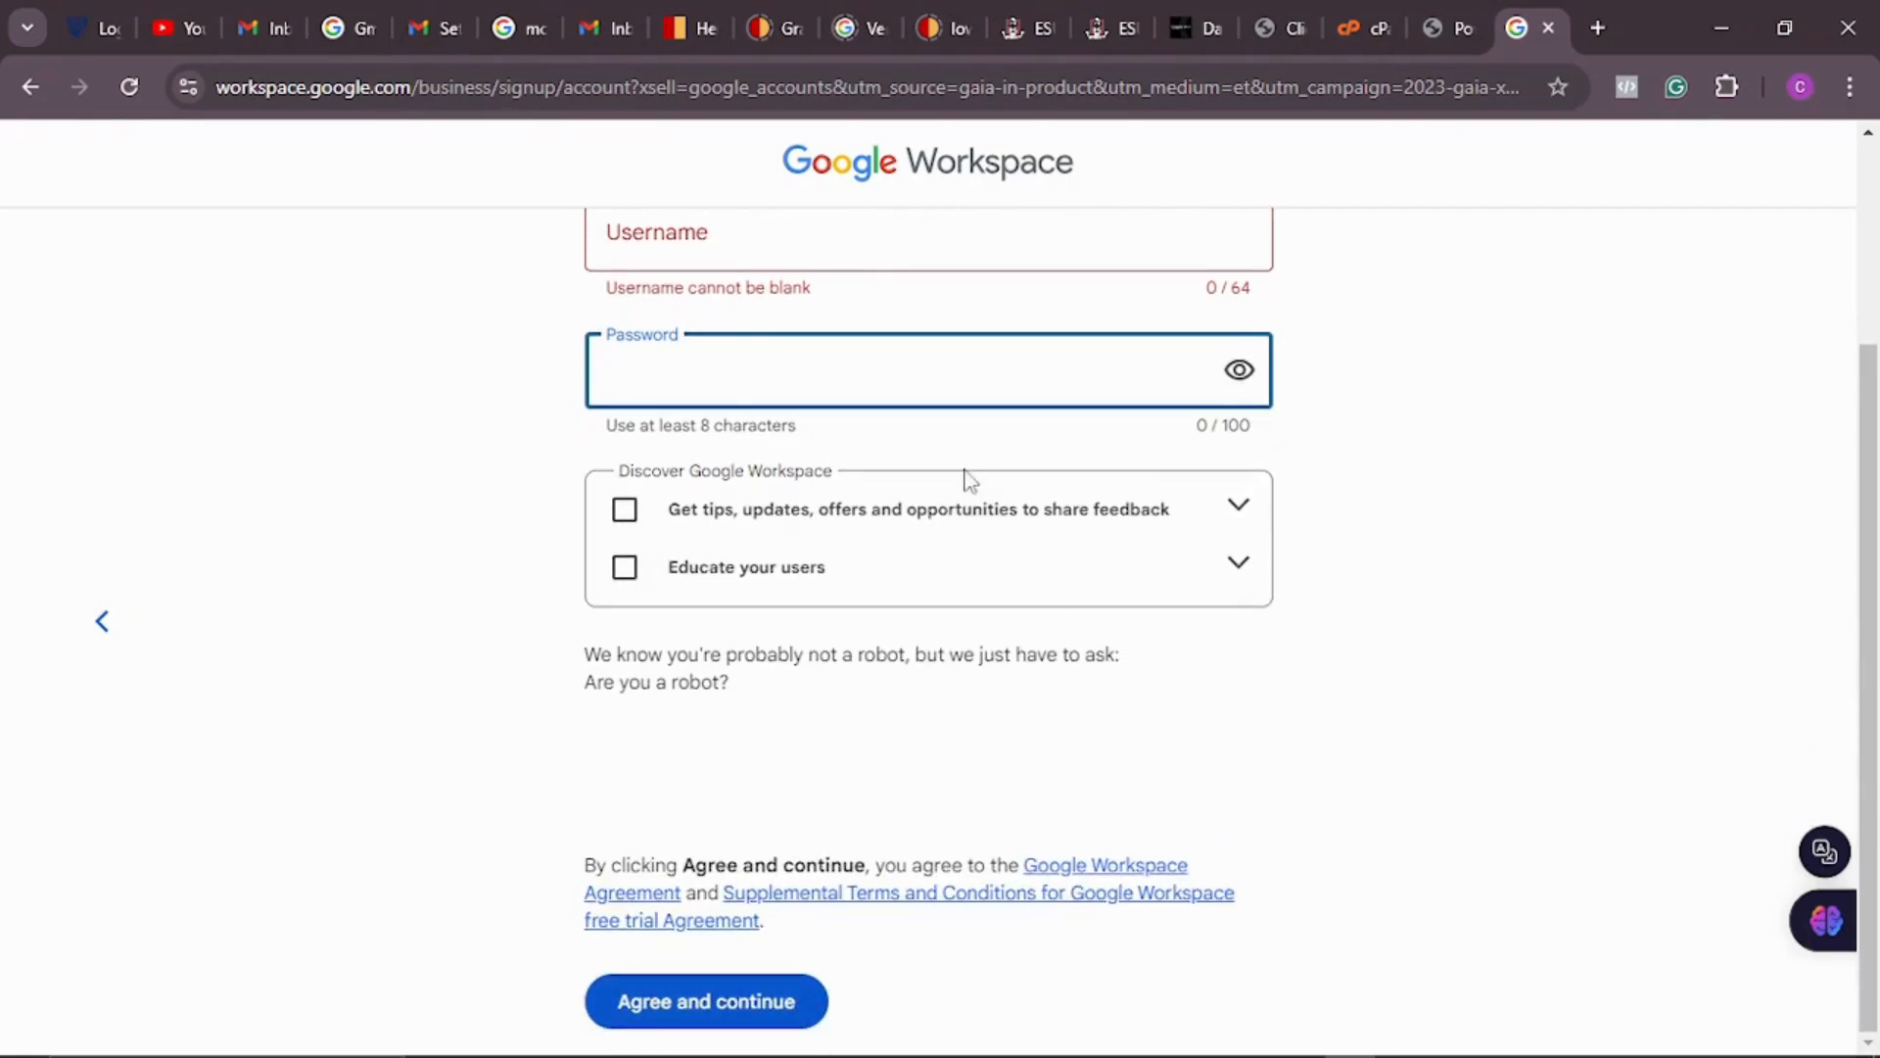
scroll(970, 480, up, 1)
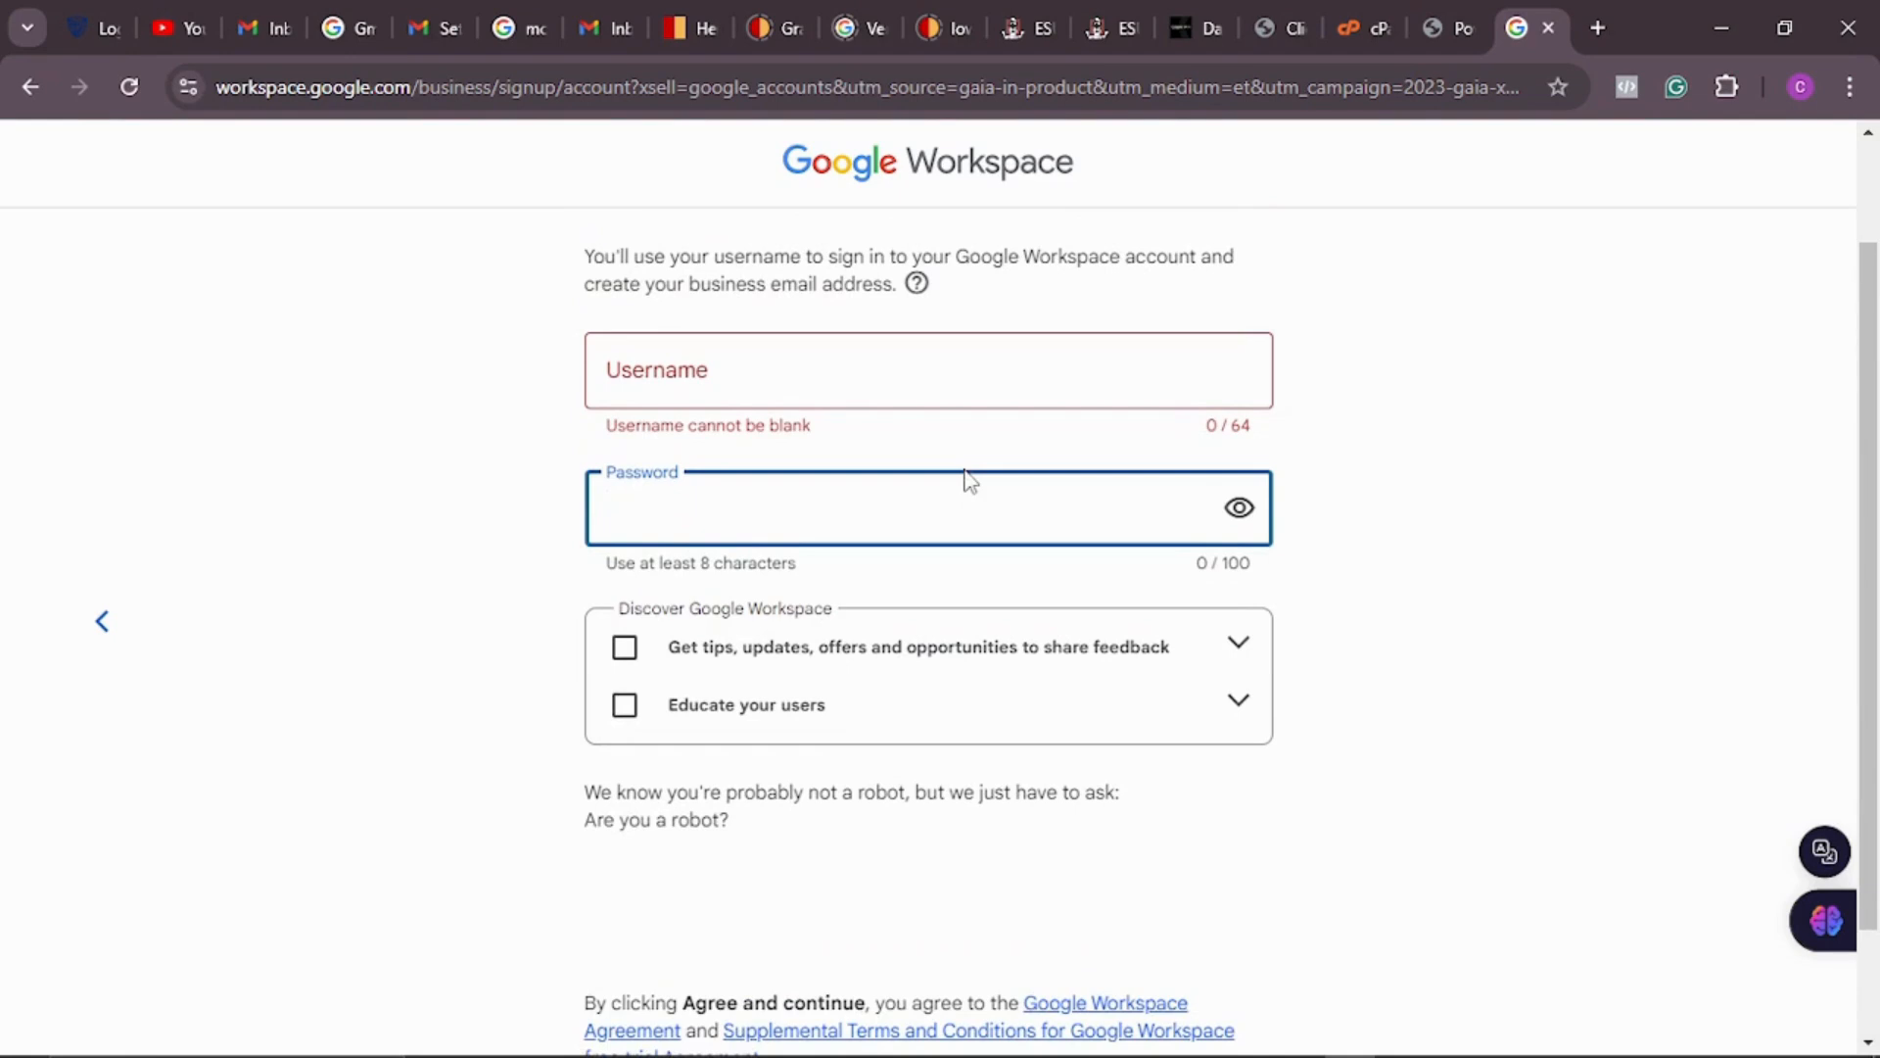
click(114, 633)
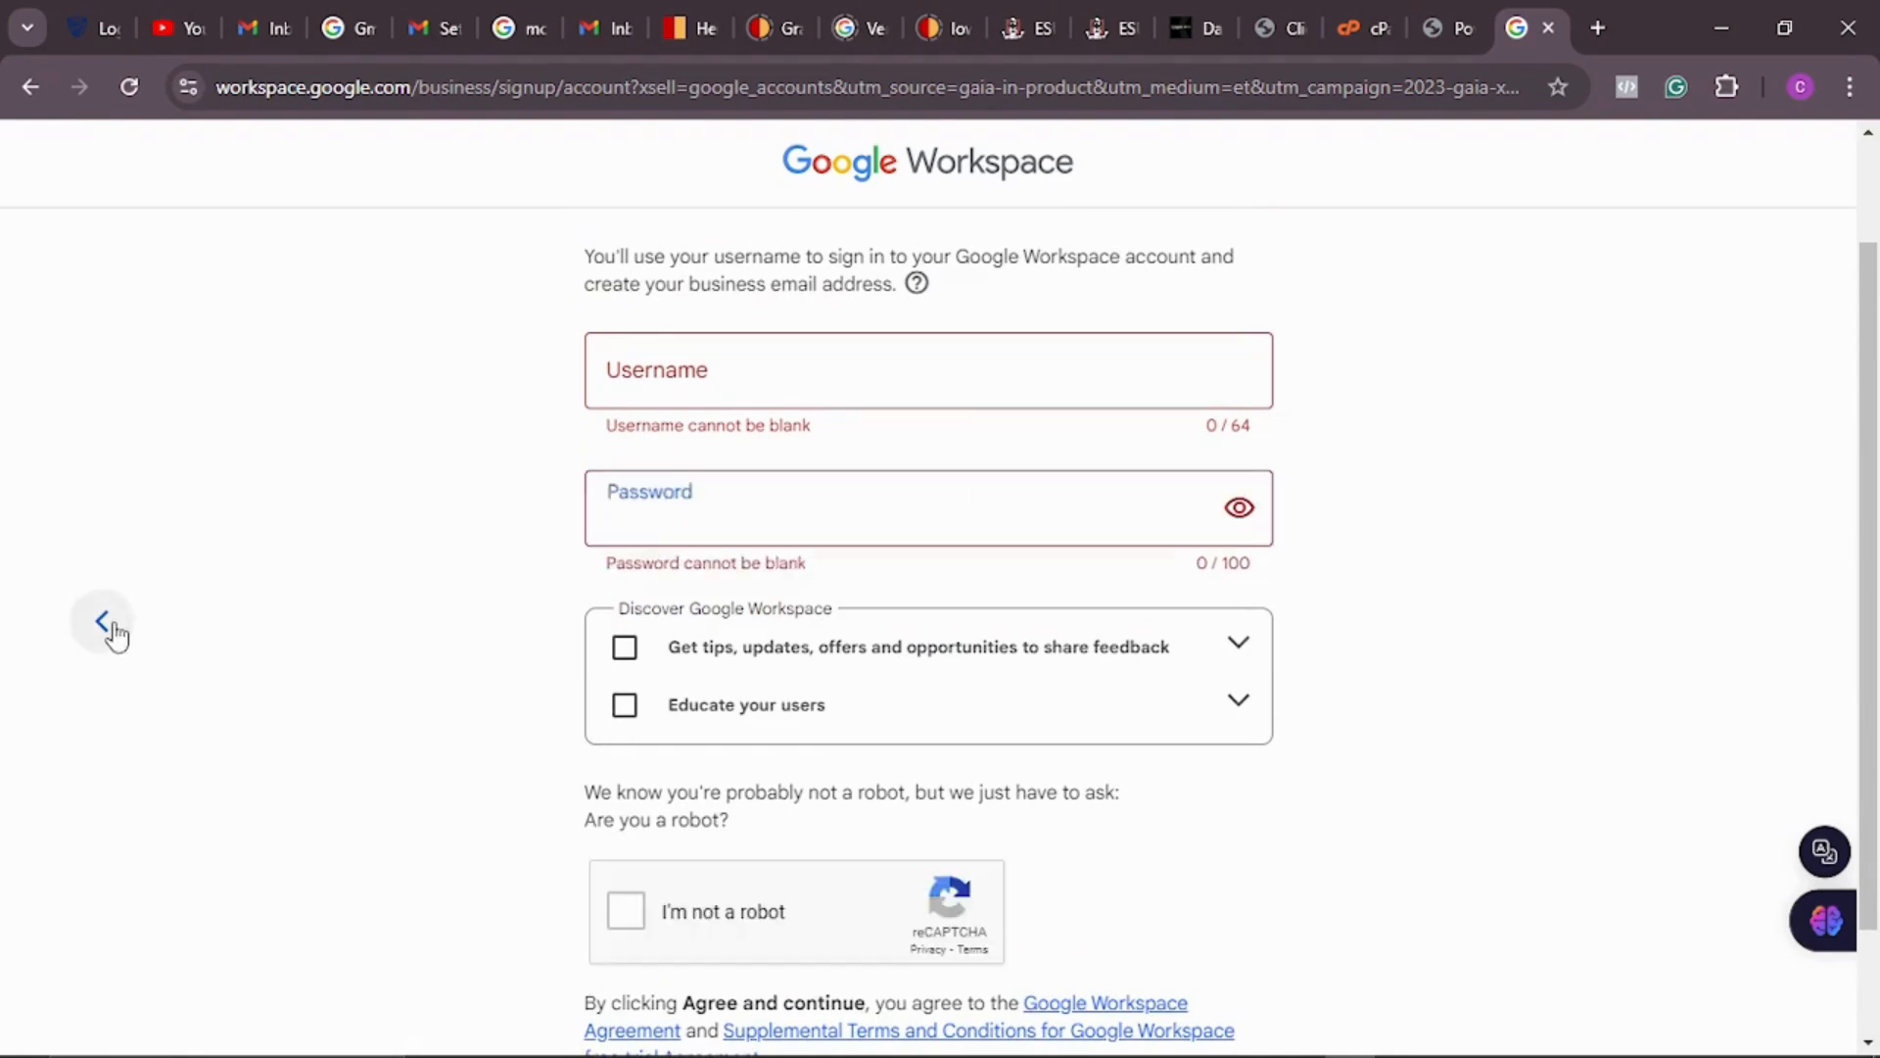
click(114, 633)
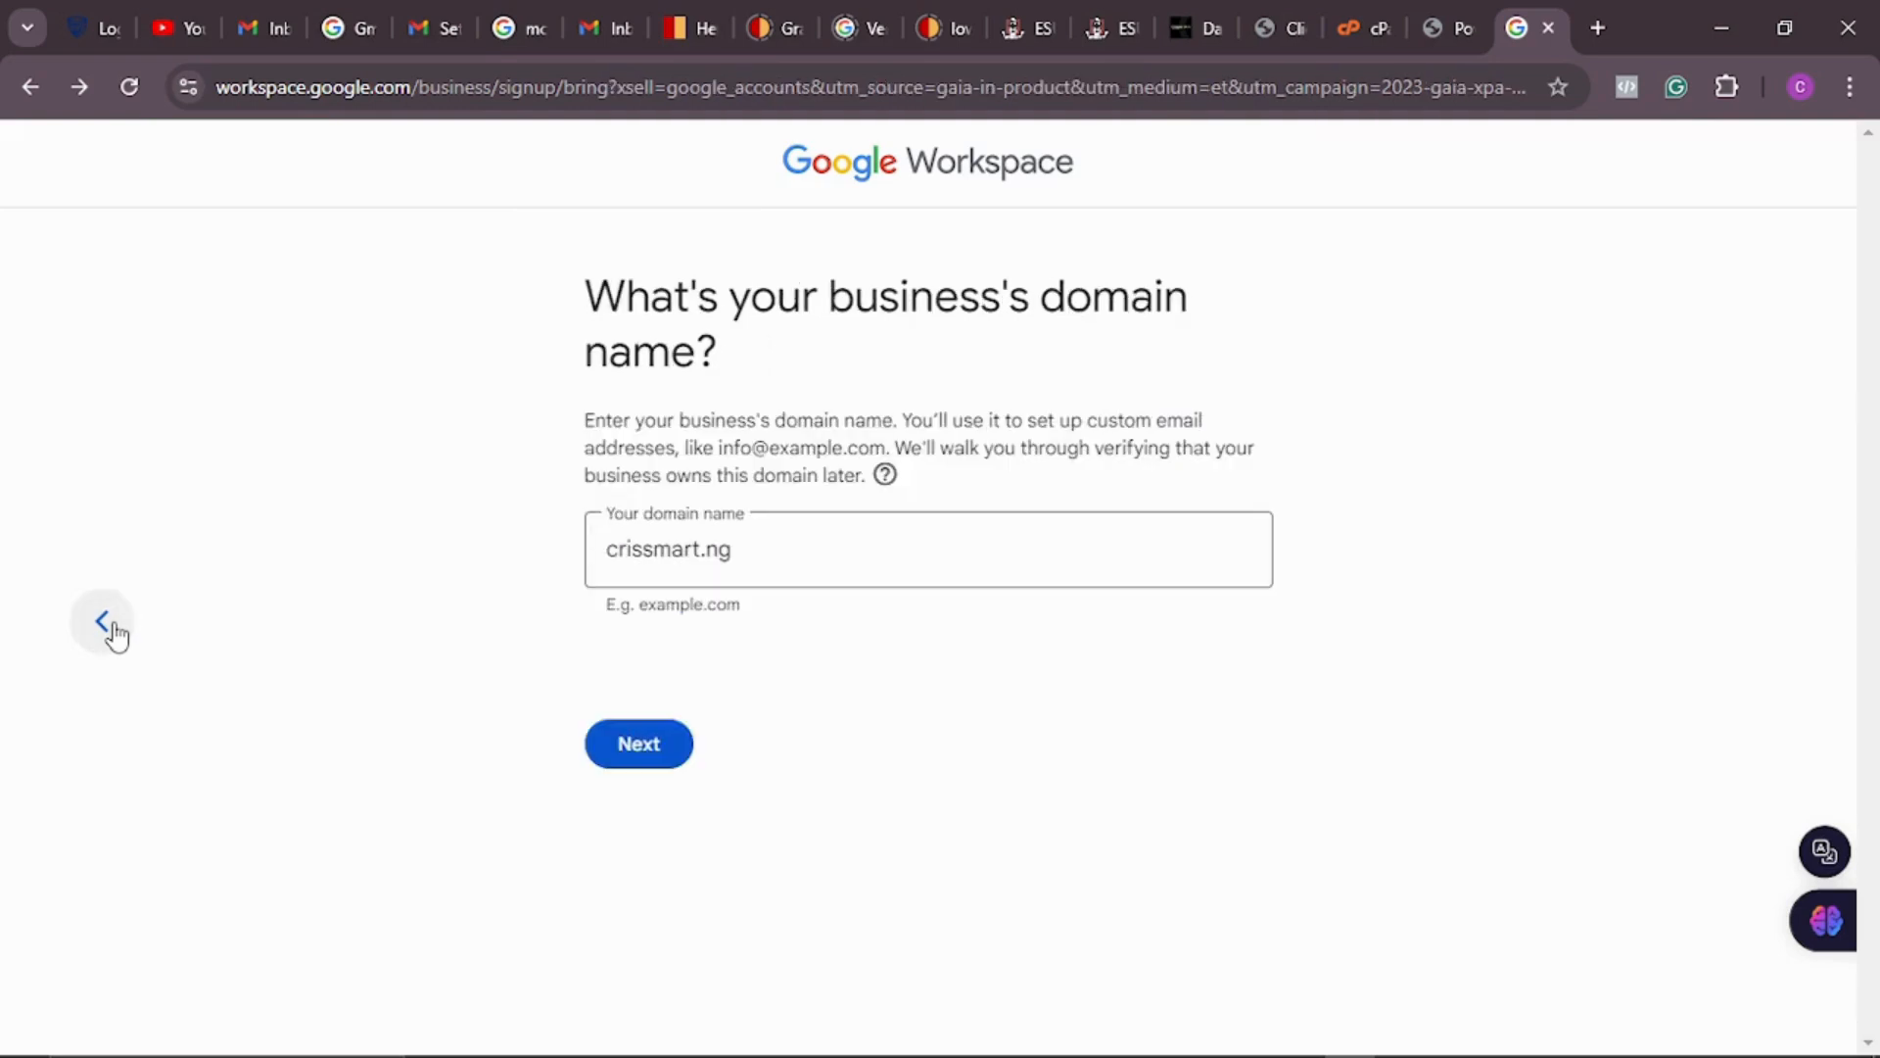
Step: Return to the setup methods and continue with 'Get a new custom domain' instead
click(114, 634)
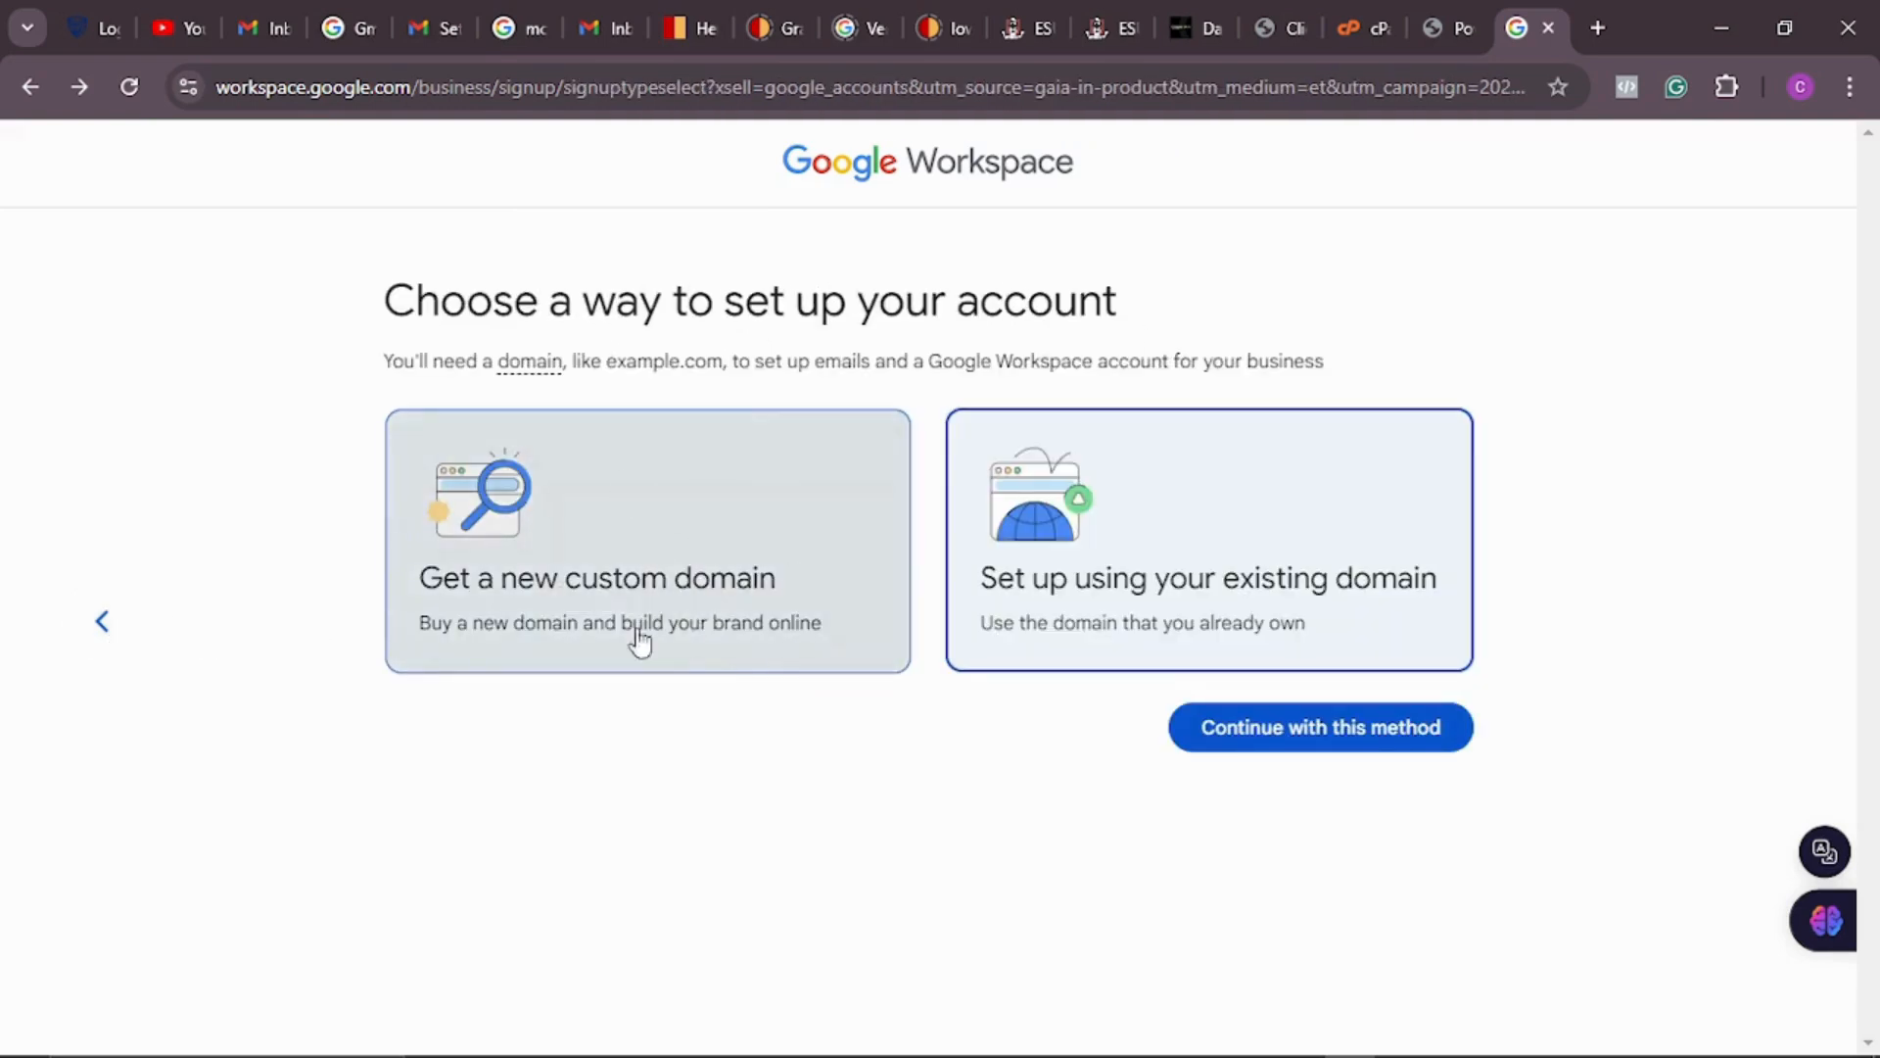
click(725, 557)
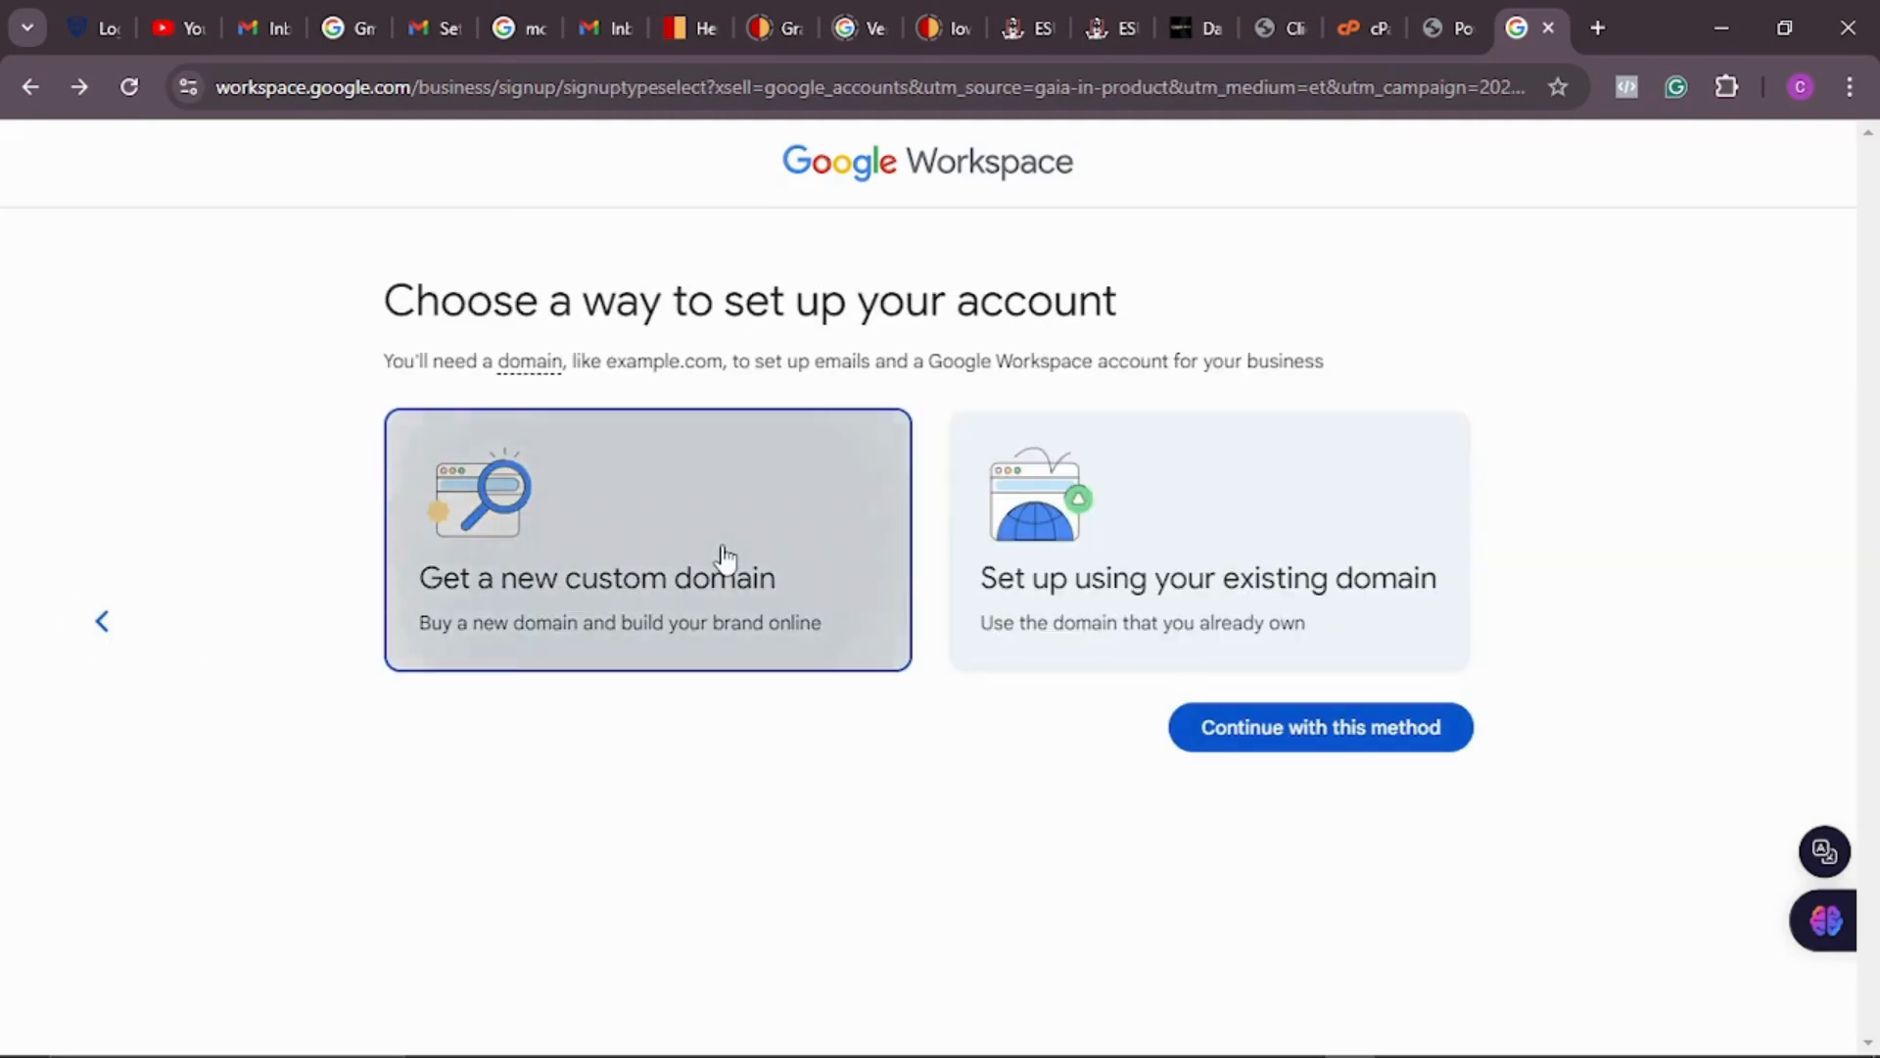
click(1312, 740)
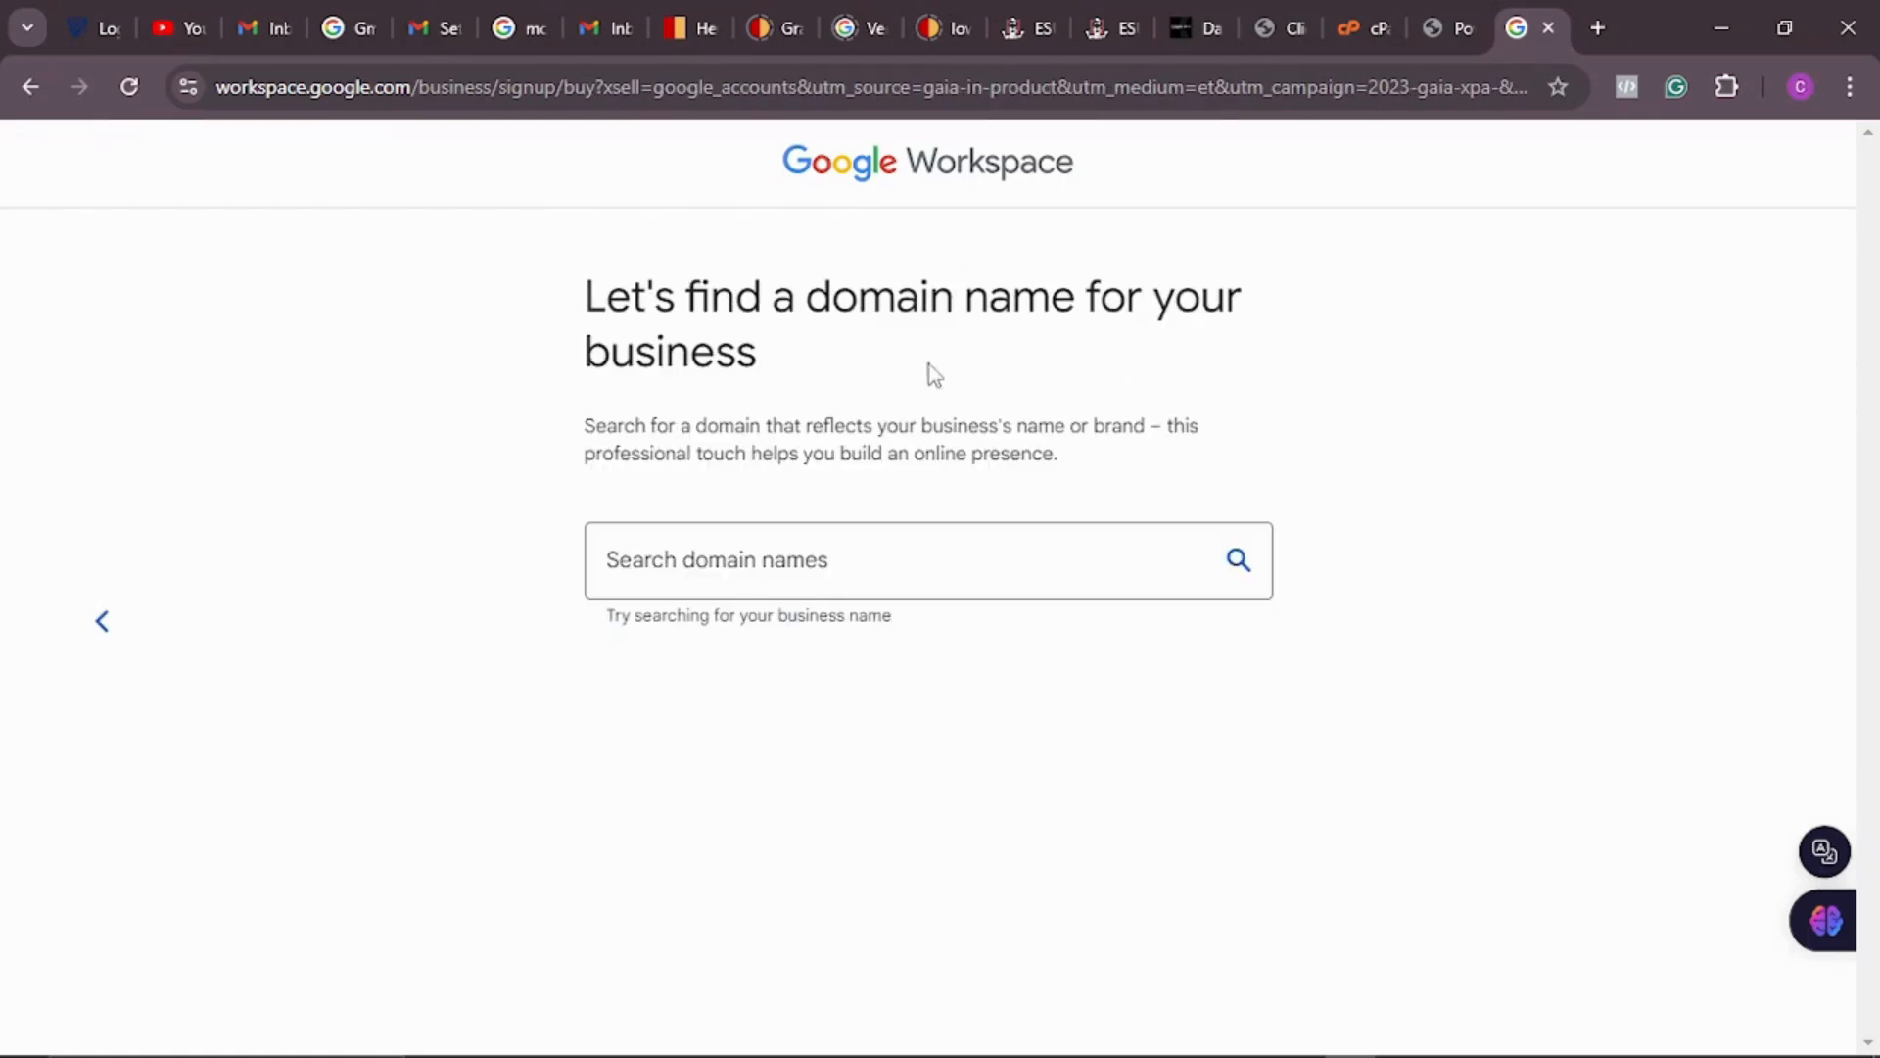
Step: Search Google Workspace's available domains for 'crissmart'
click(859, 565)
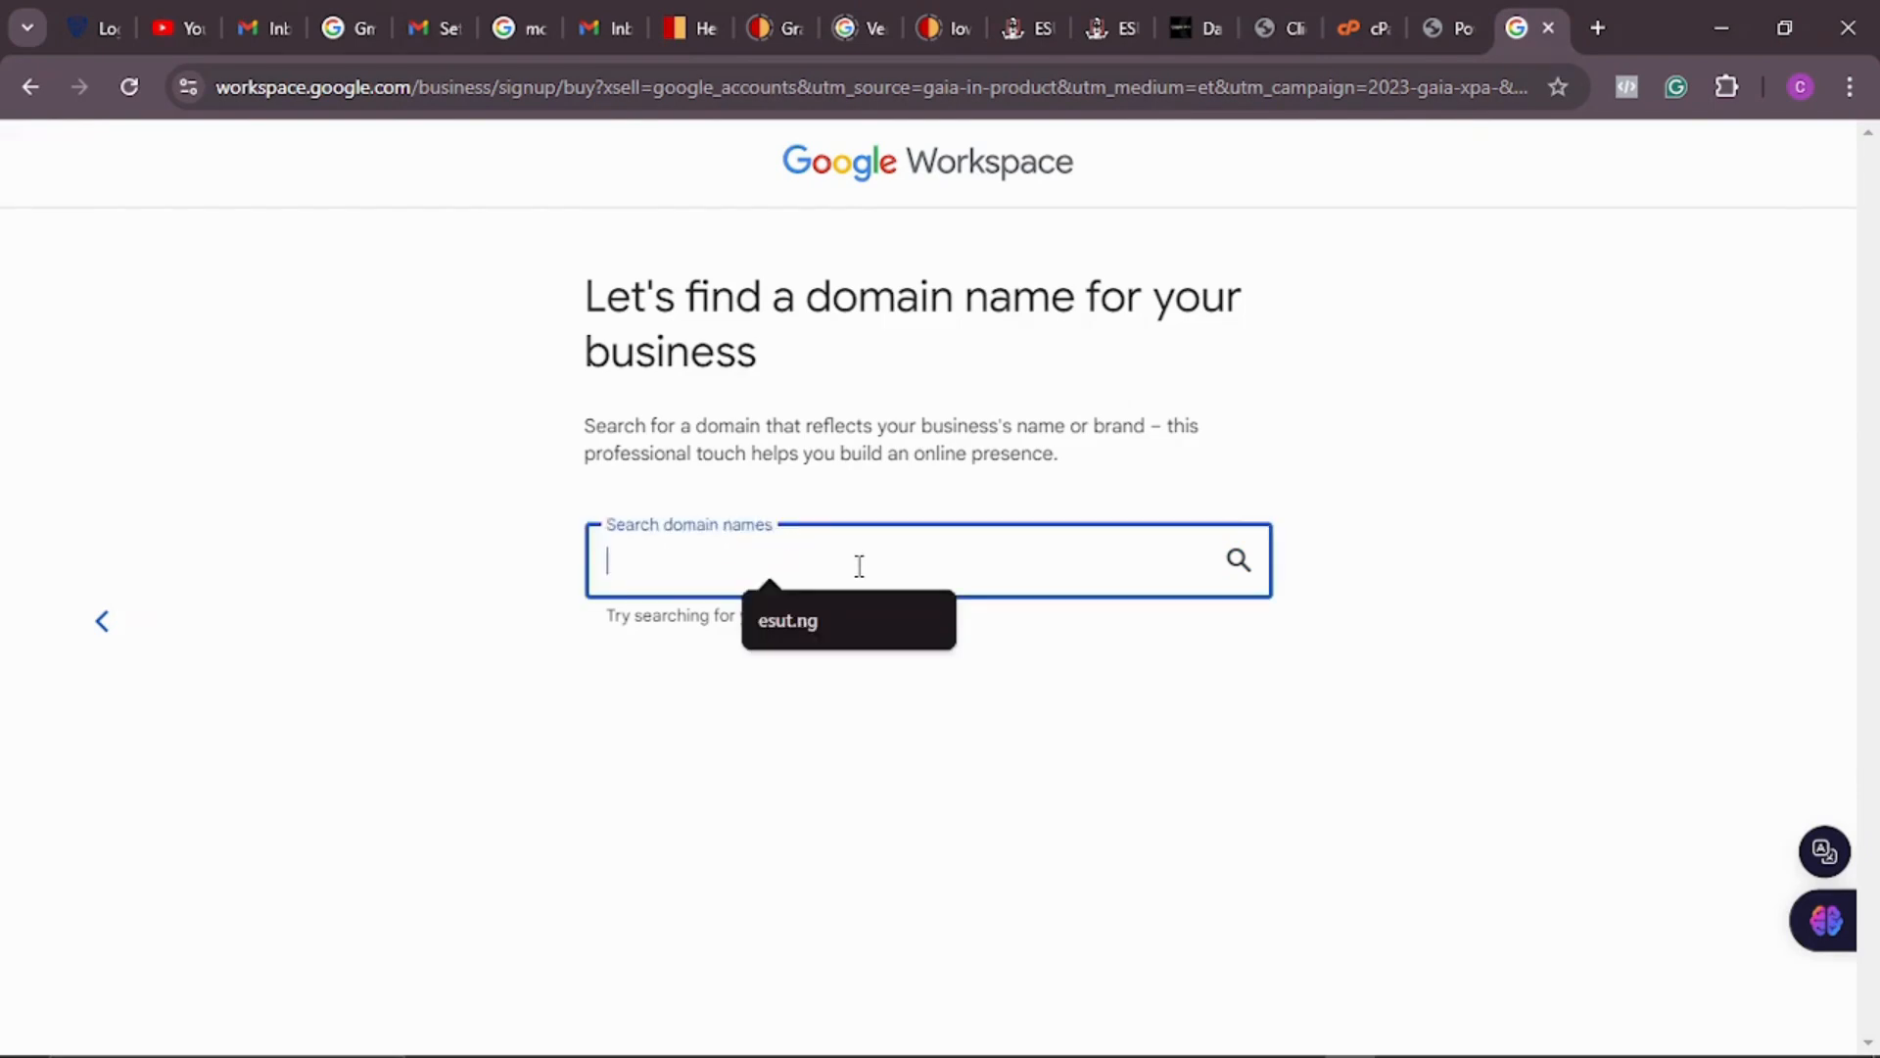
text(crissmart)
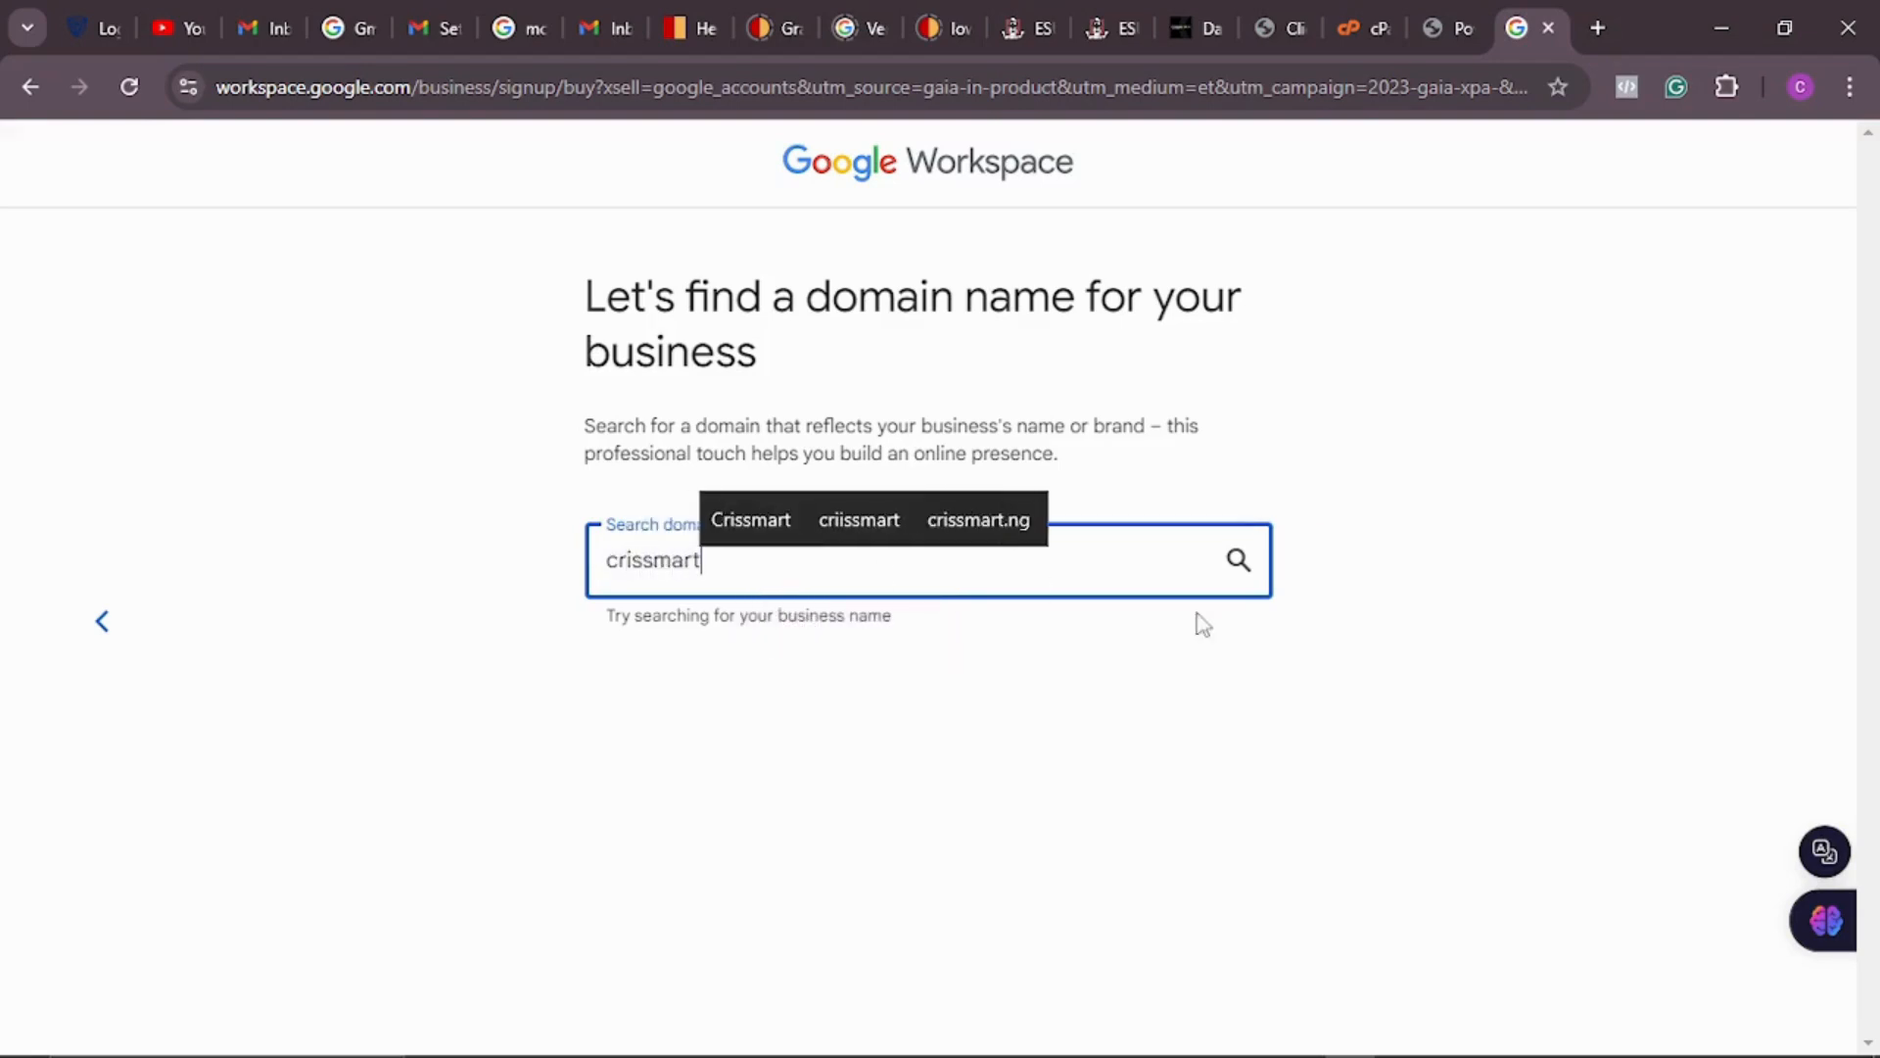
click(1236, 561)
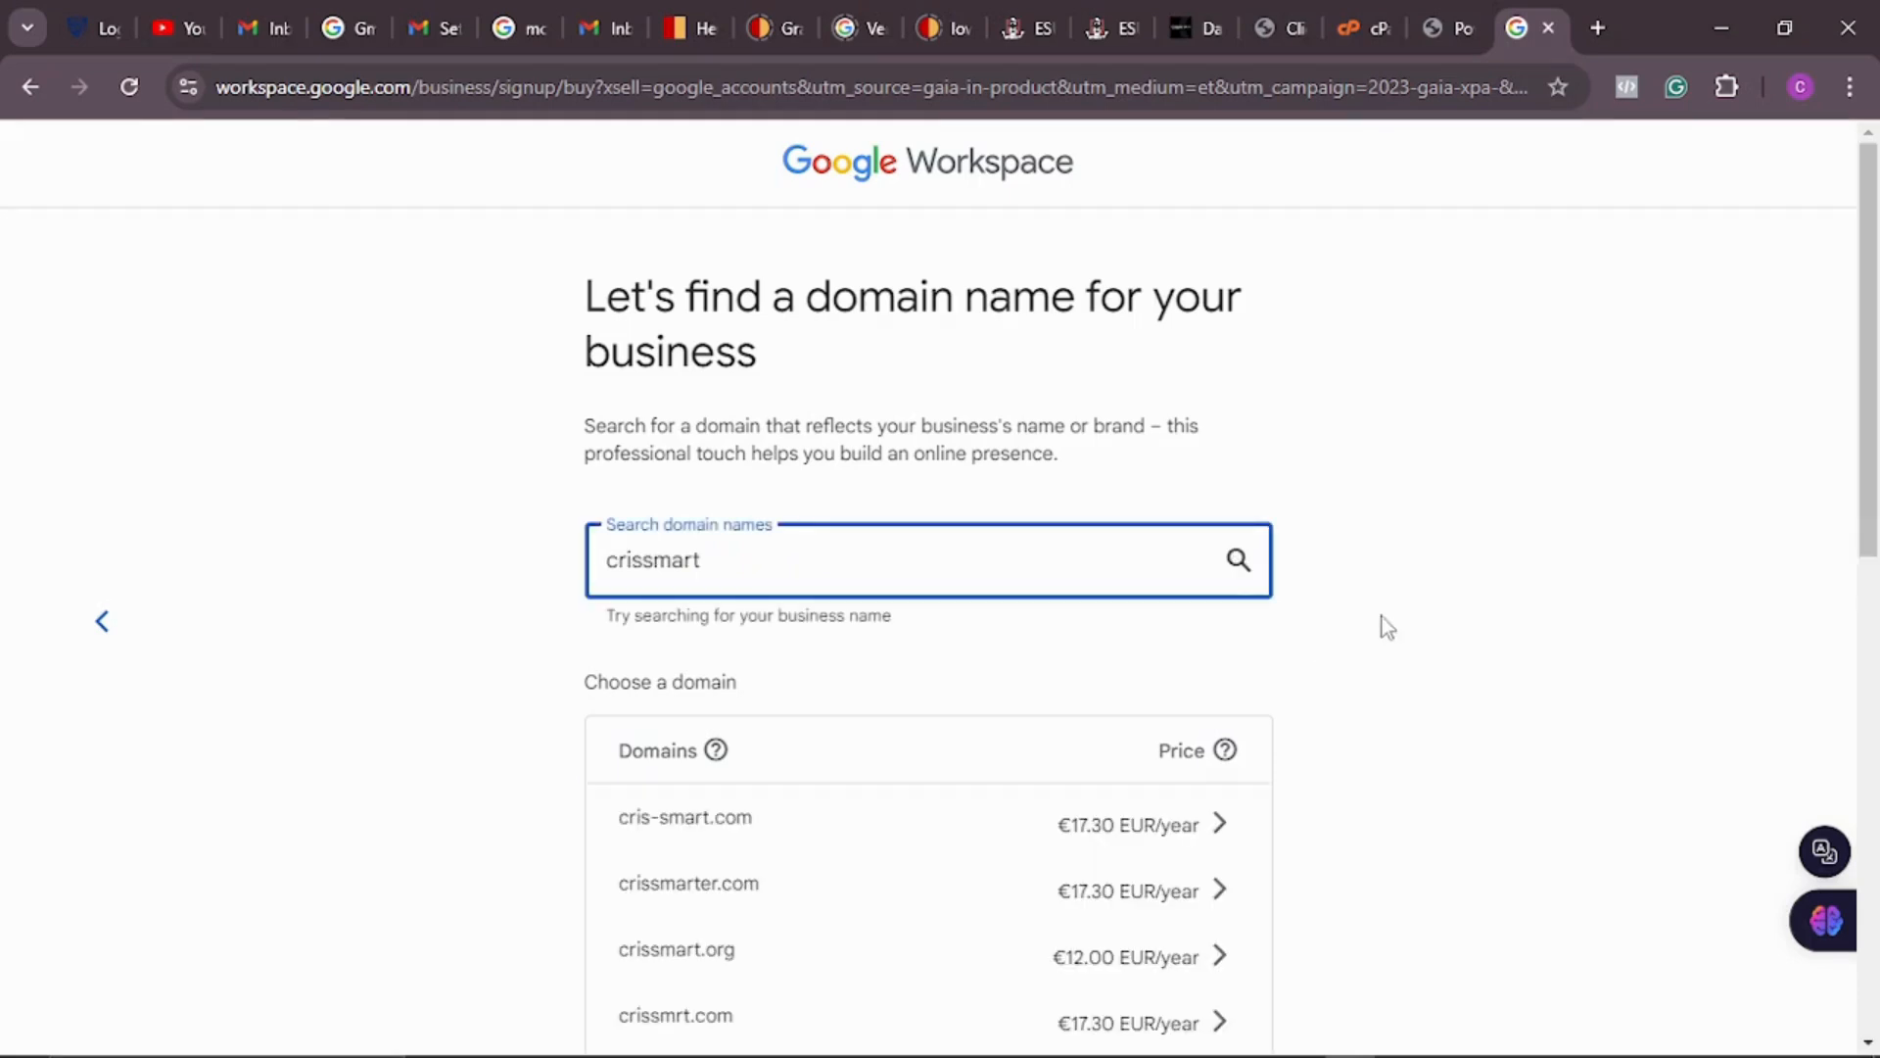
Step: Review the yearly prices of the crissmart domain results, then go back to choosing a setup method
scroll(1389, 588, down, 3)
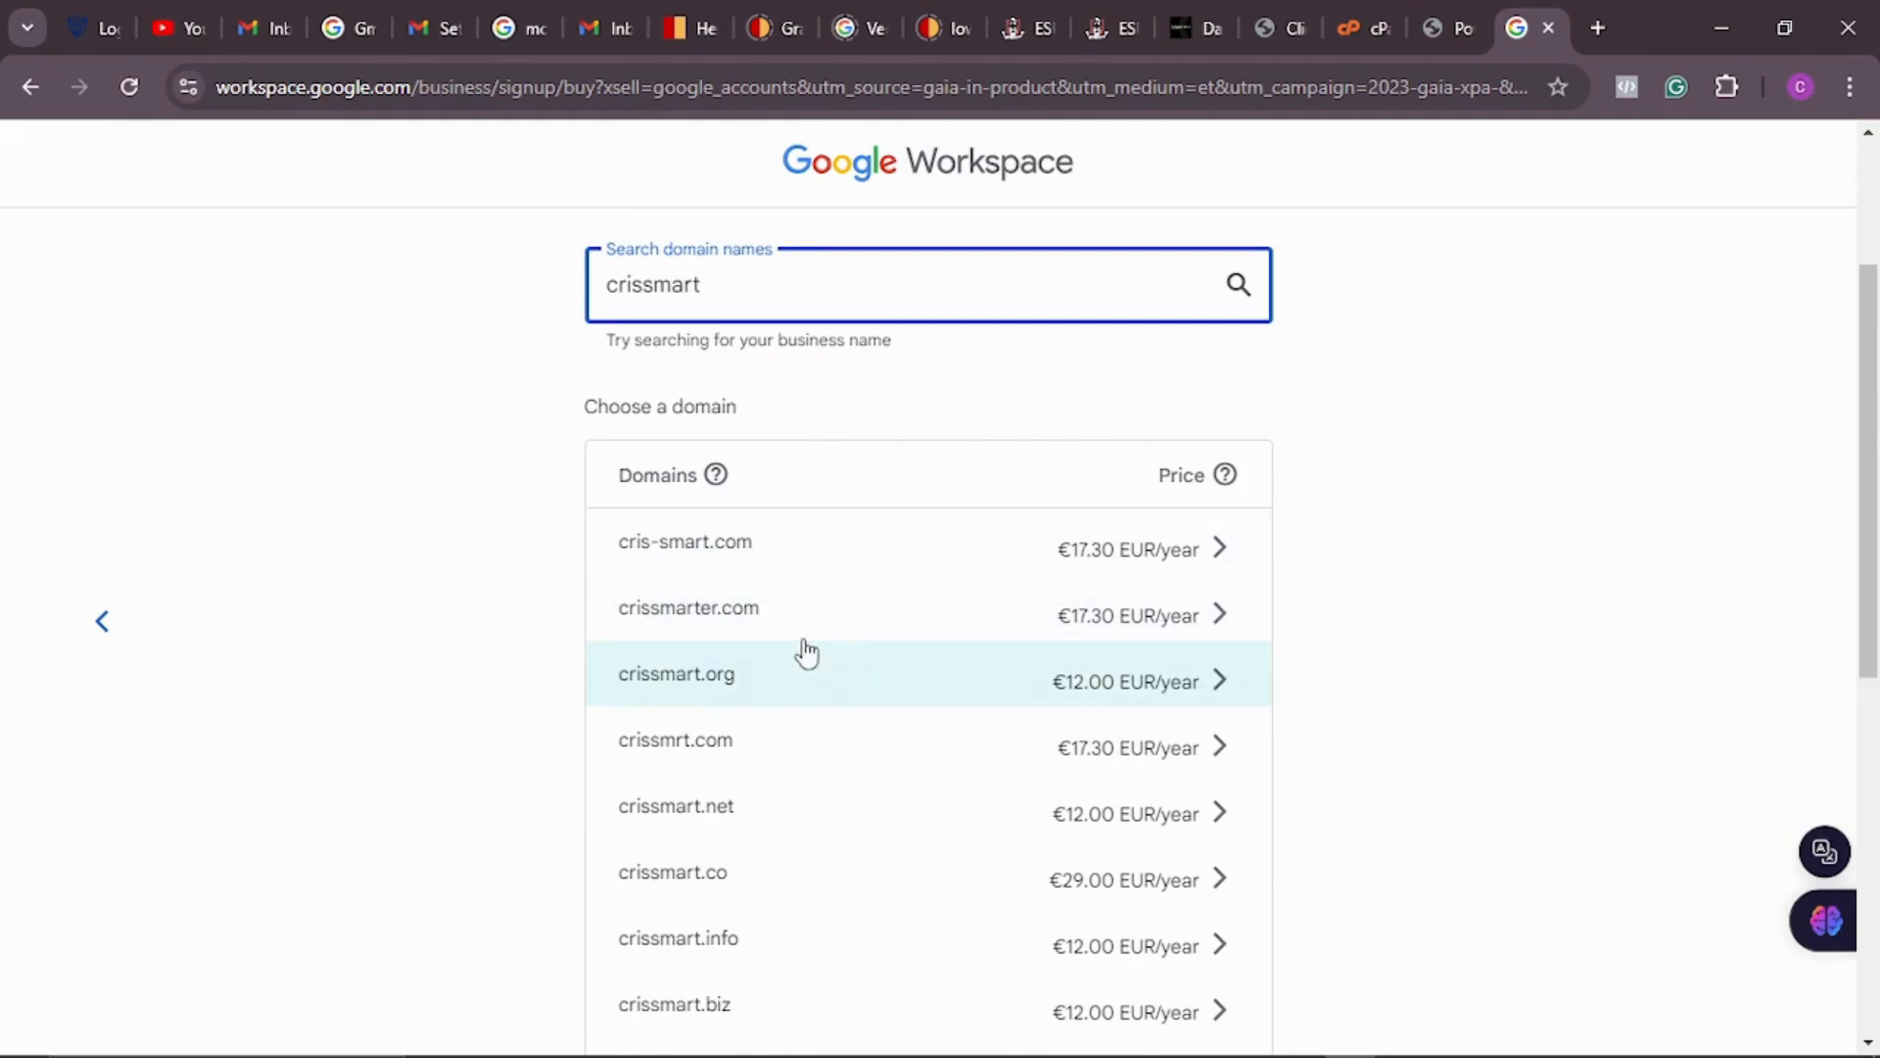
scroll(858, 771, down, 3)
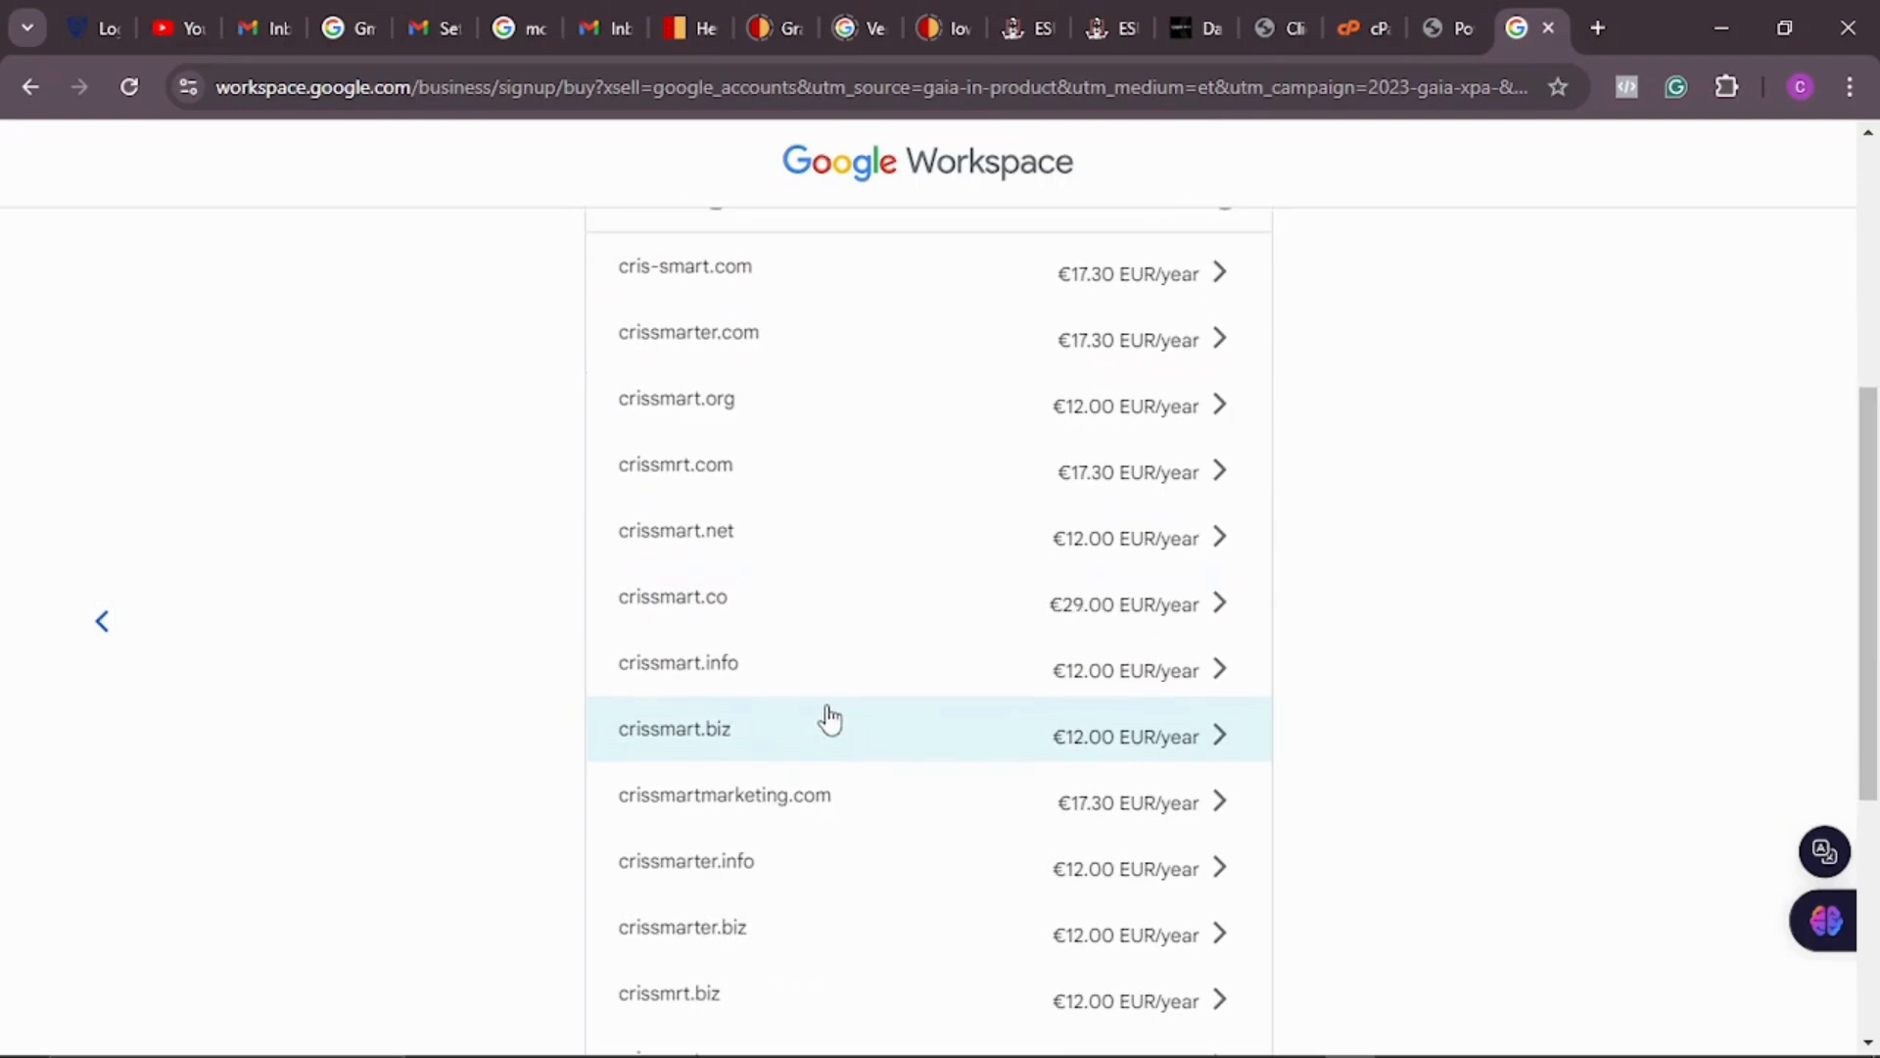
scroll(784, 691, down, 2)
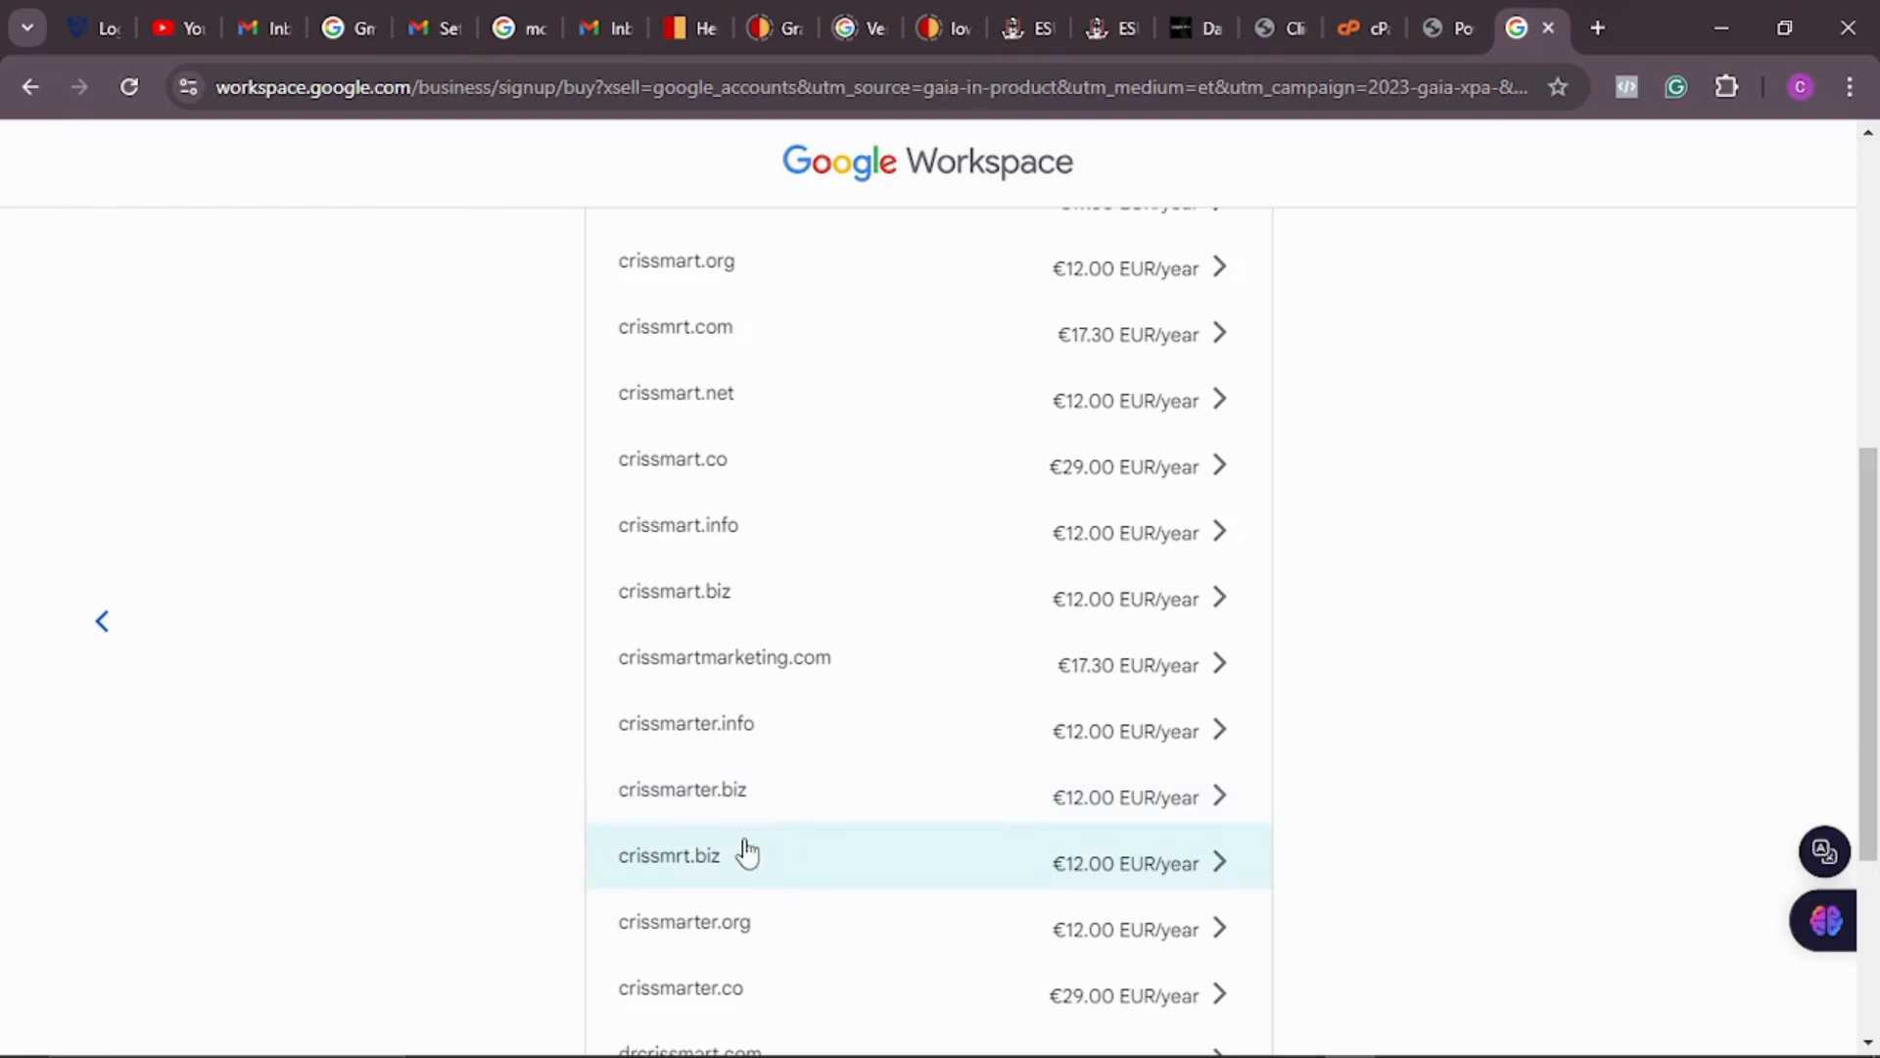
scroll(754, 852, down, 2)
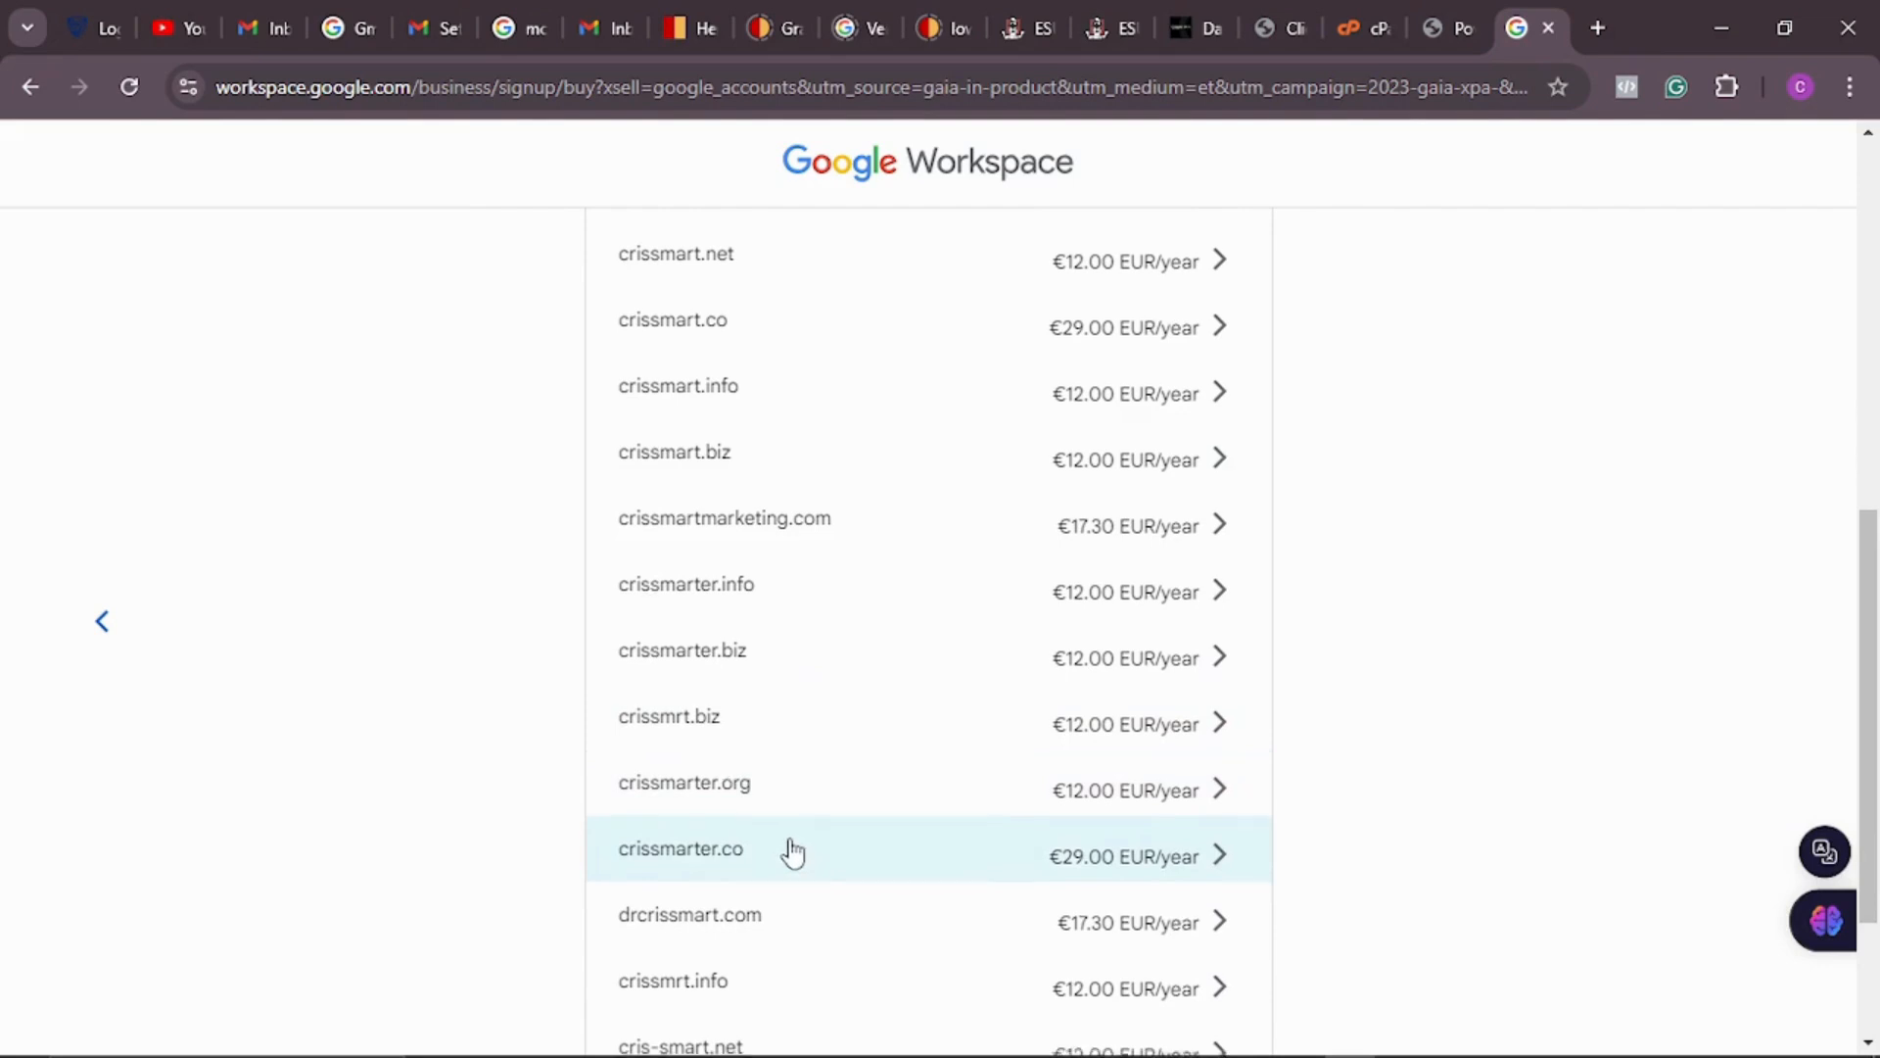
scroll(784, 852, down, 2)
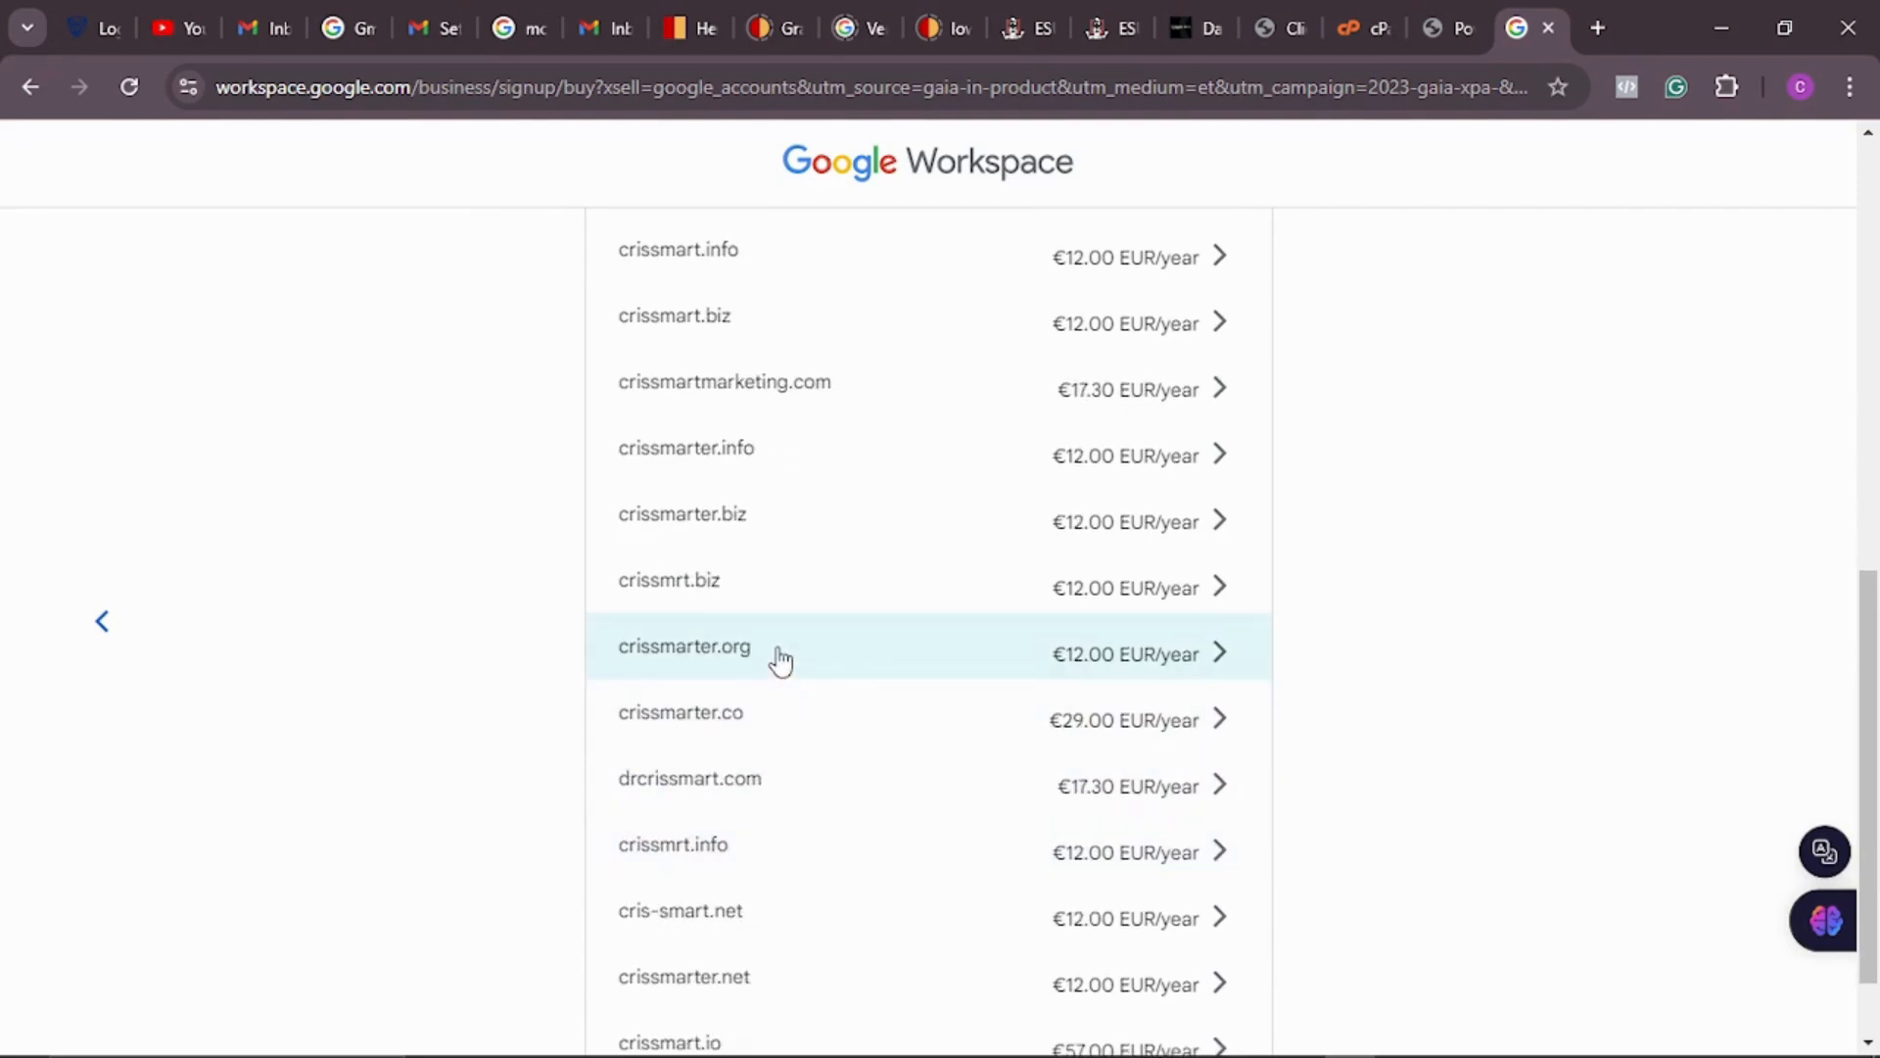
scroll(783, 675, down, 1)
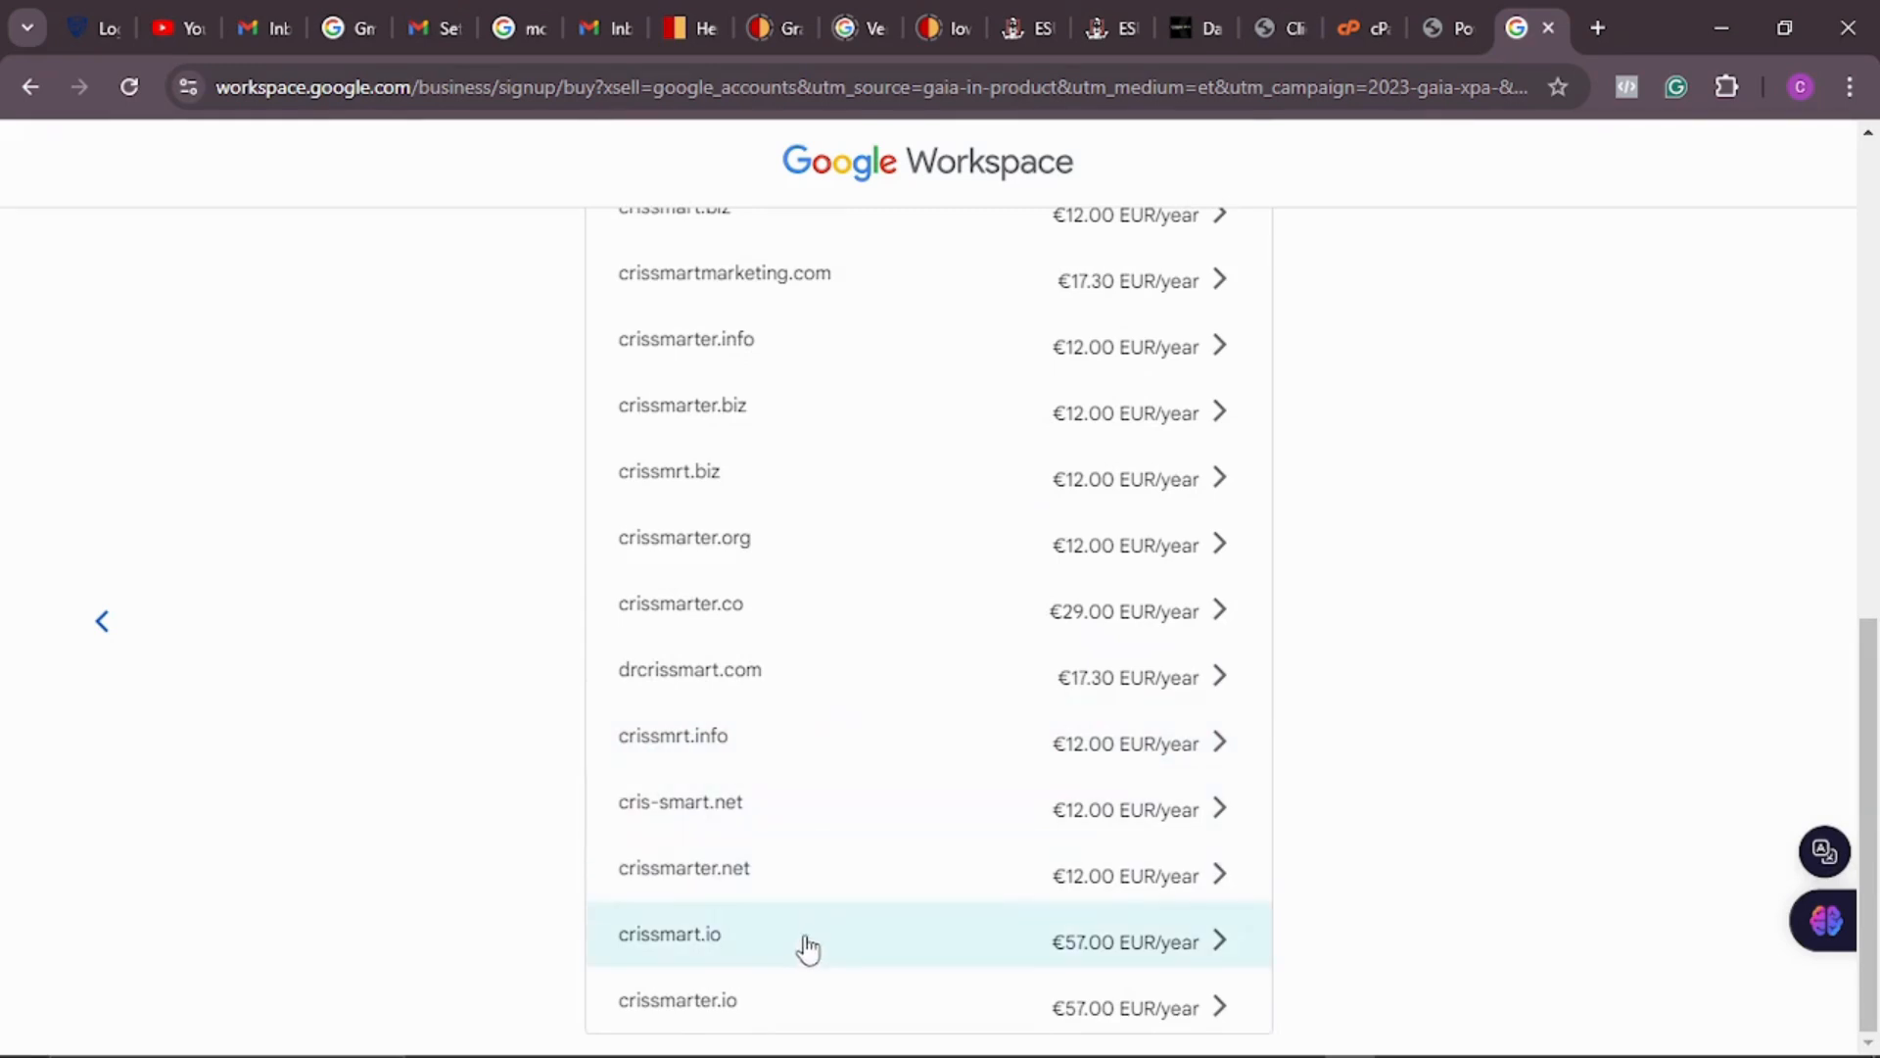
scroll(784, 641, up, 3)
scroll(783, 641, up, 6)
scroll(786, 647, down, 3)
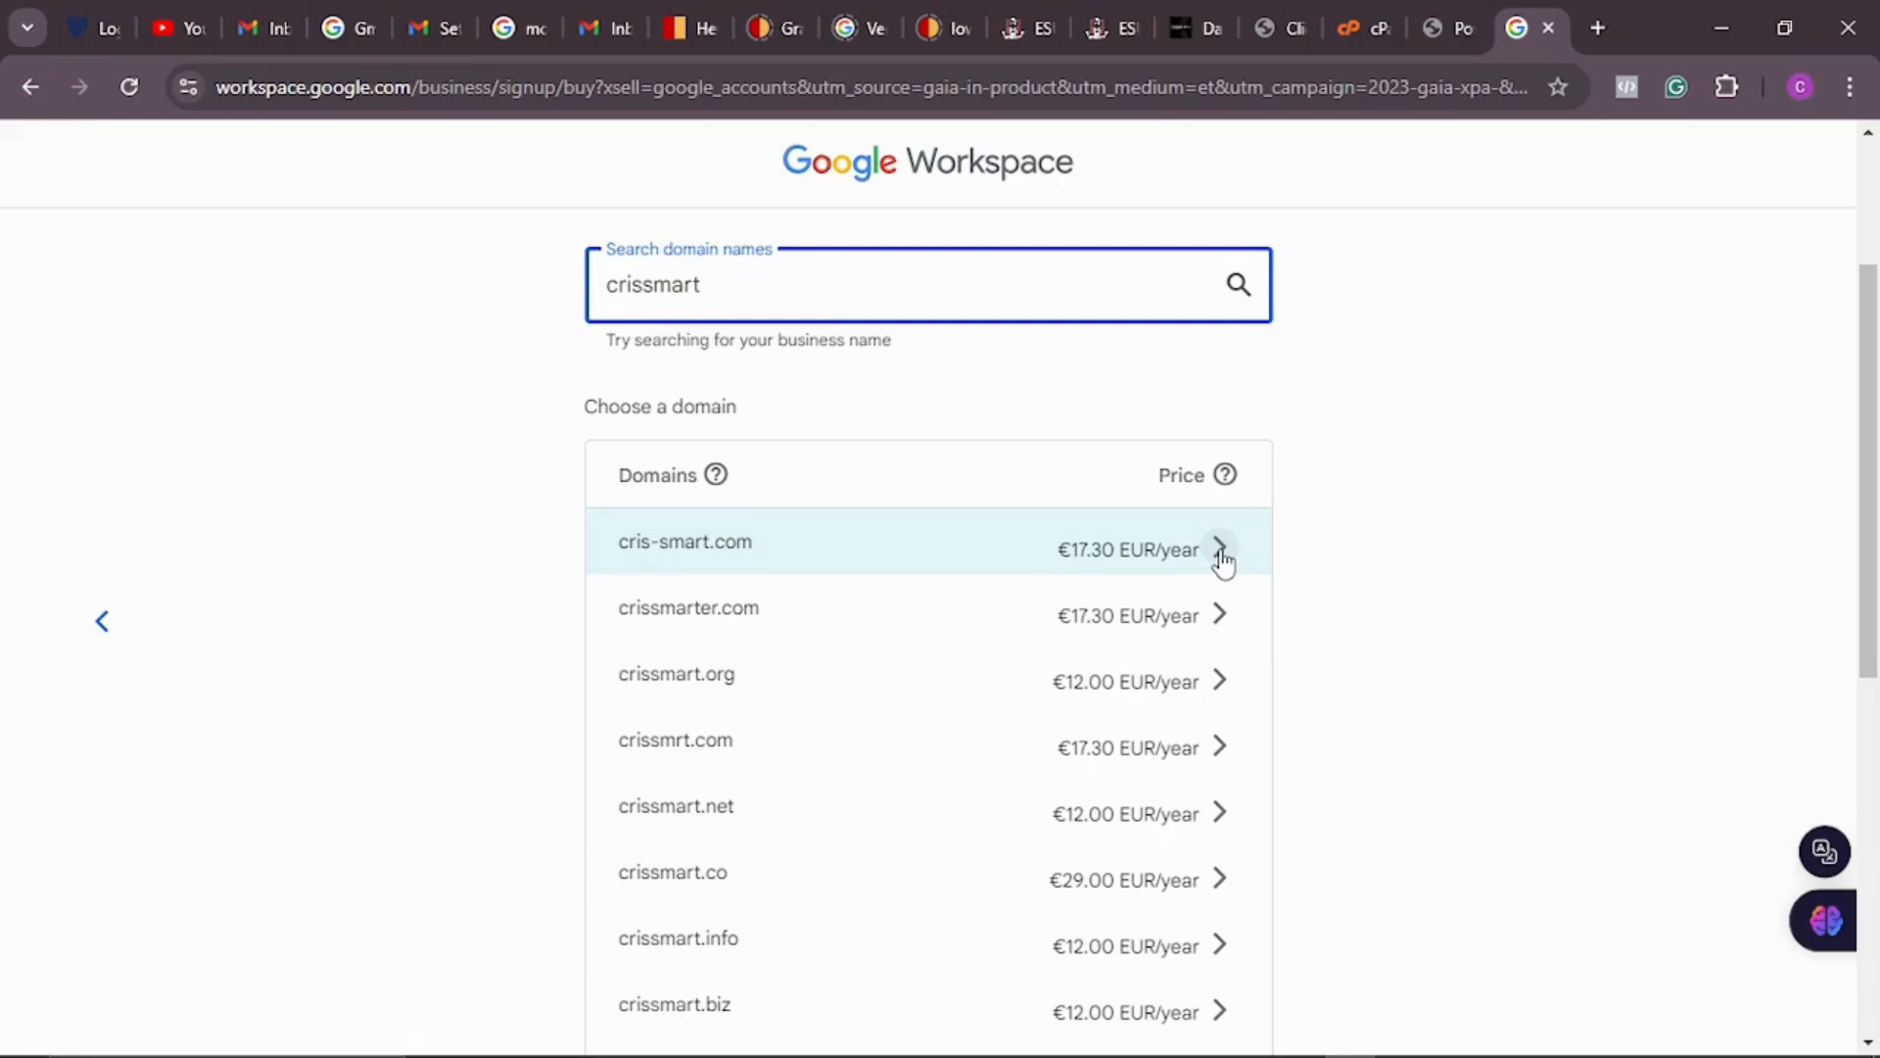
scroll(1222, 562, up, 3)
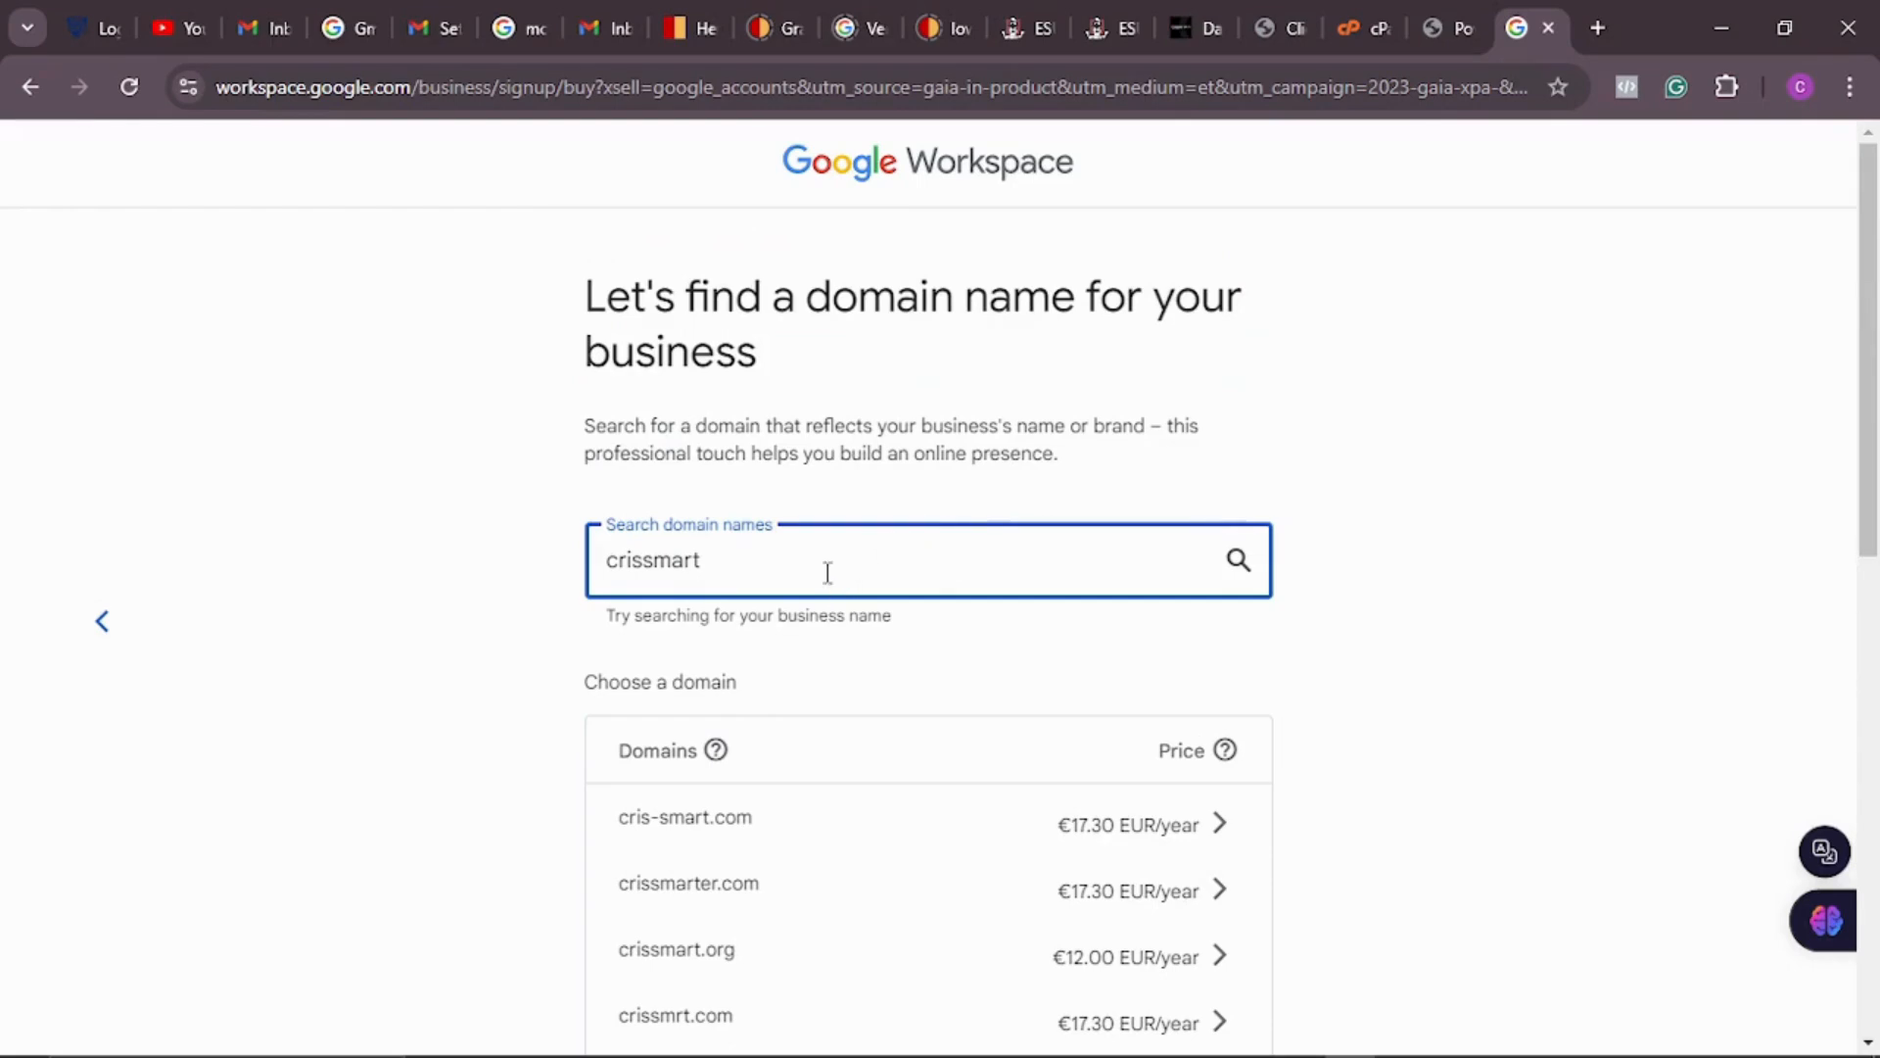
scroll(932, 571, down, 3)
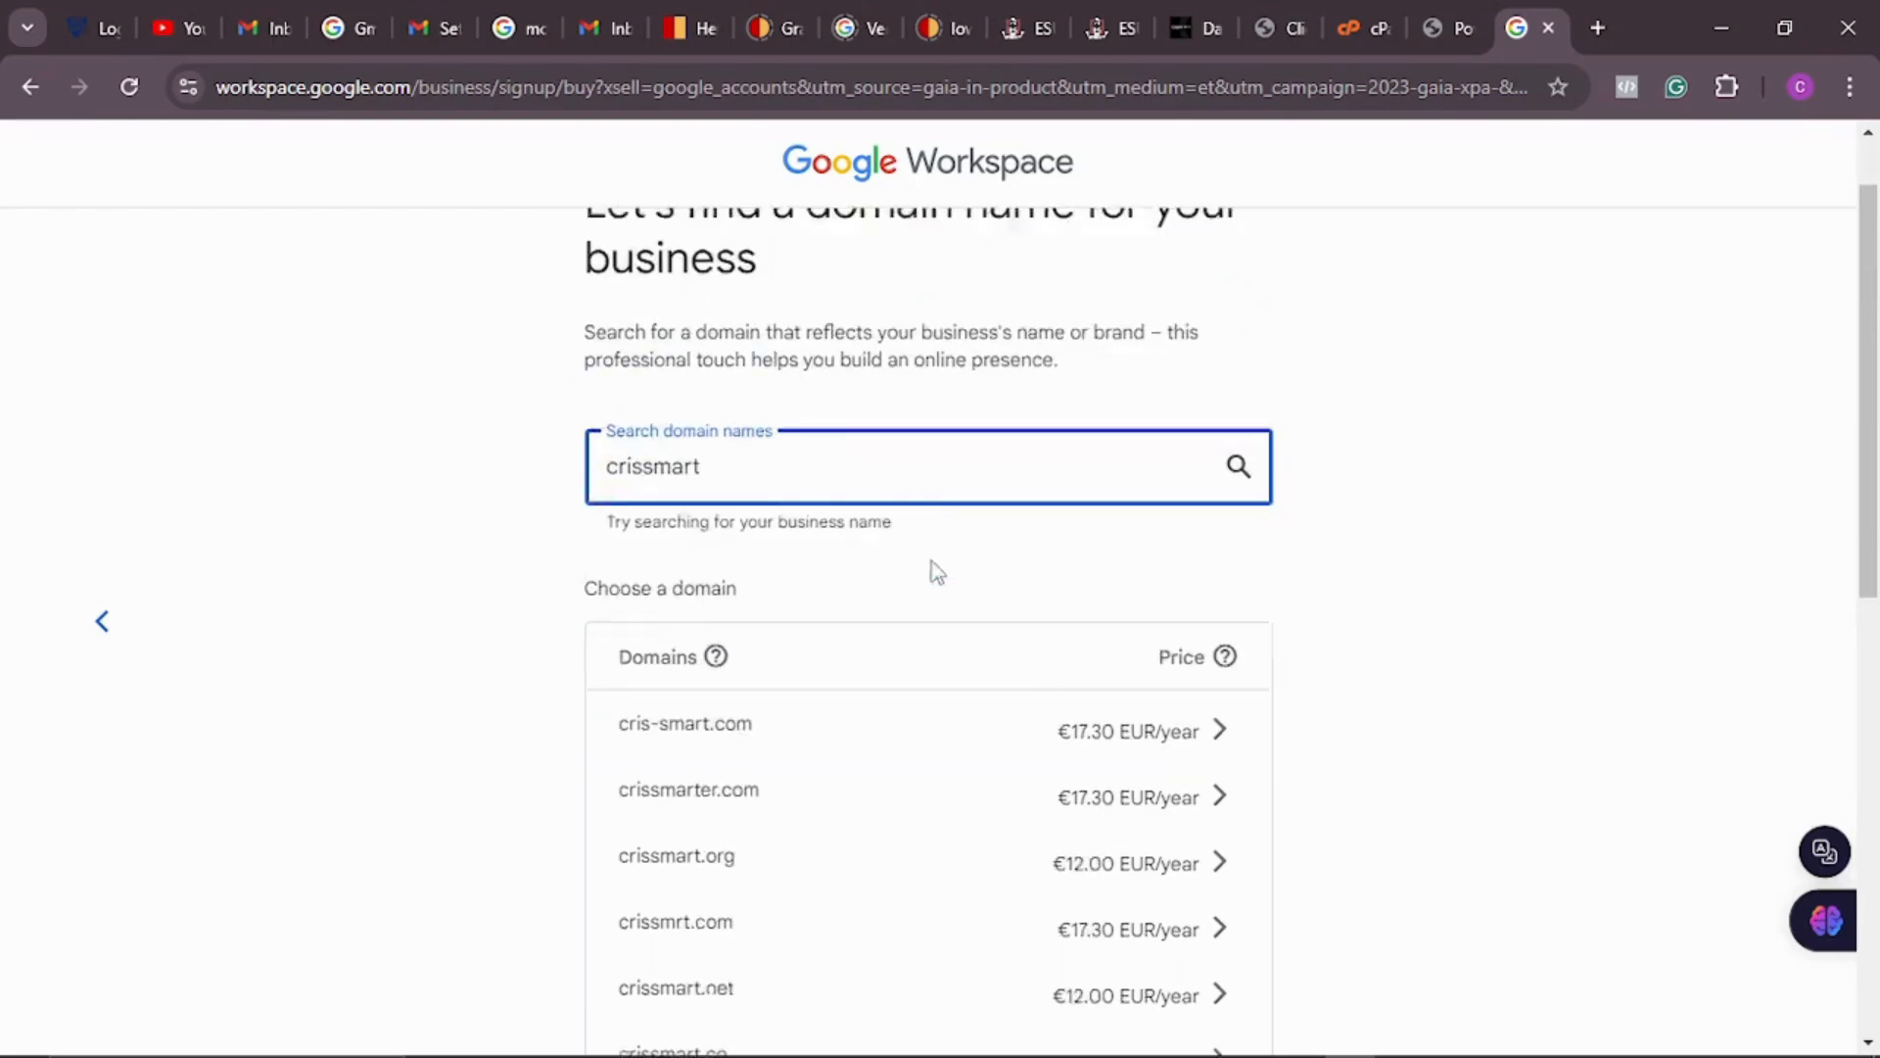
scroll(1025, 490, up, 3)
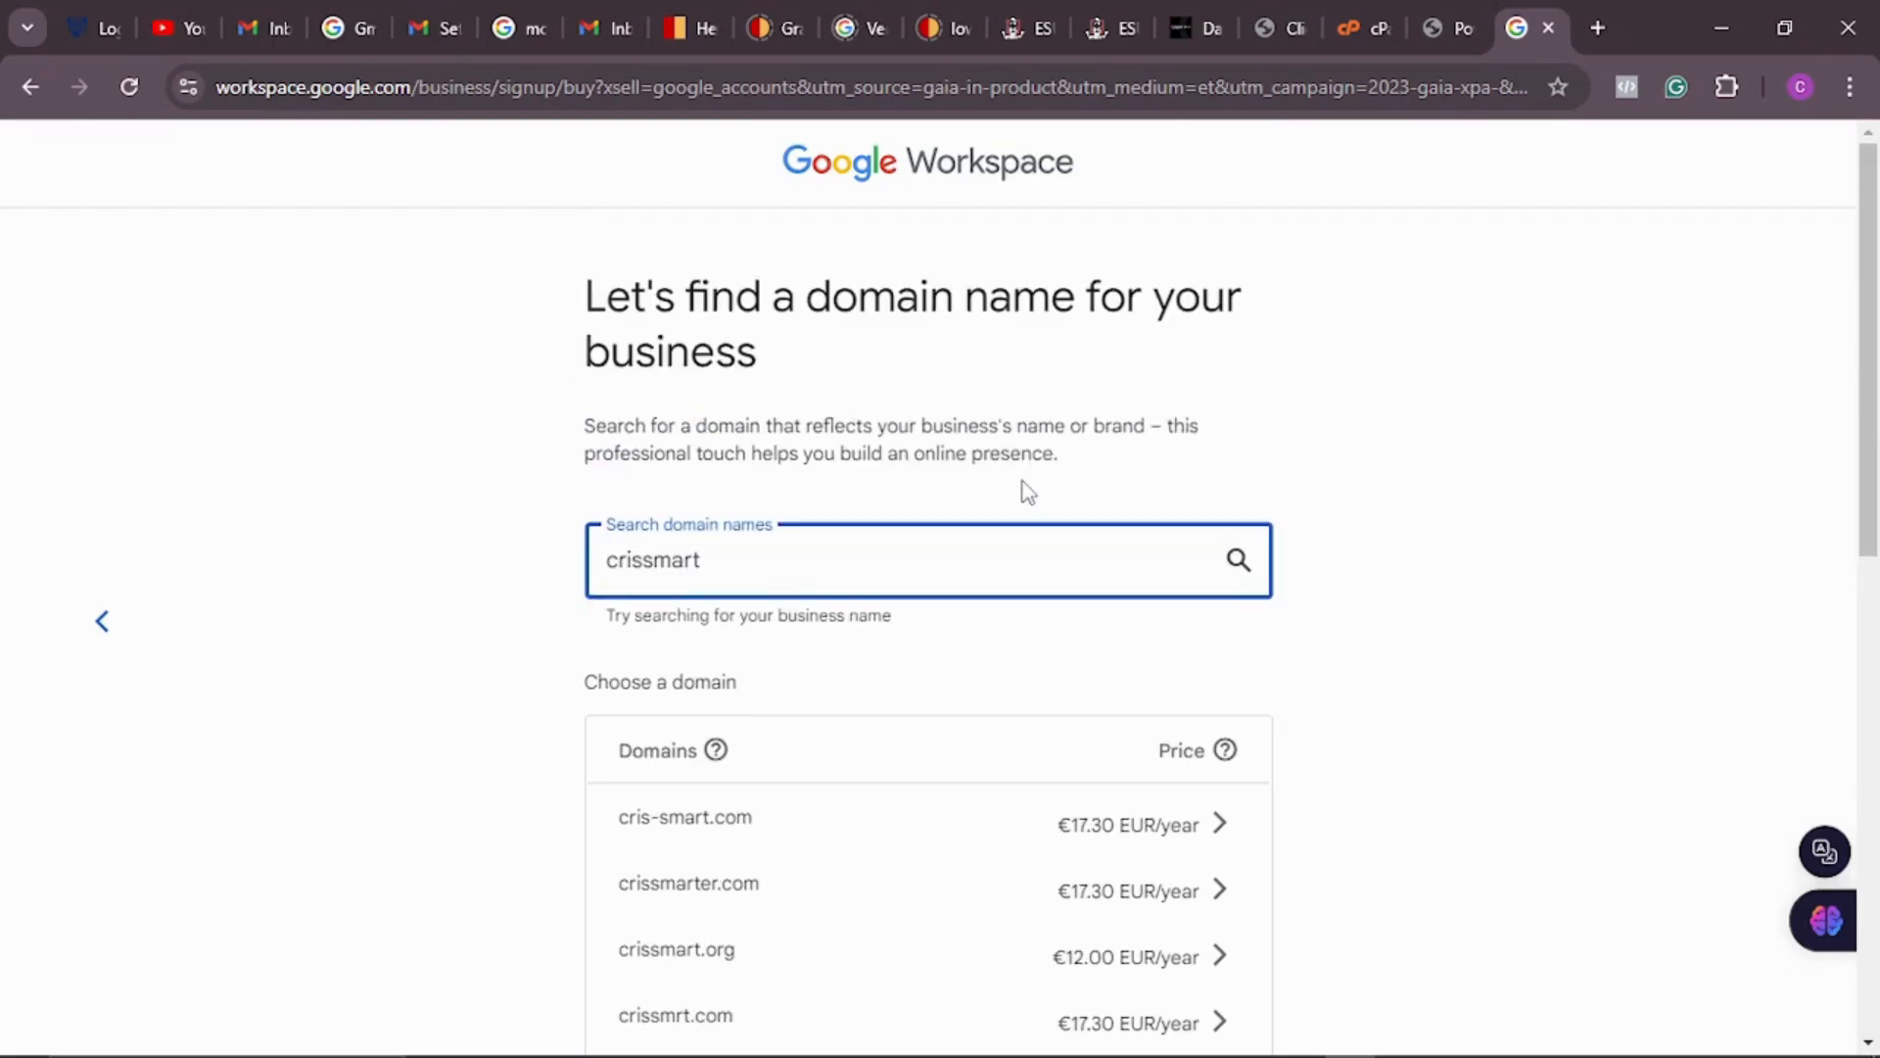
click(116, 623)
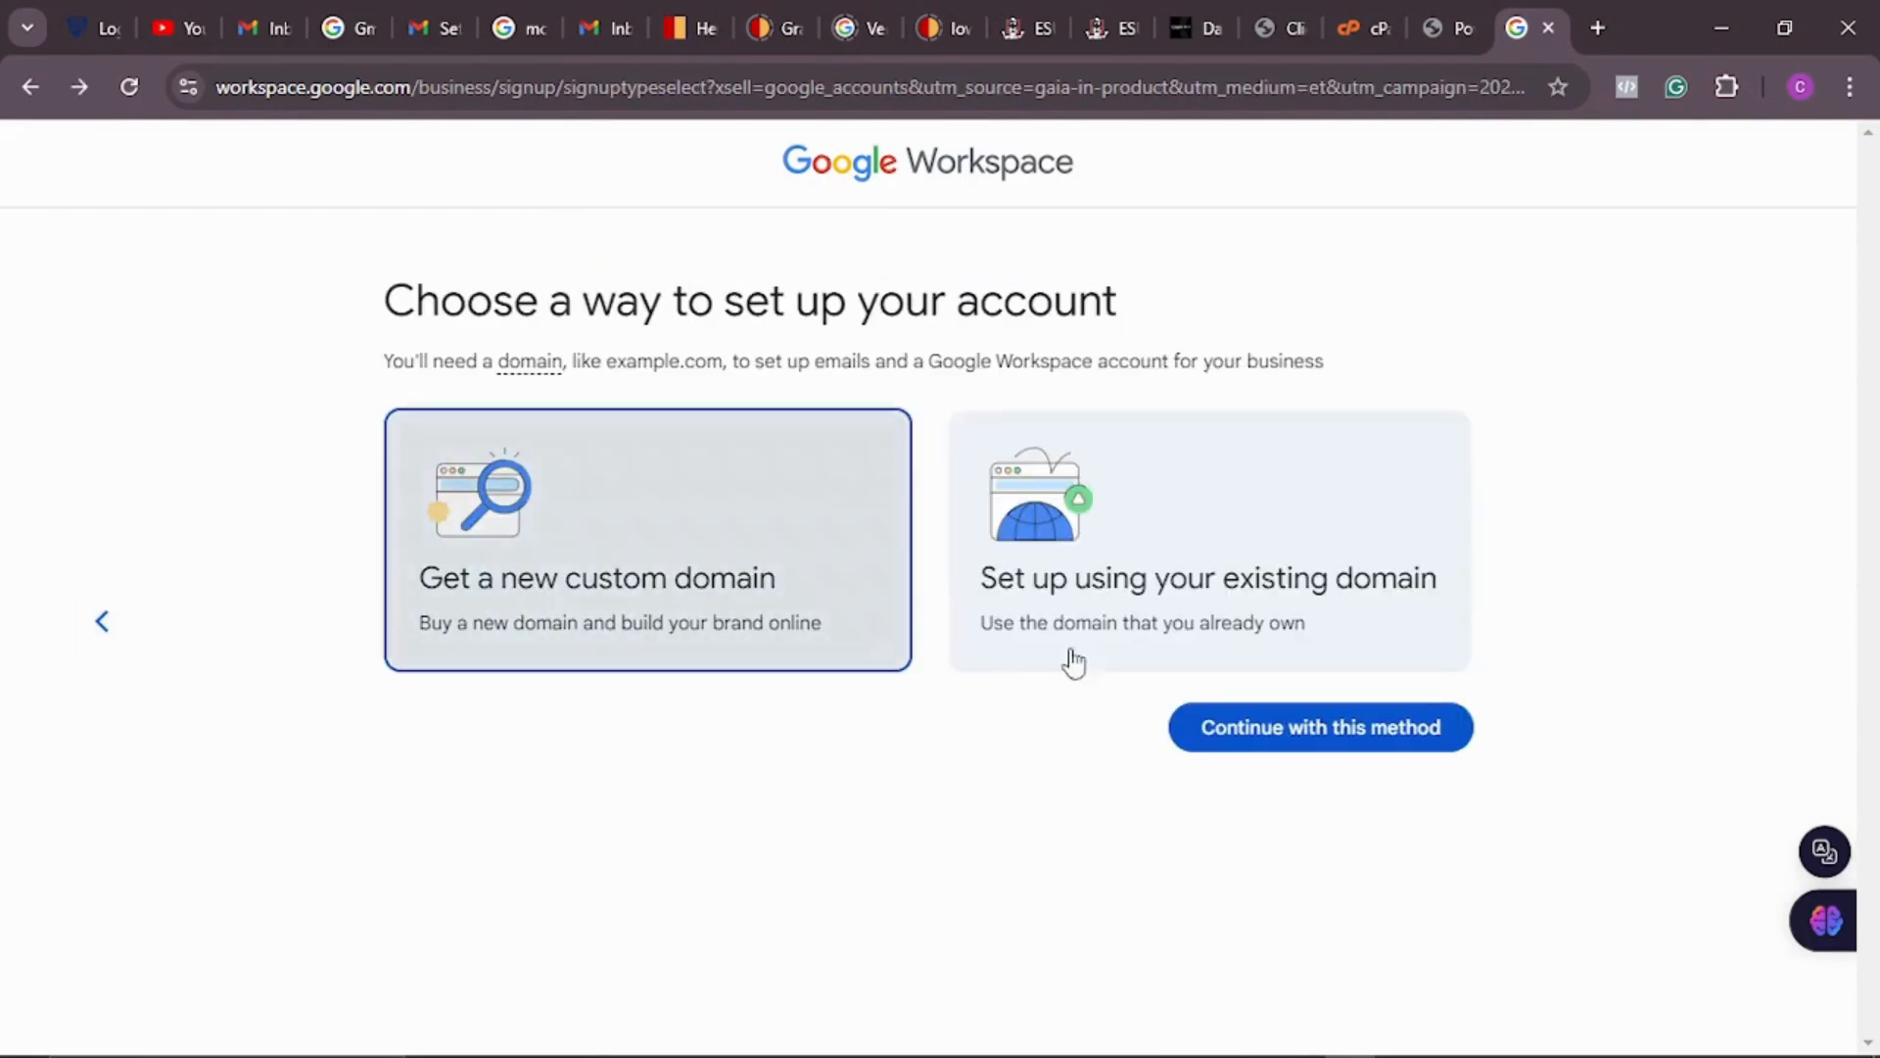
Step: Choose to set up with the existing domain and confirm crissmart.ng as the business domain
click(1322, 566)
click(1332, 737)
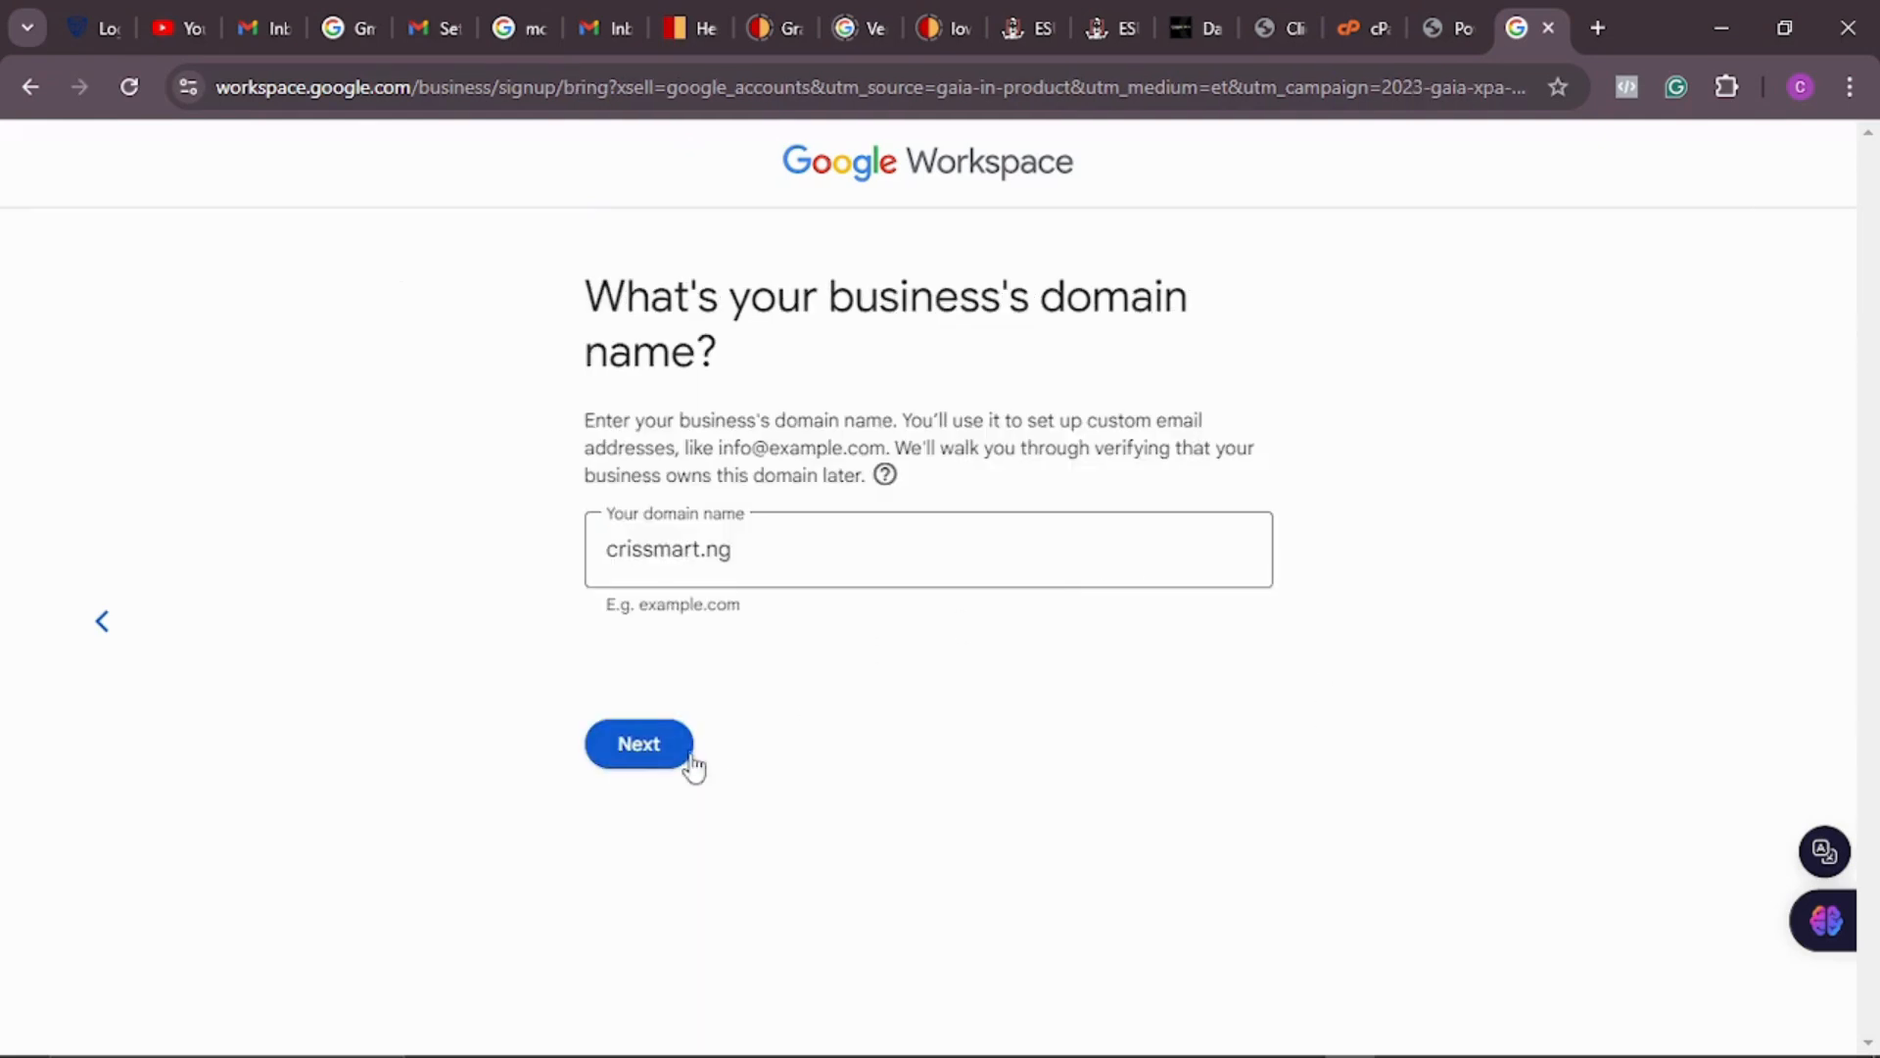
click(632, 754)
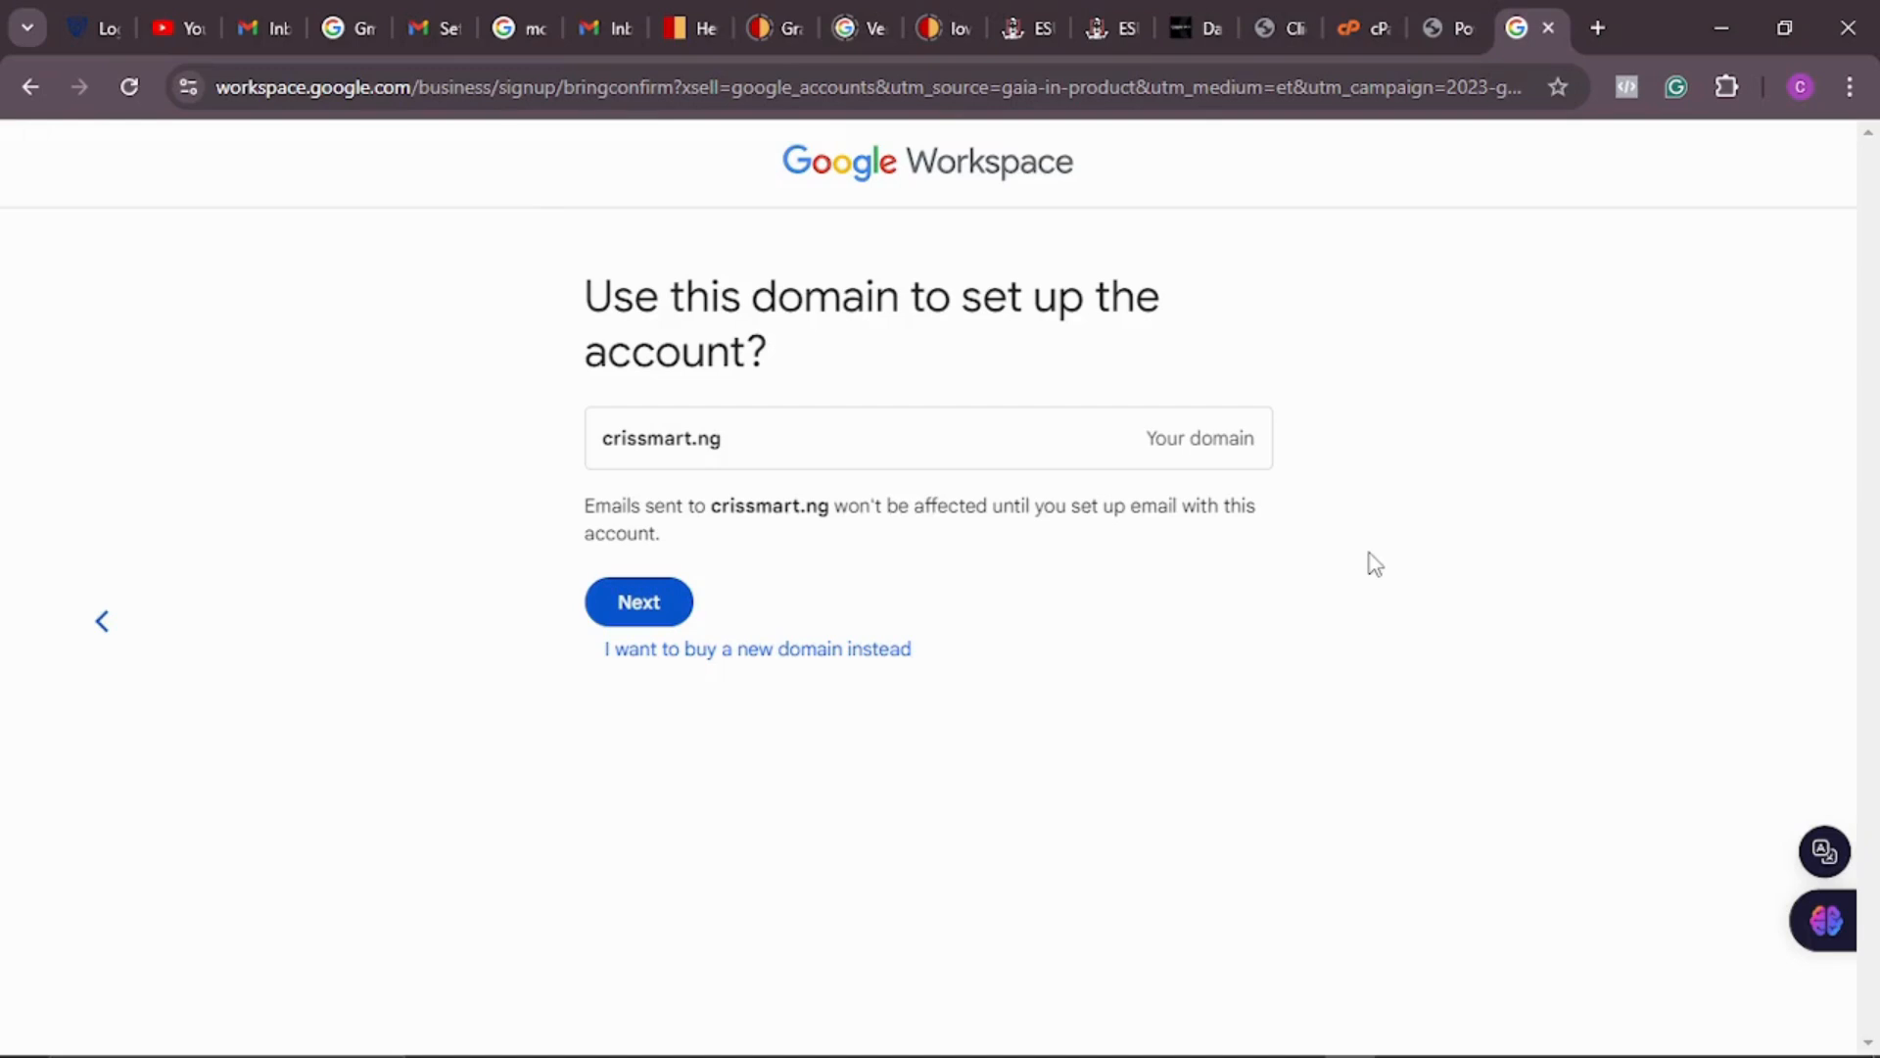
click(656, 603)
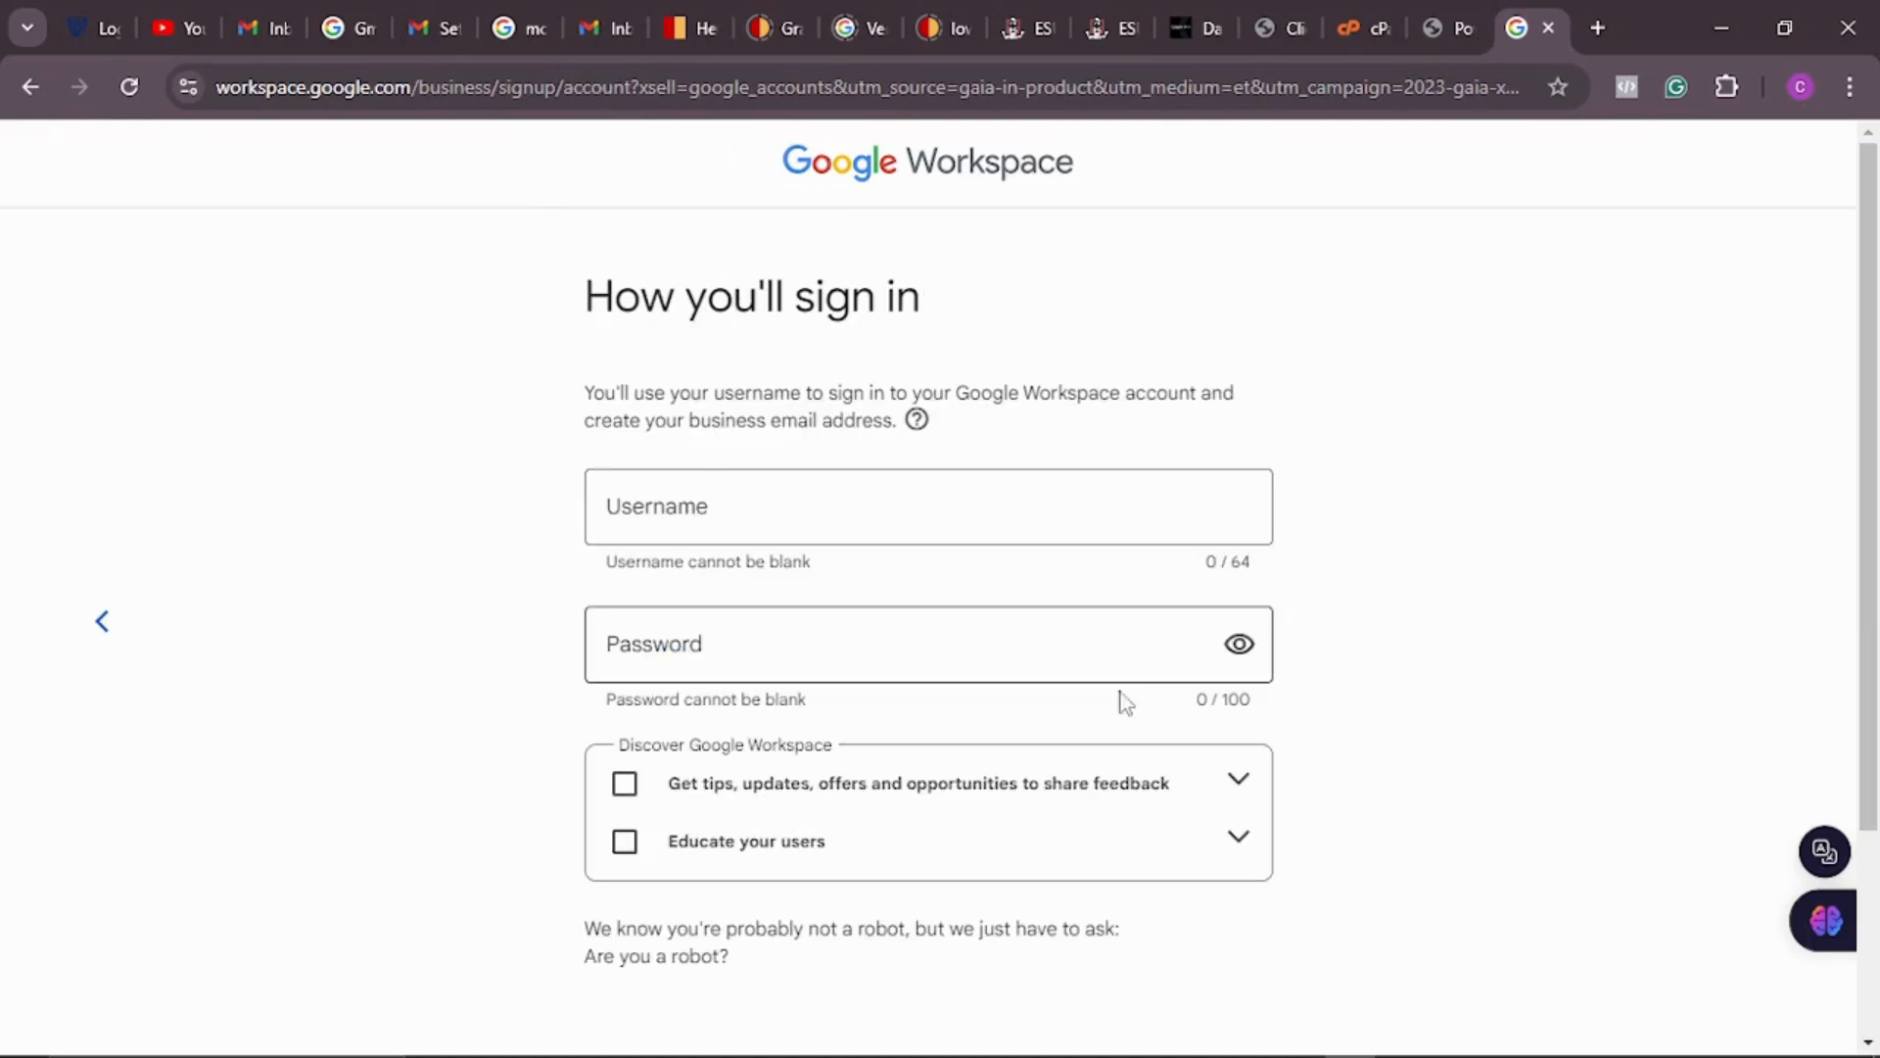
scroll(982, 844, down, 3)
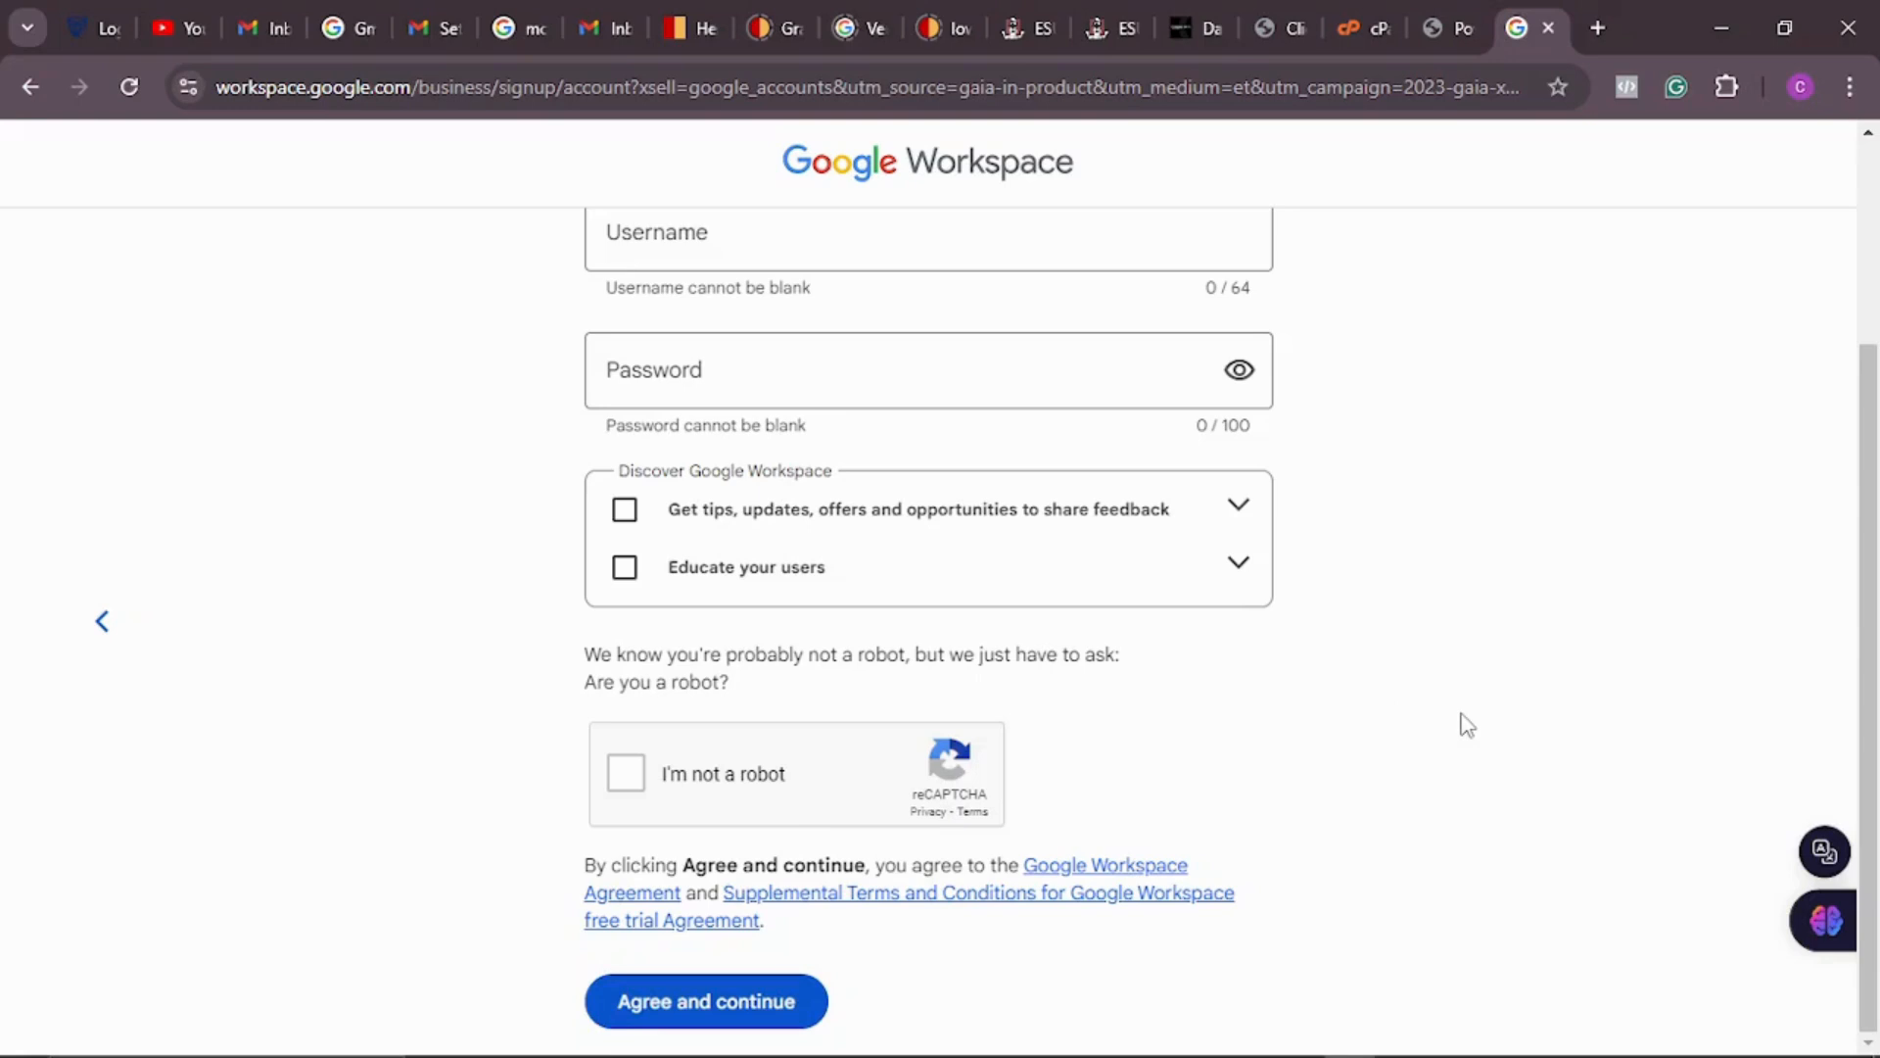
scroll(1466, 724, up, 3)
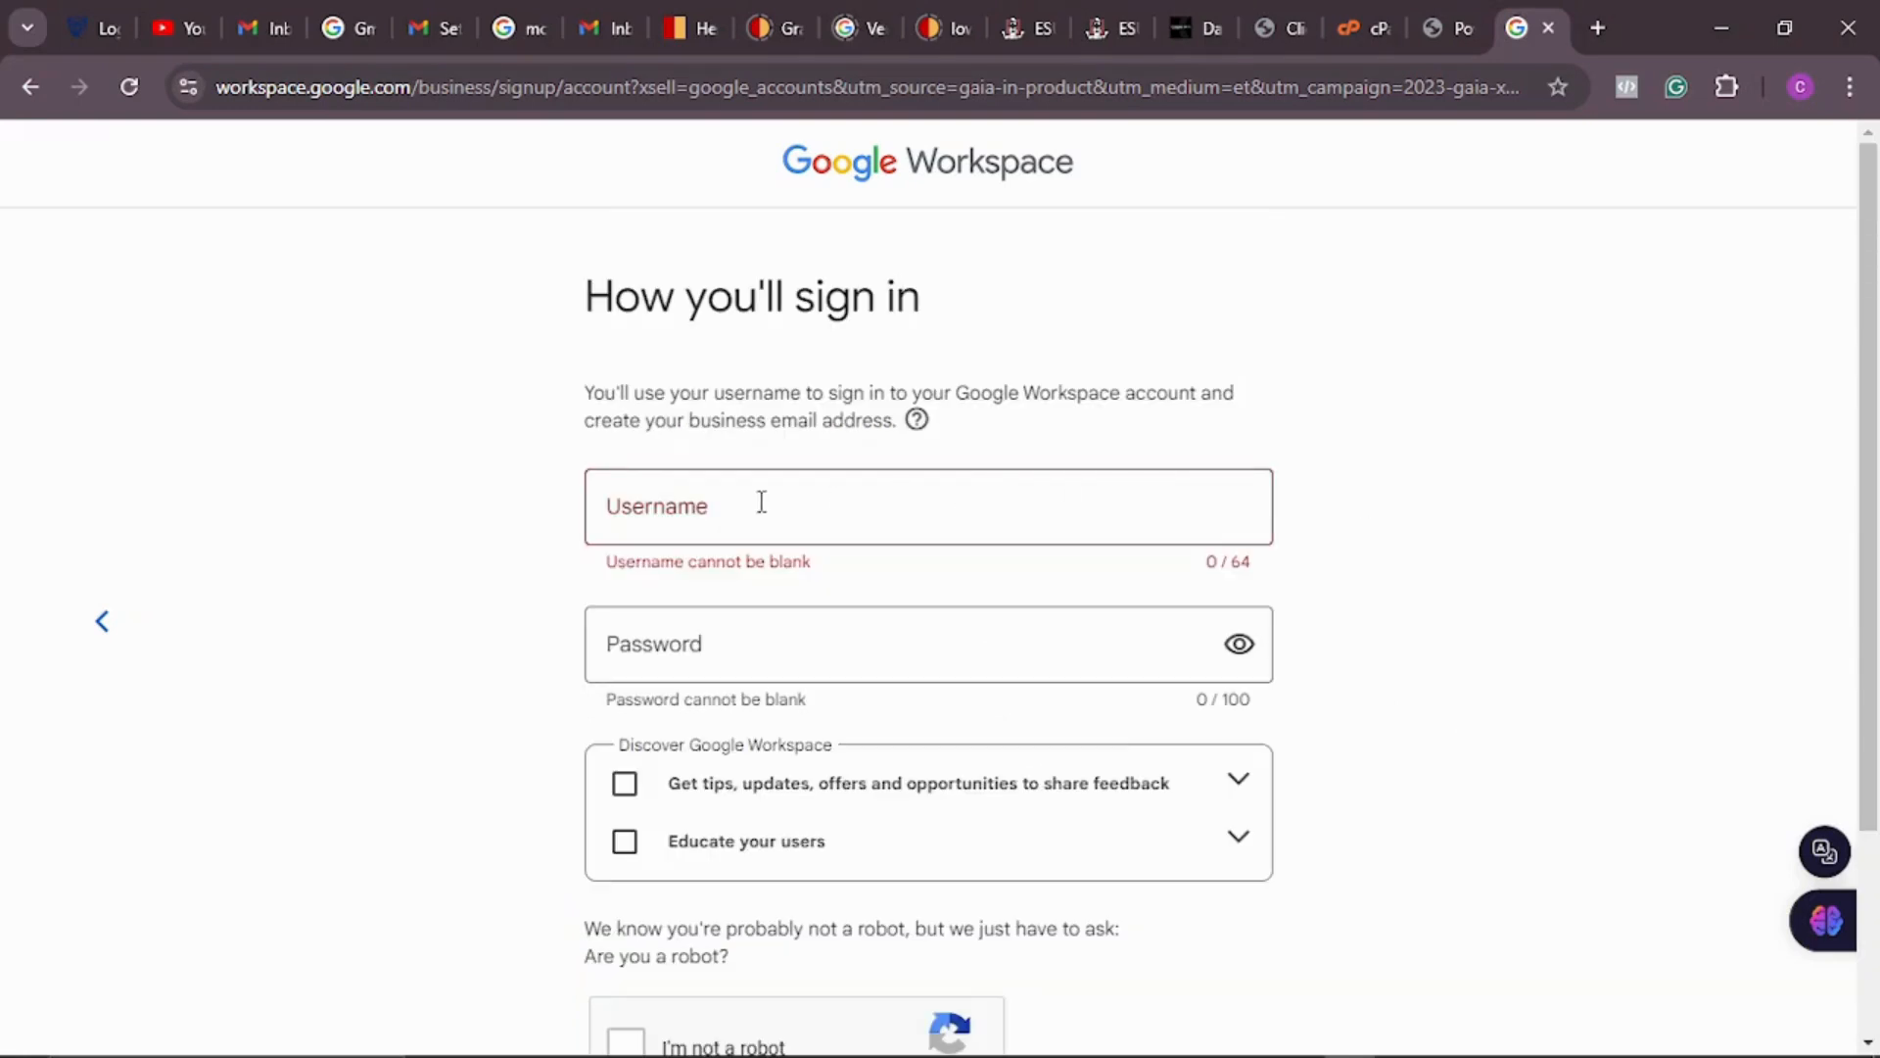
Step: Enter the sign-in username at crissmart.ng, replacing the first attempt with a new name
click(690, 501)
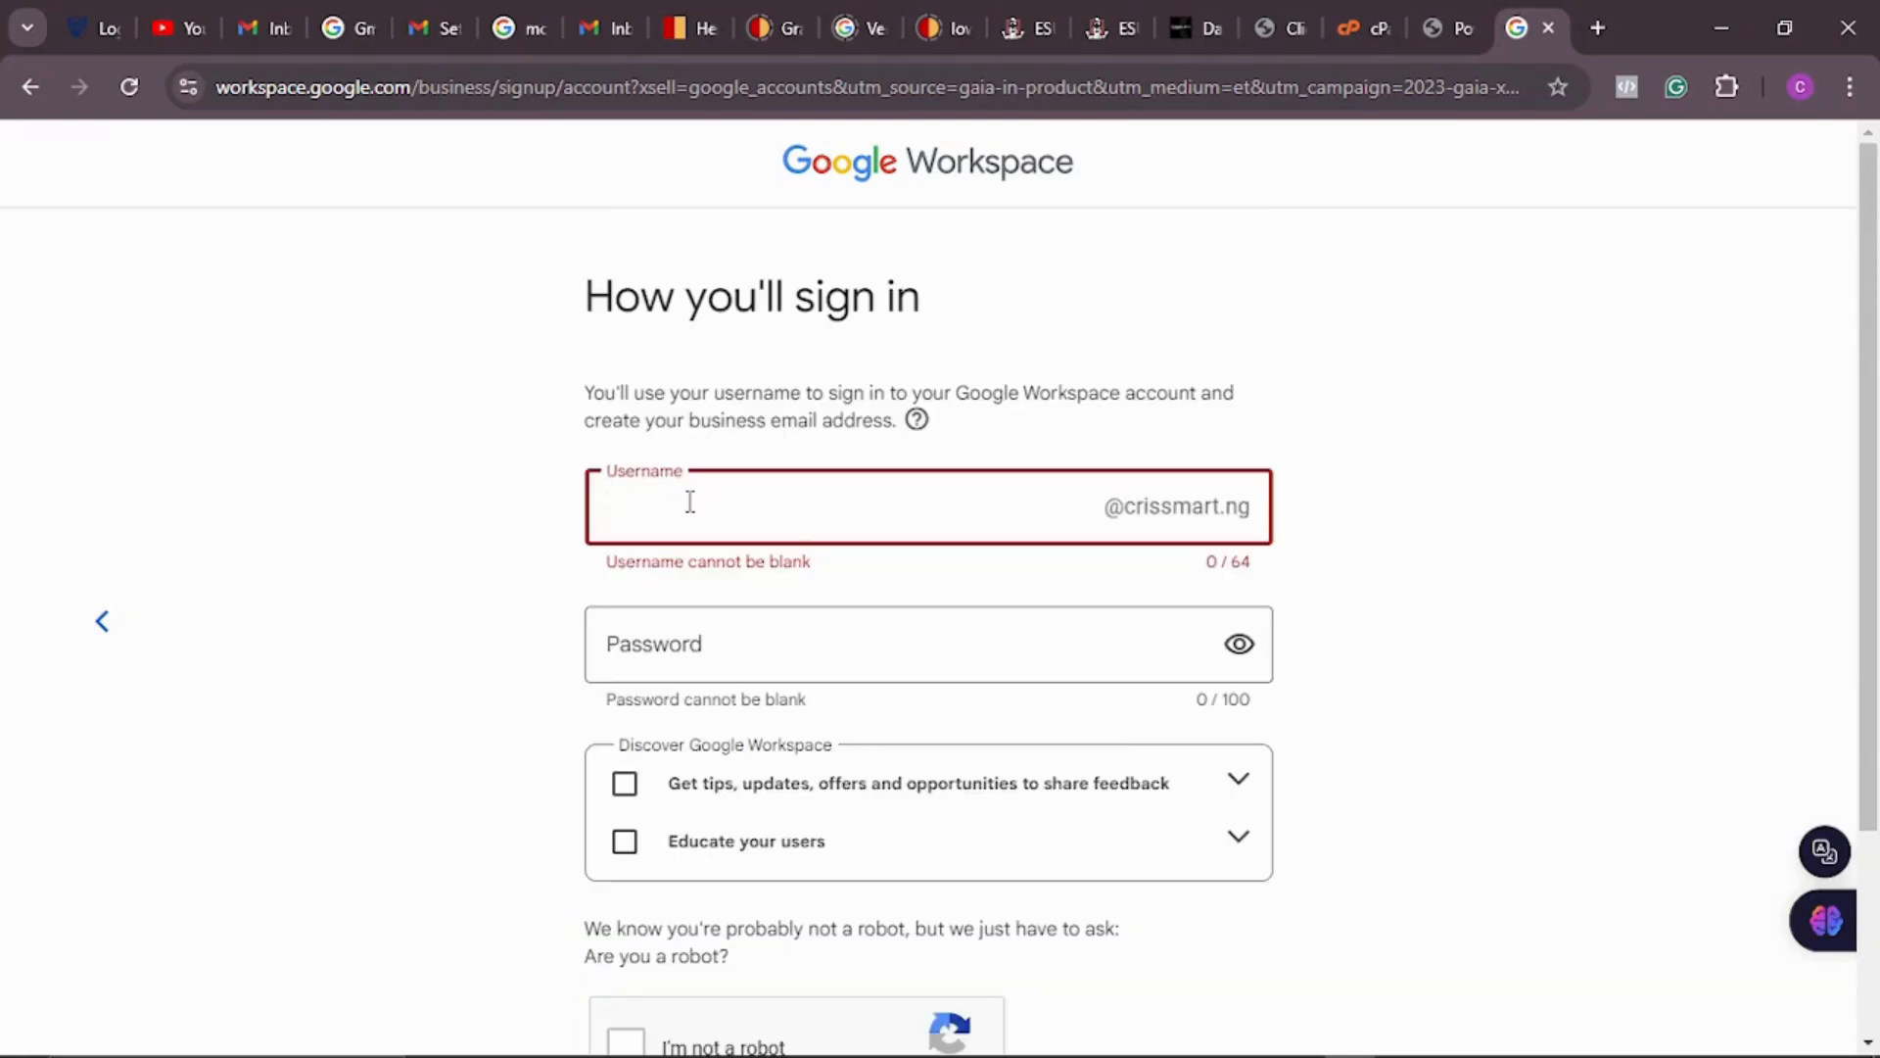
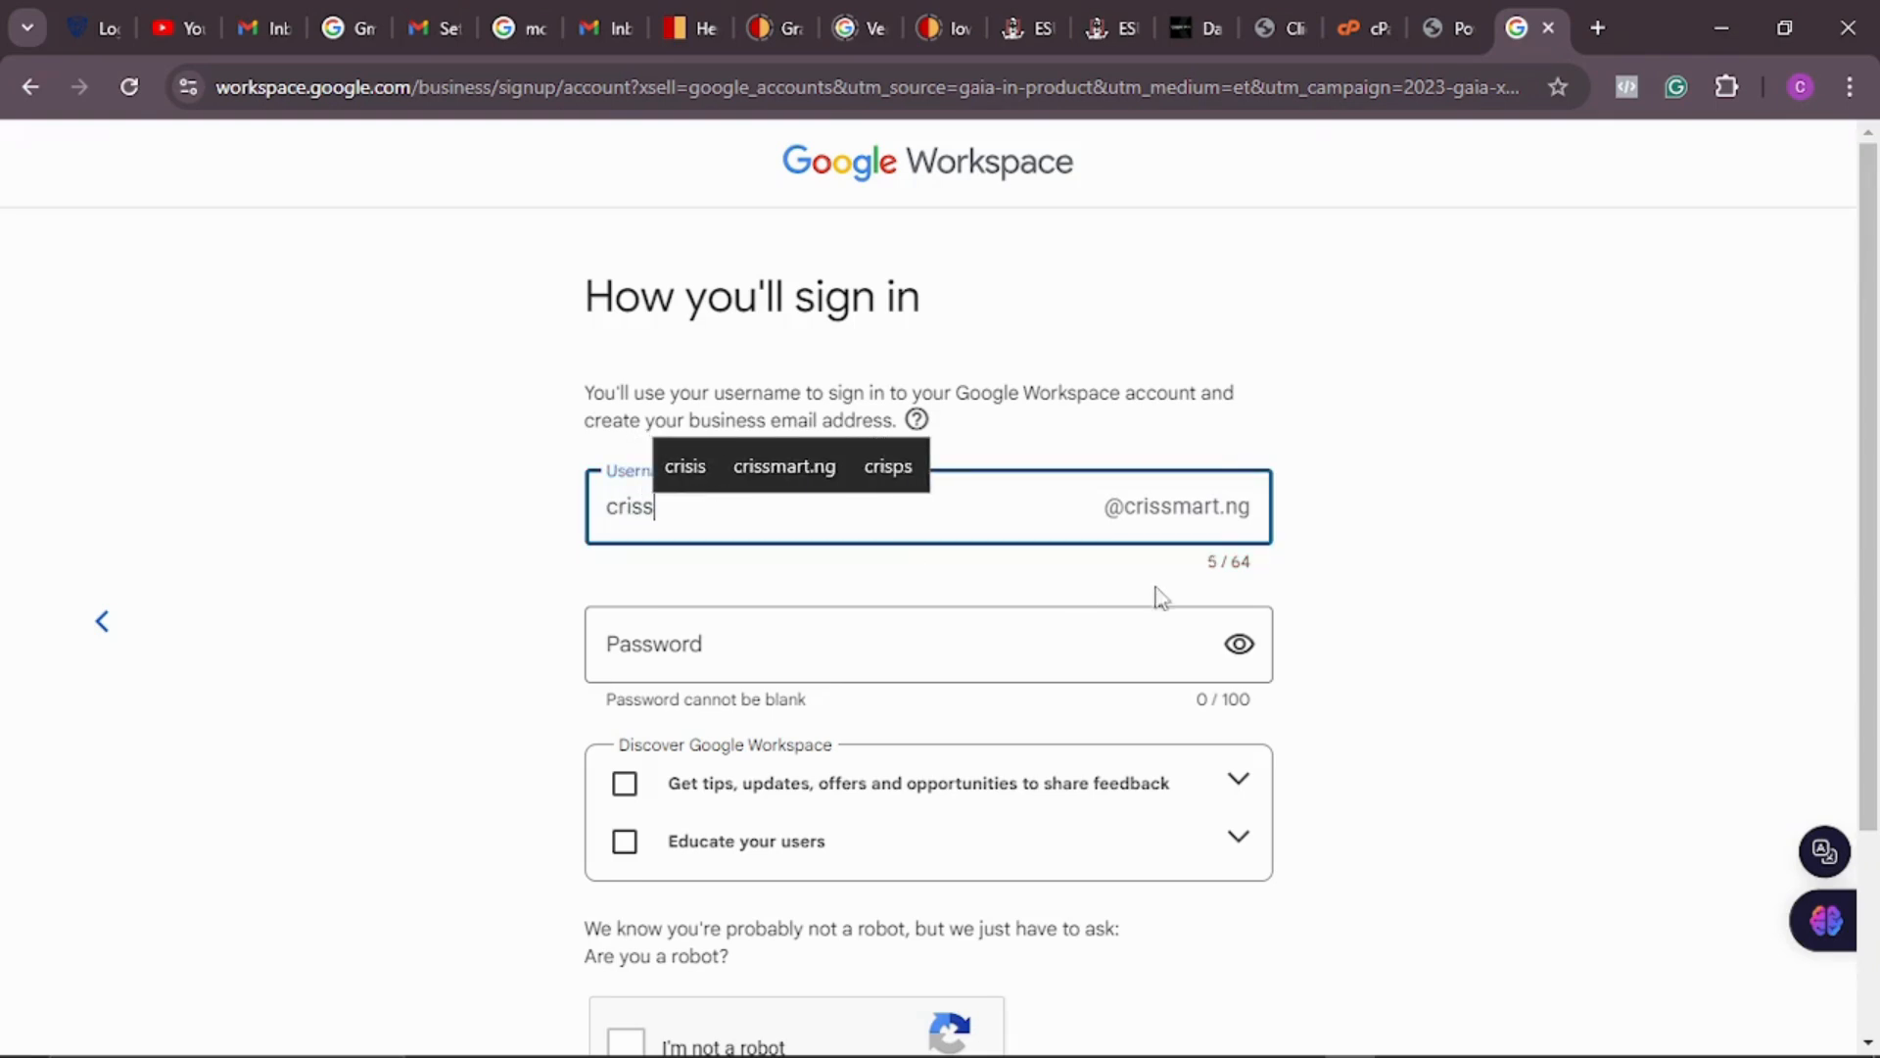
click(1473, 443)
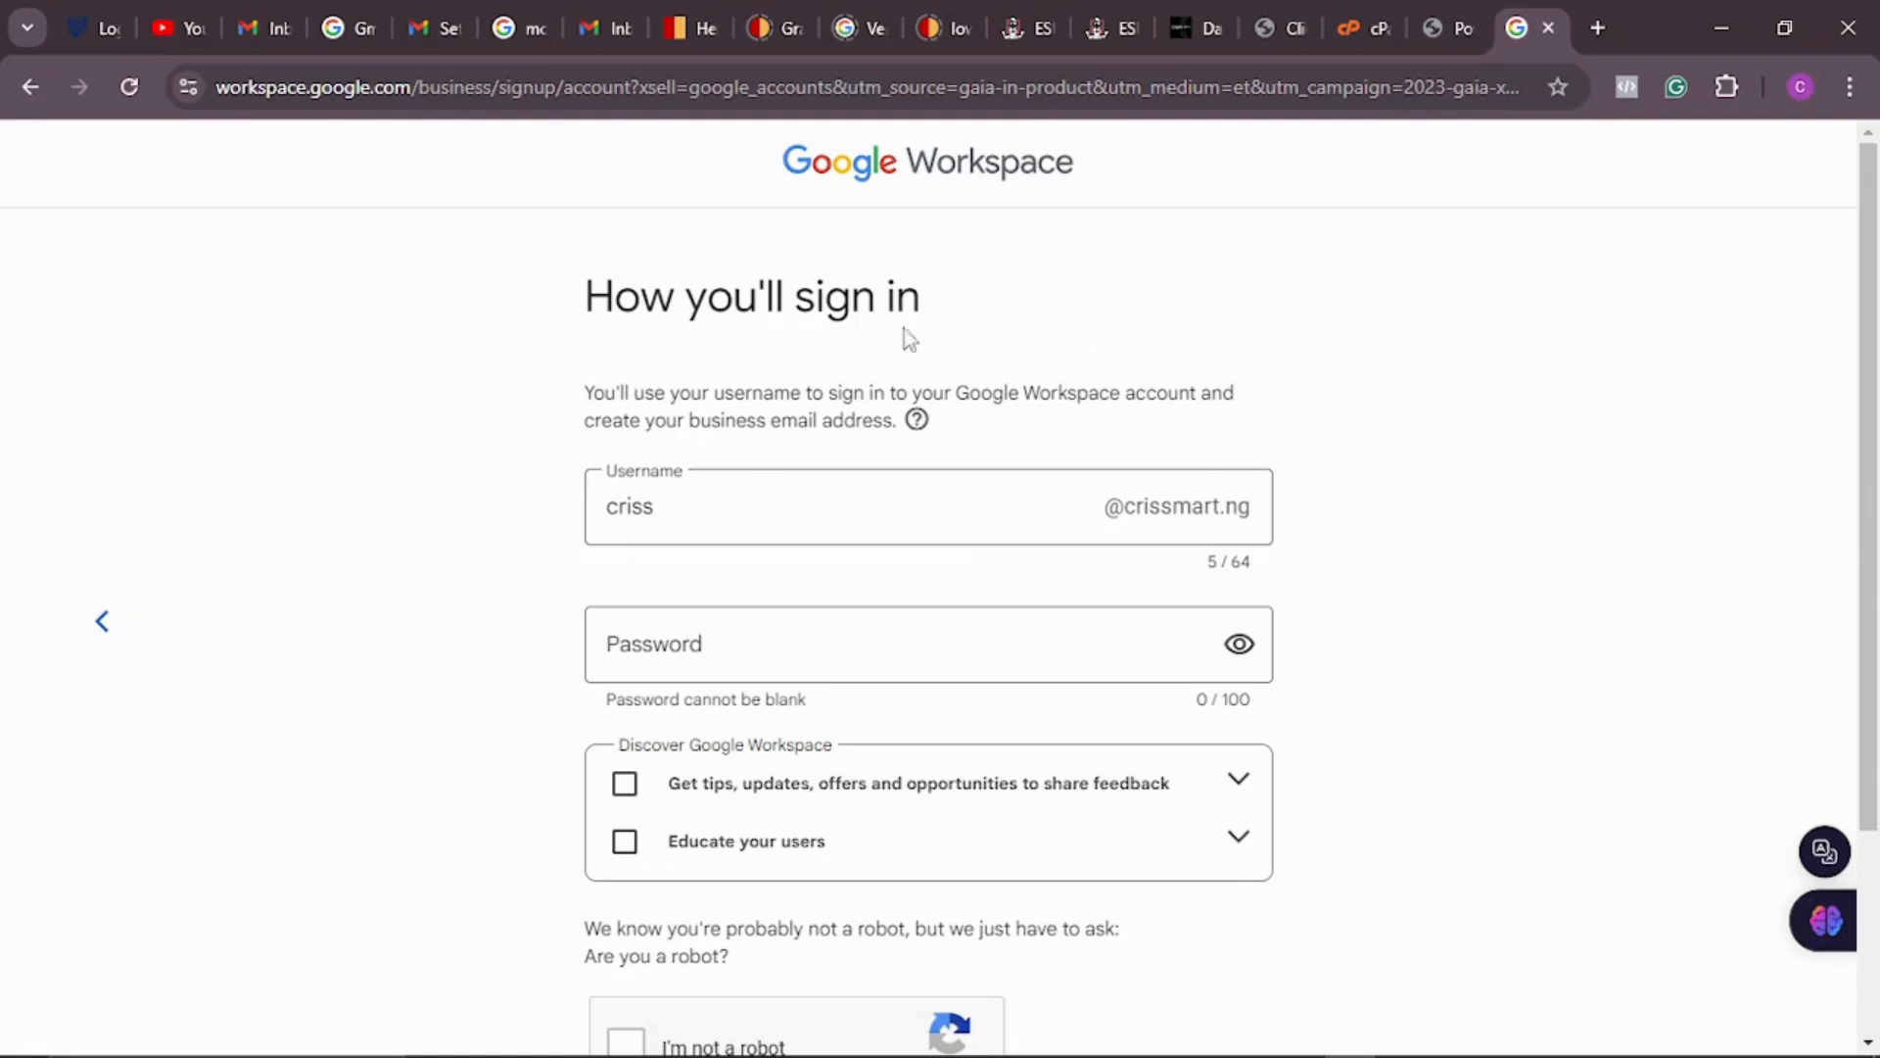
drag(658, 510, 586, 511)
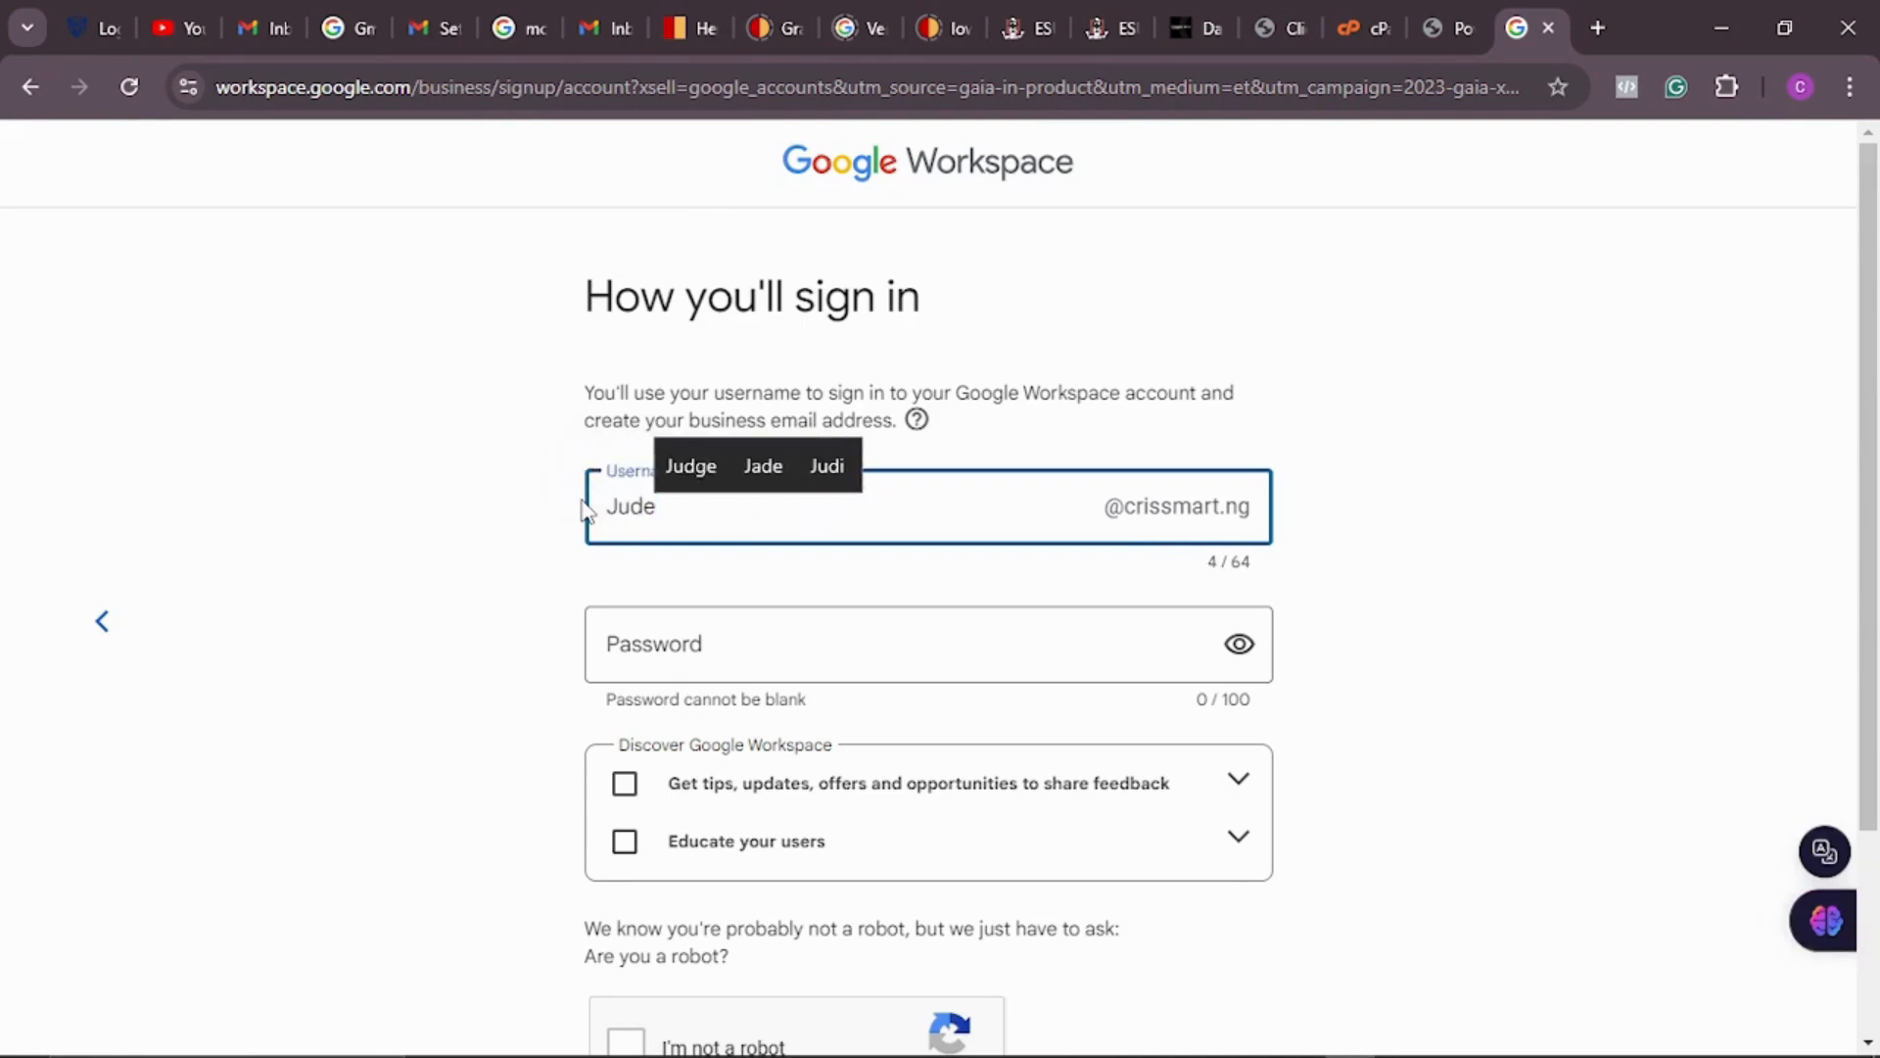
click(1611, 464)
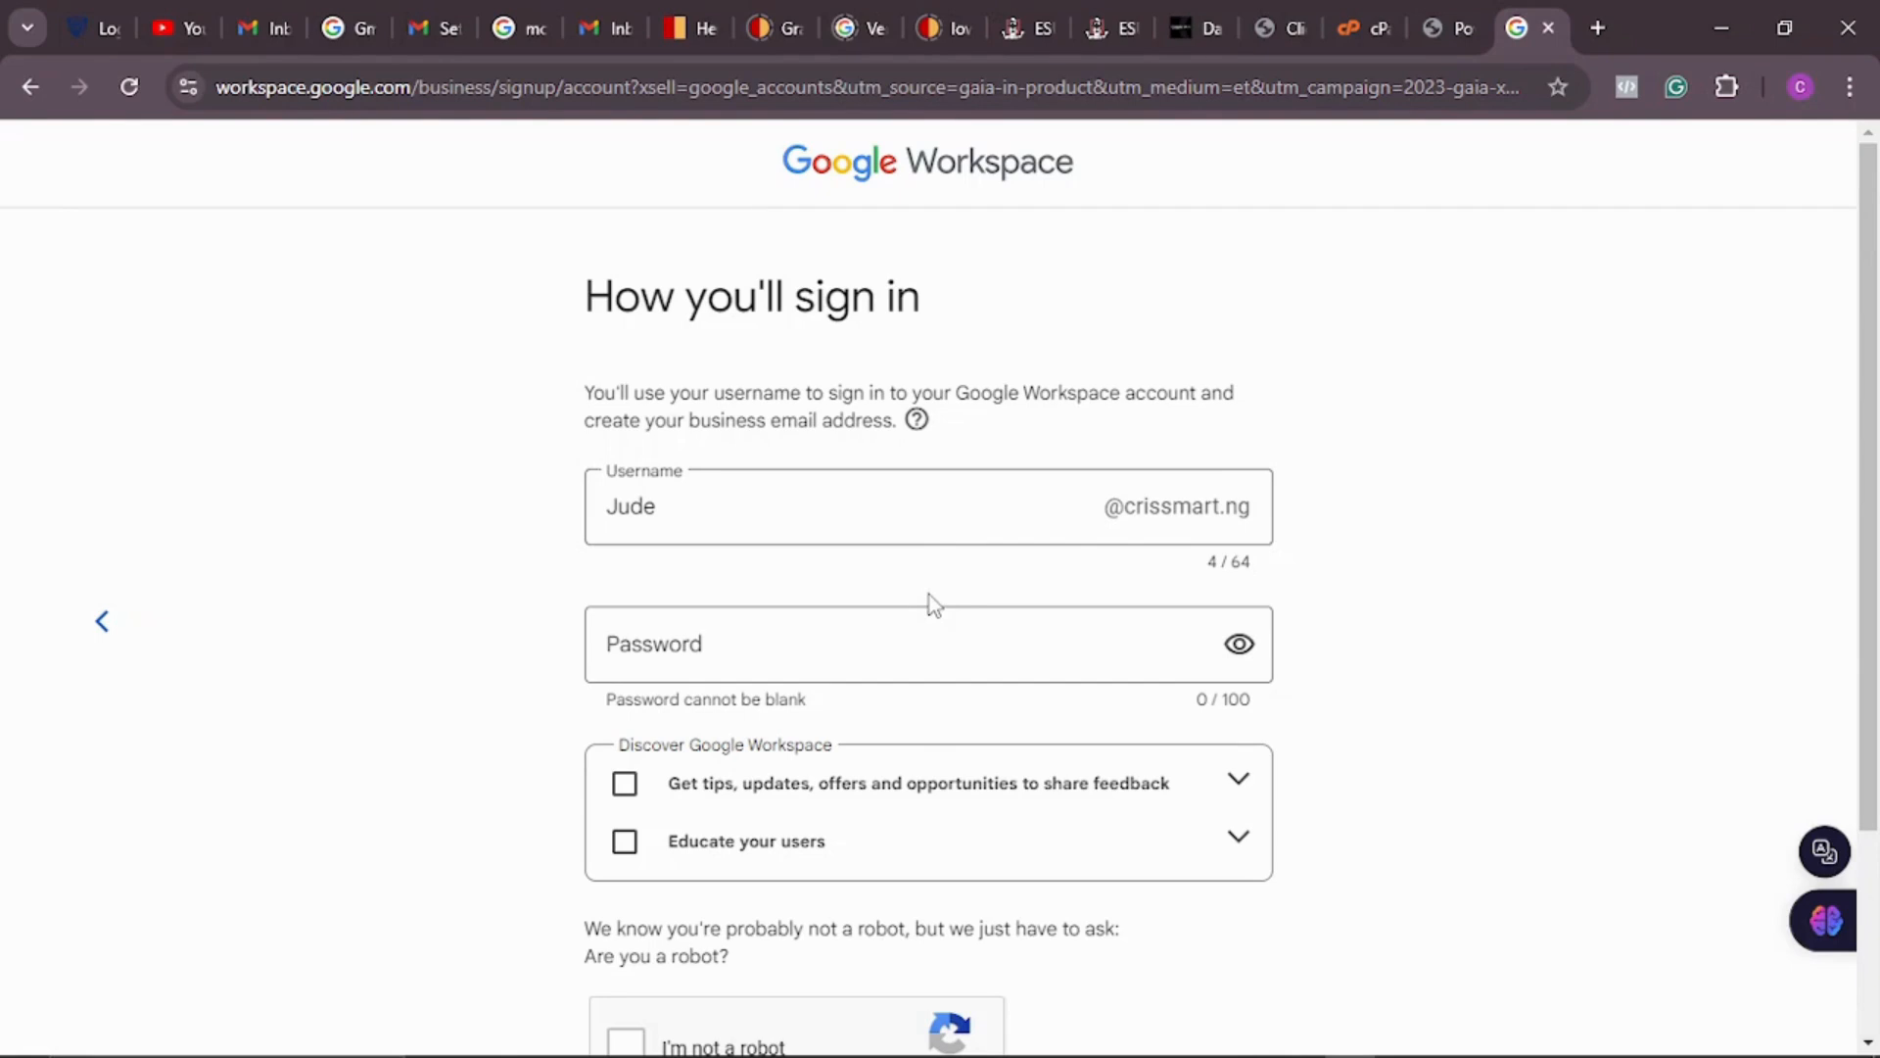
Step: Leave the password blank and pass the reCAPTCHA 'I'm not a robot' check
click(848, 643)
scroll(964, 647, down, 2)
scroll(963, 647, down, 1)
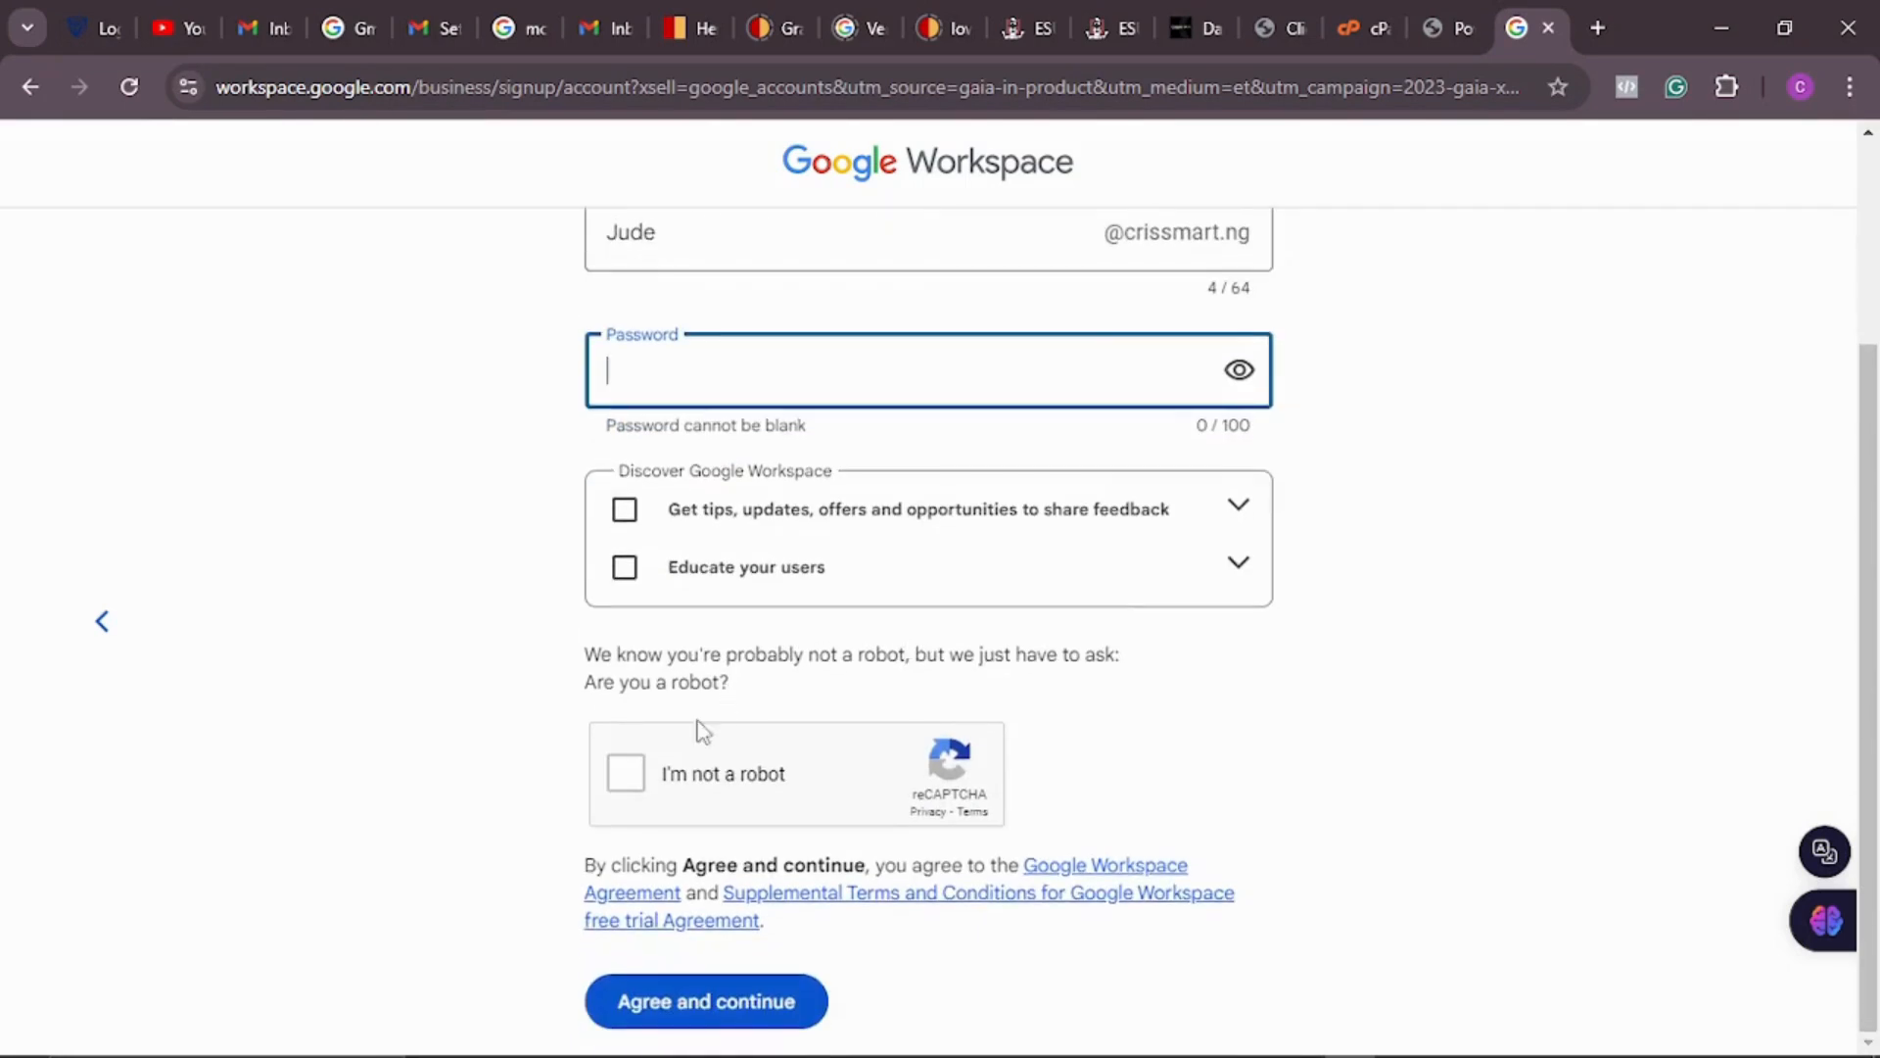
click(625, 772)
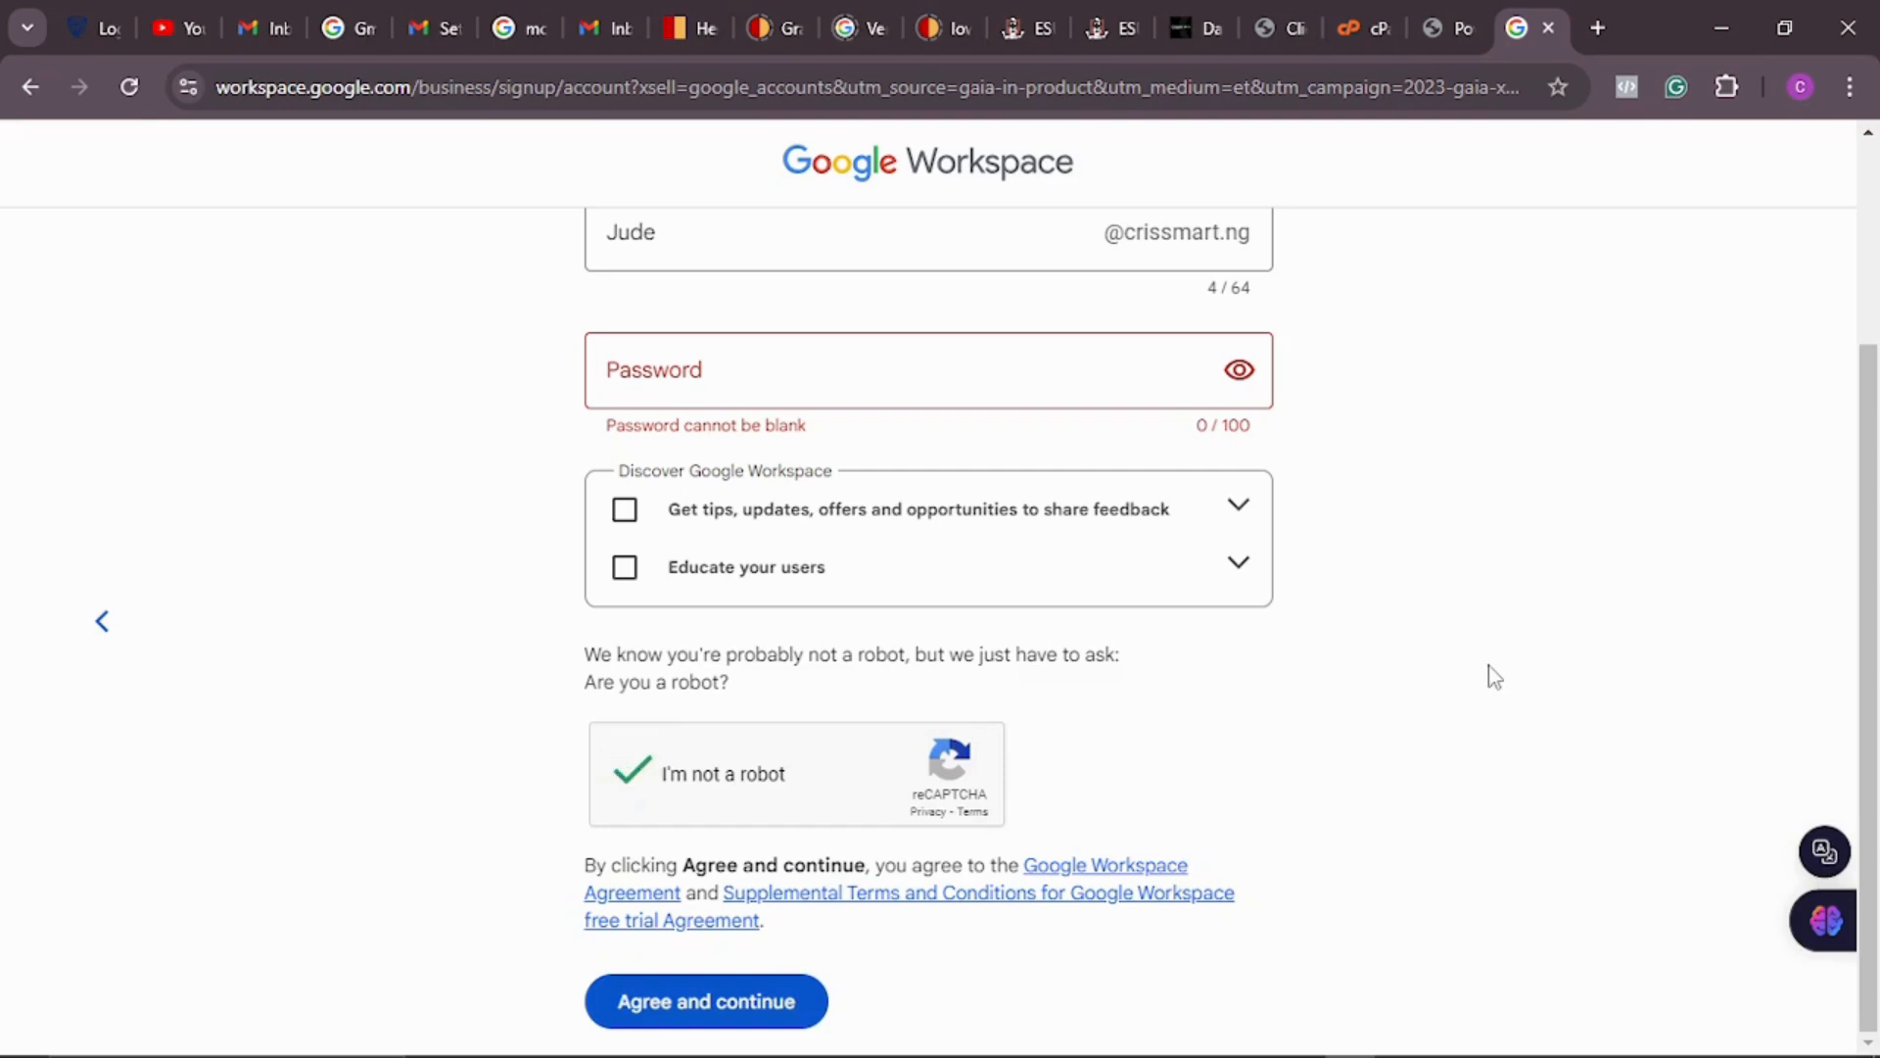
scroll(1489, 667, up, 3)
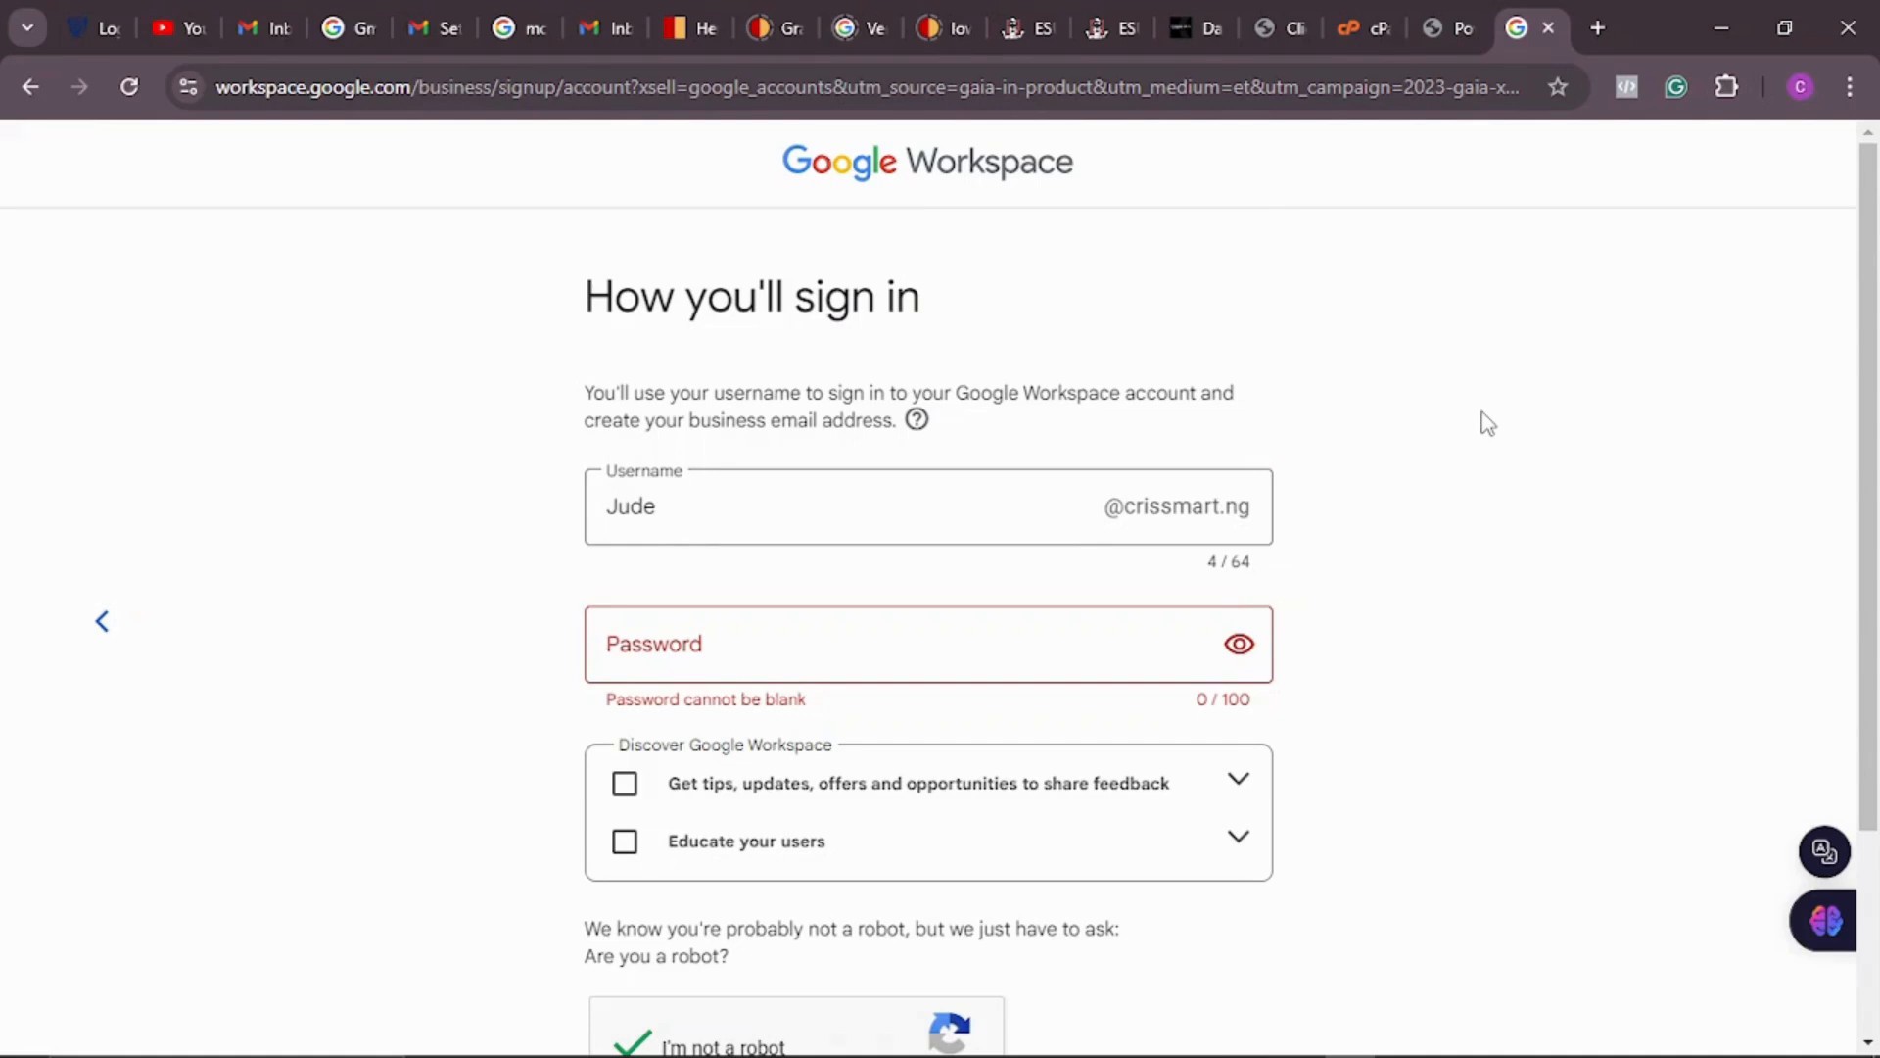
Step: From the SmartWeb client area tab, open cPanel's Email Accounts page for crissmart.ng
click(1190, 28)
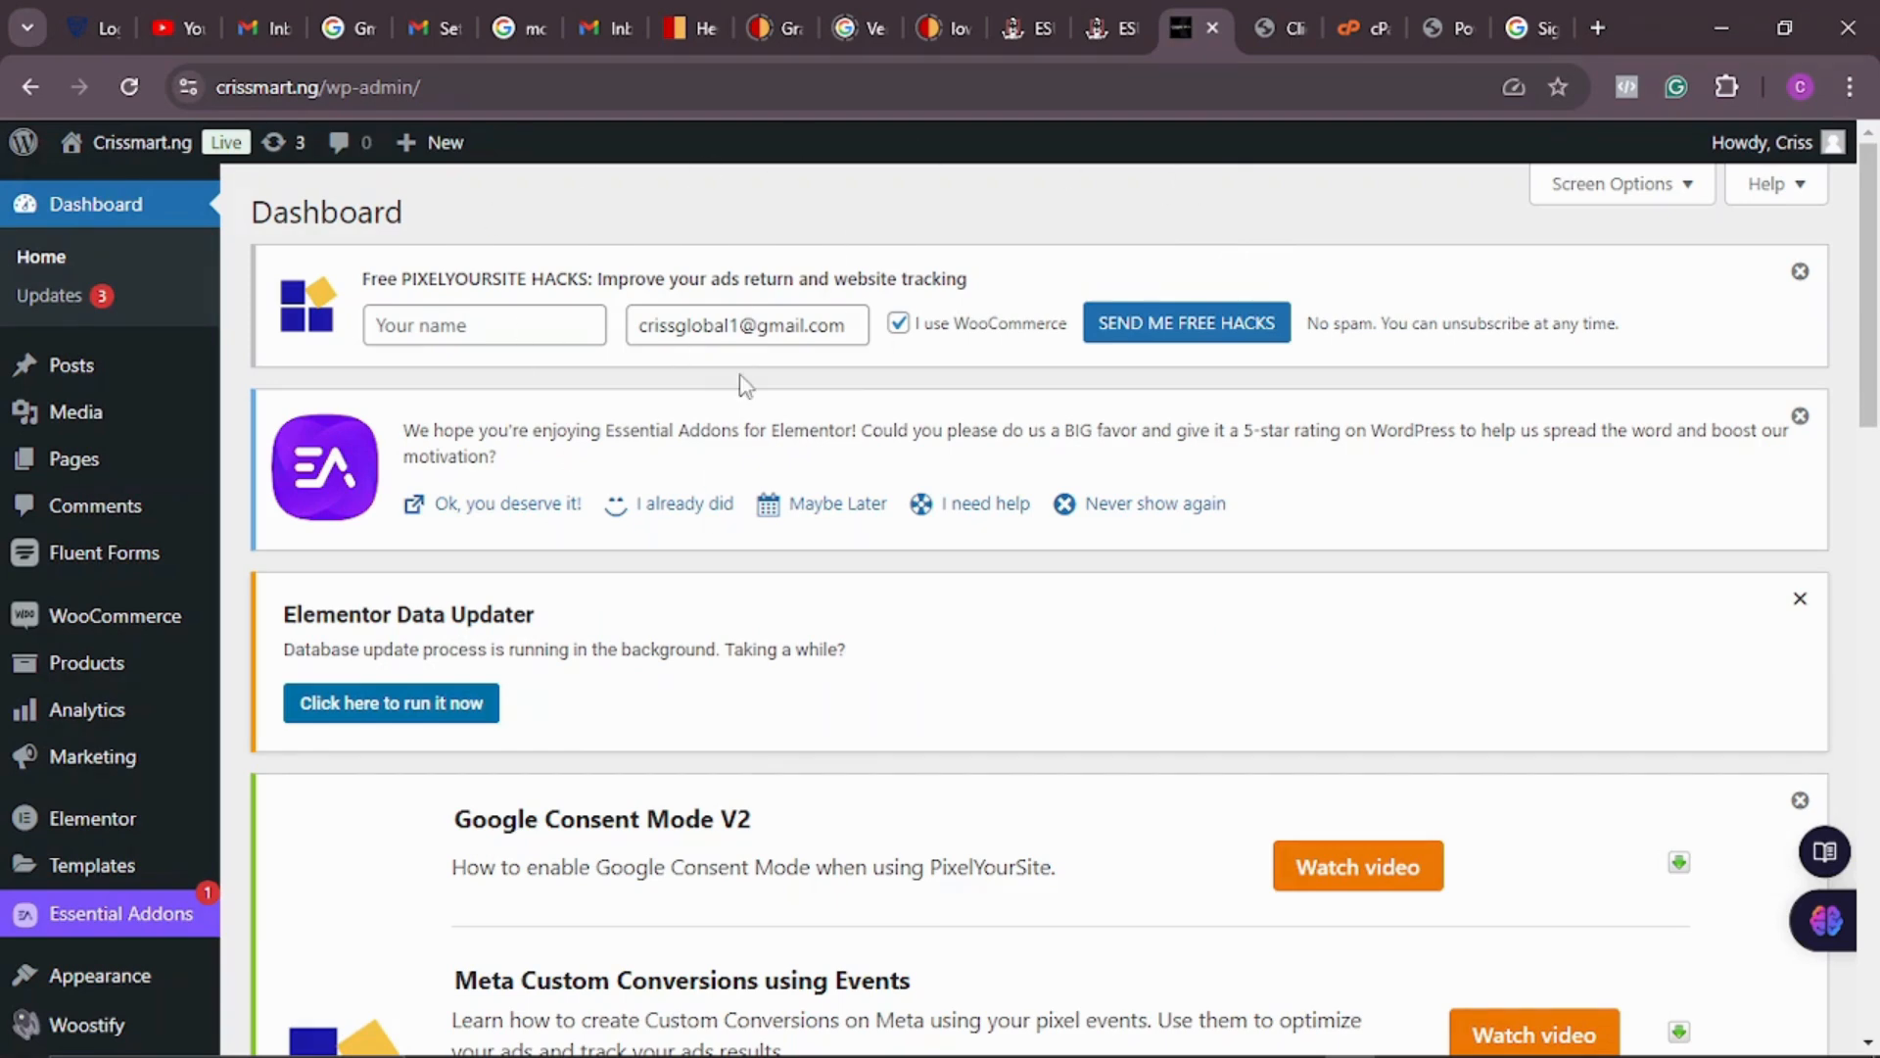
scroll(749, 392, down, 9)
scroll(783, 402, up, 1)
scroll(795, 410, up, 10)
click(1293, 30)
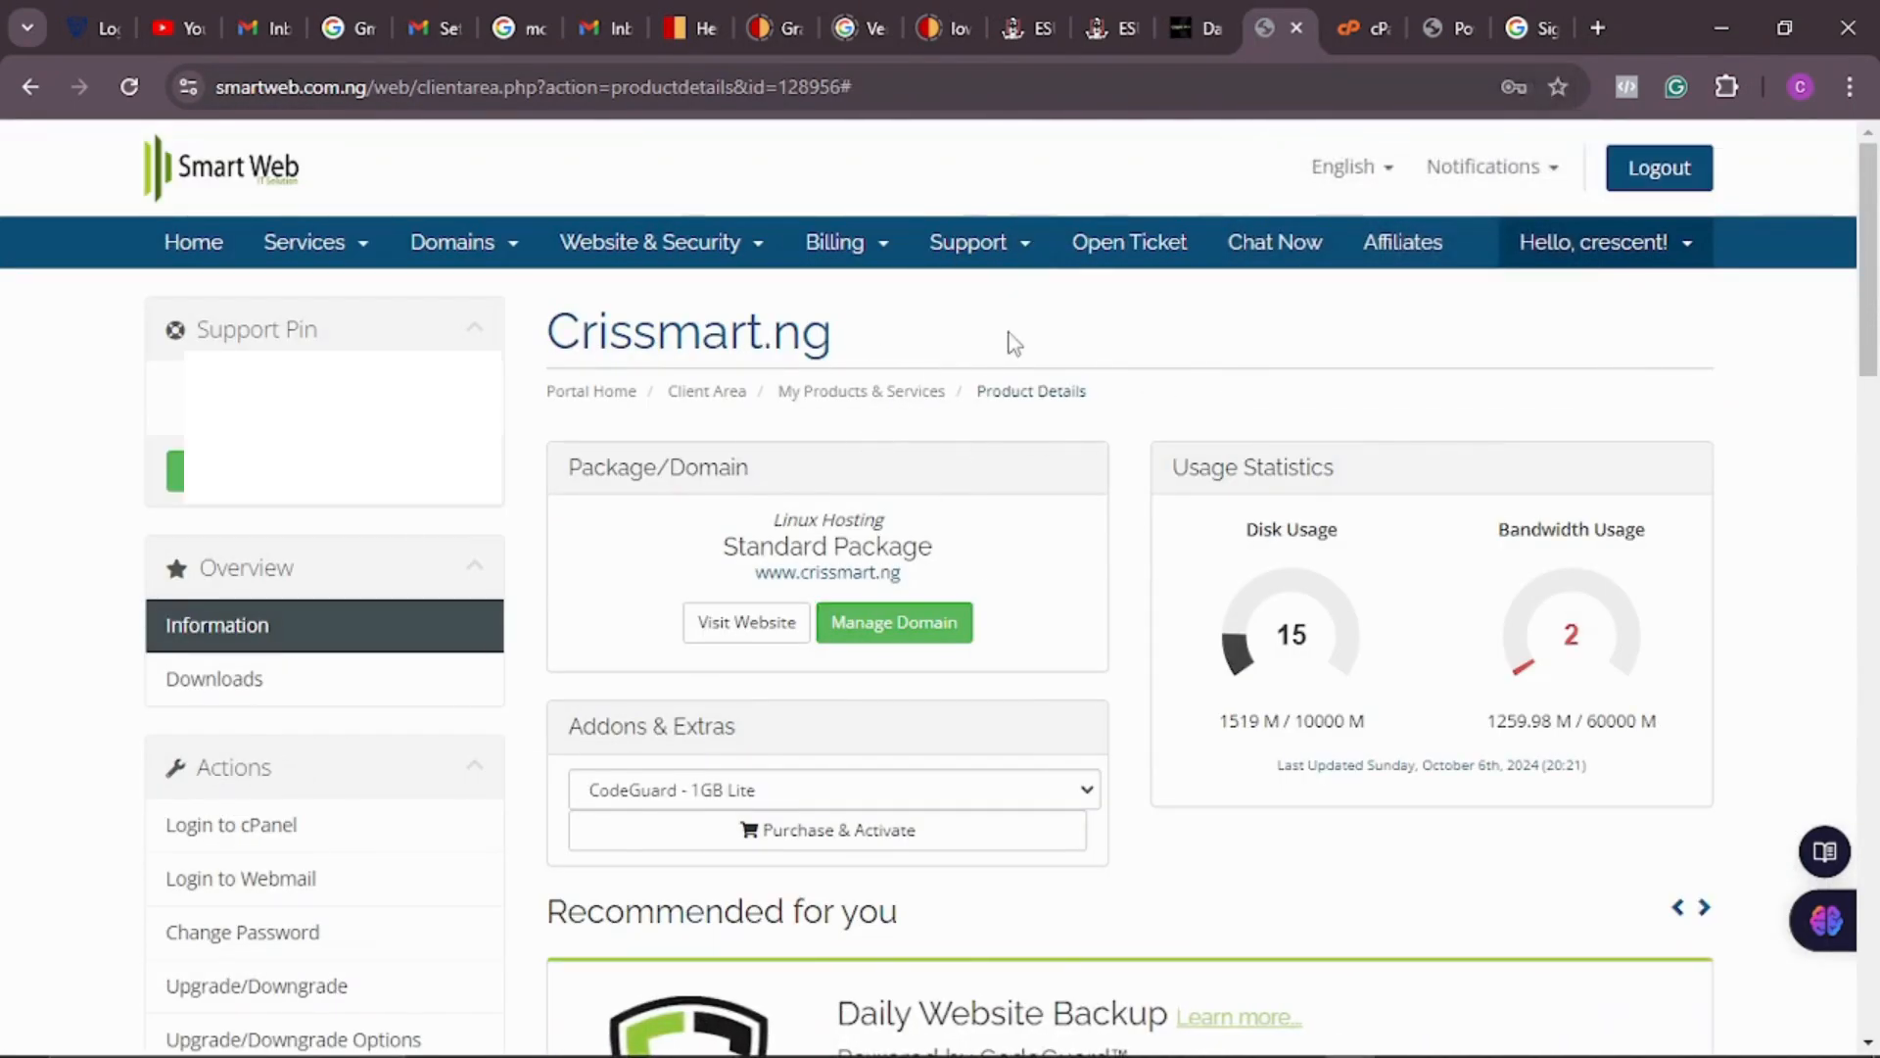
scroll(1195, 412, down, 4)
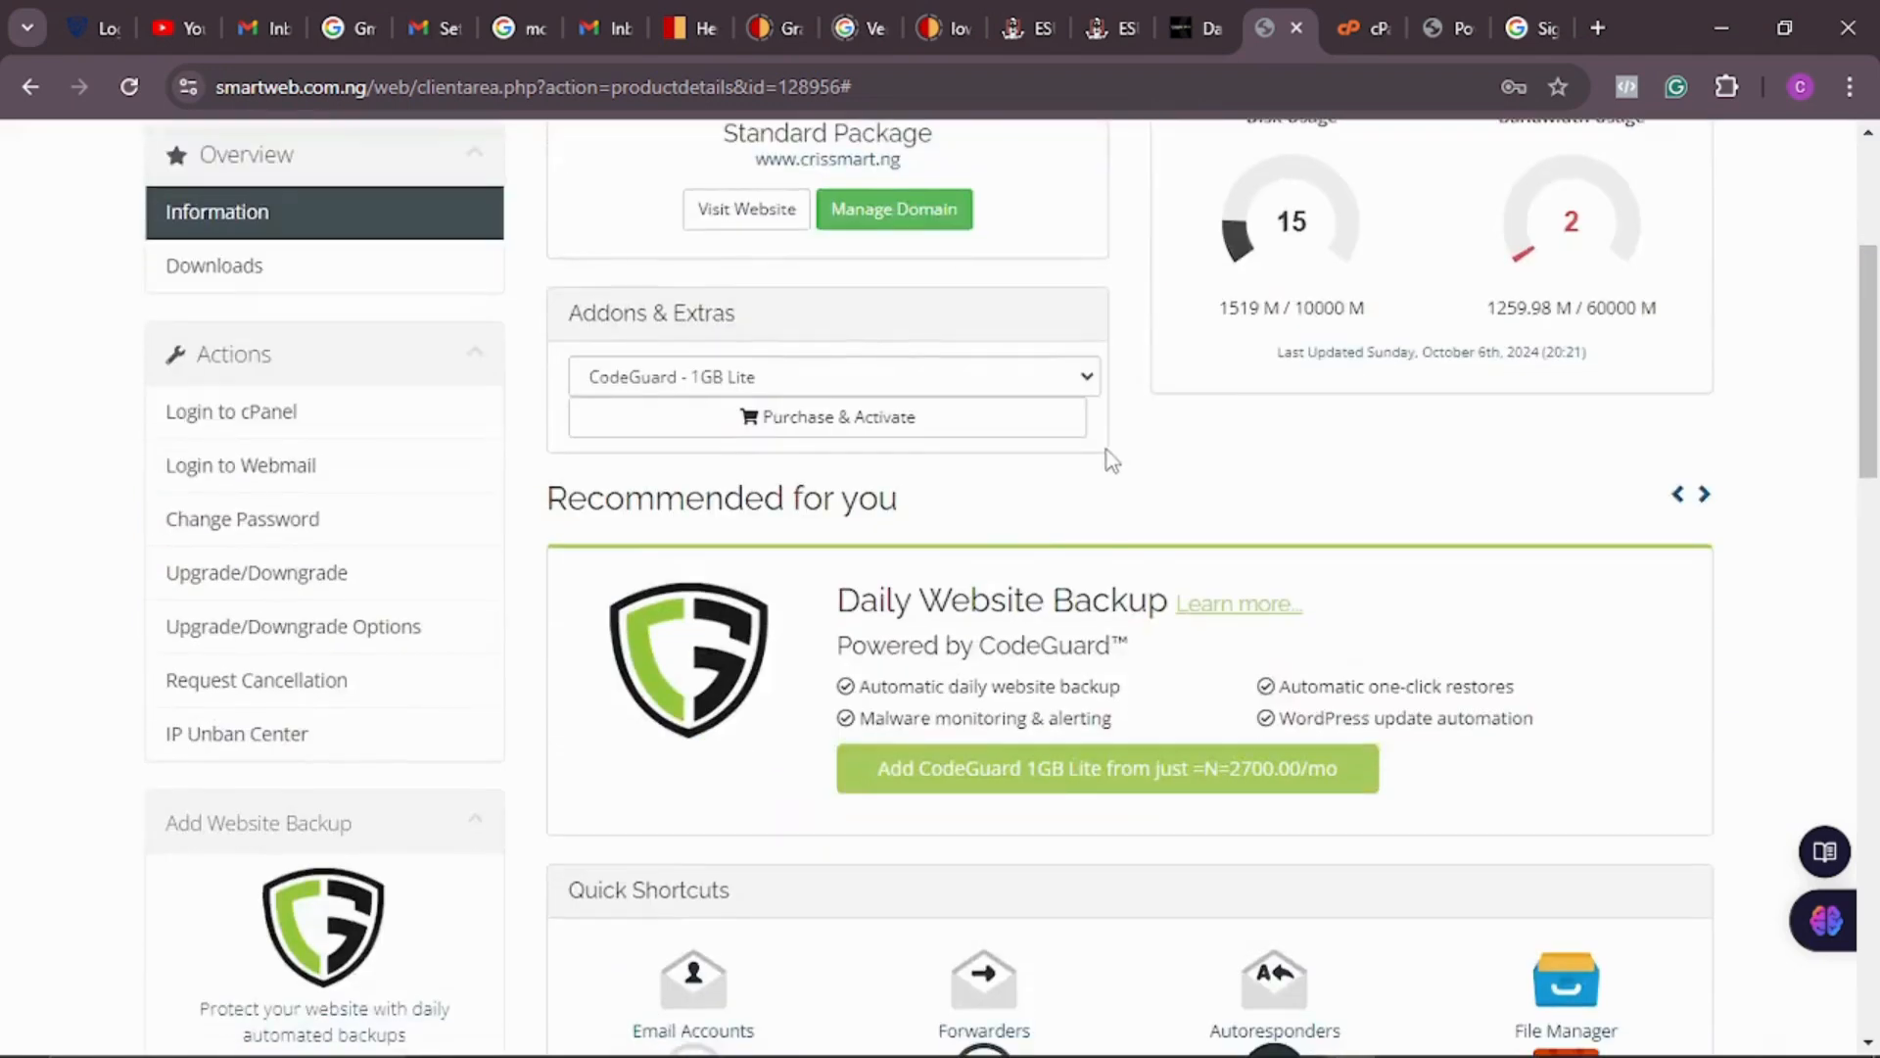
scroll(1110, 460, down, 5)
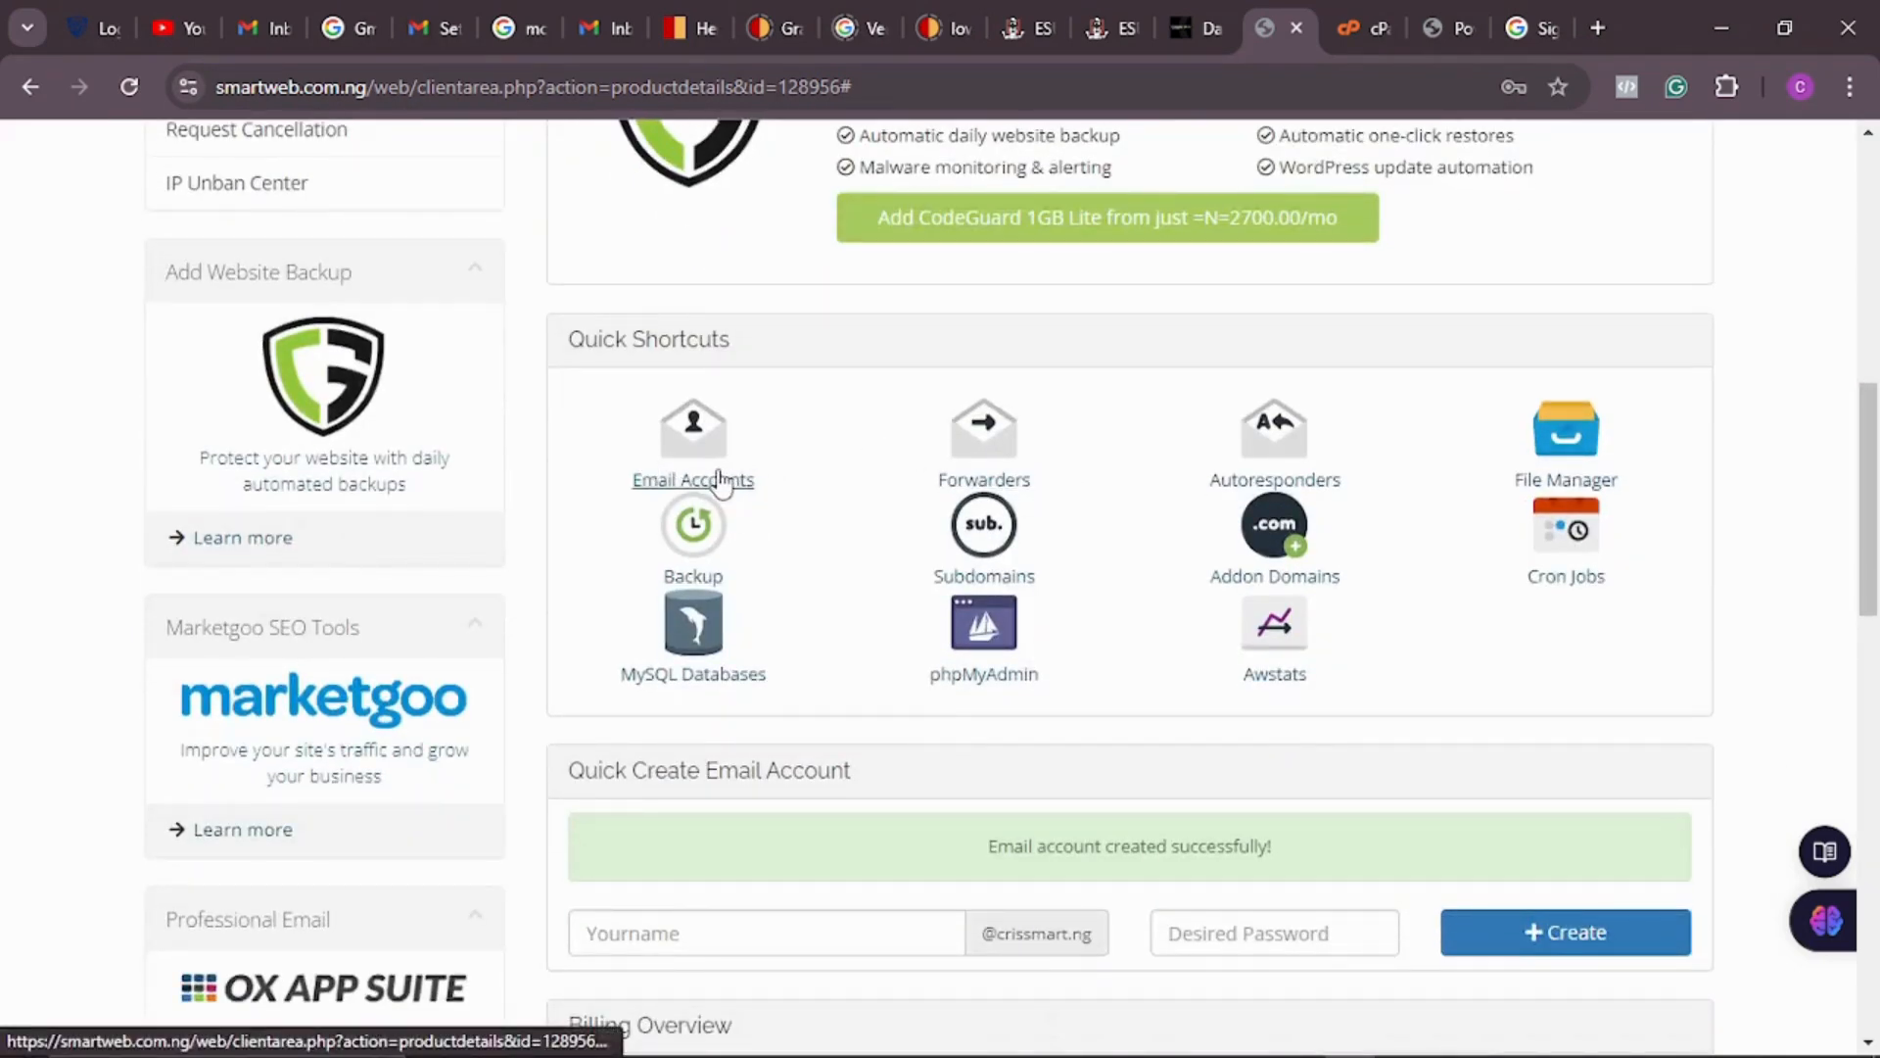
click(721, 480)
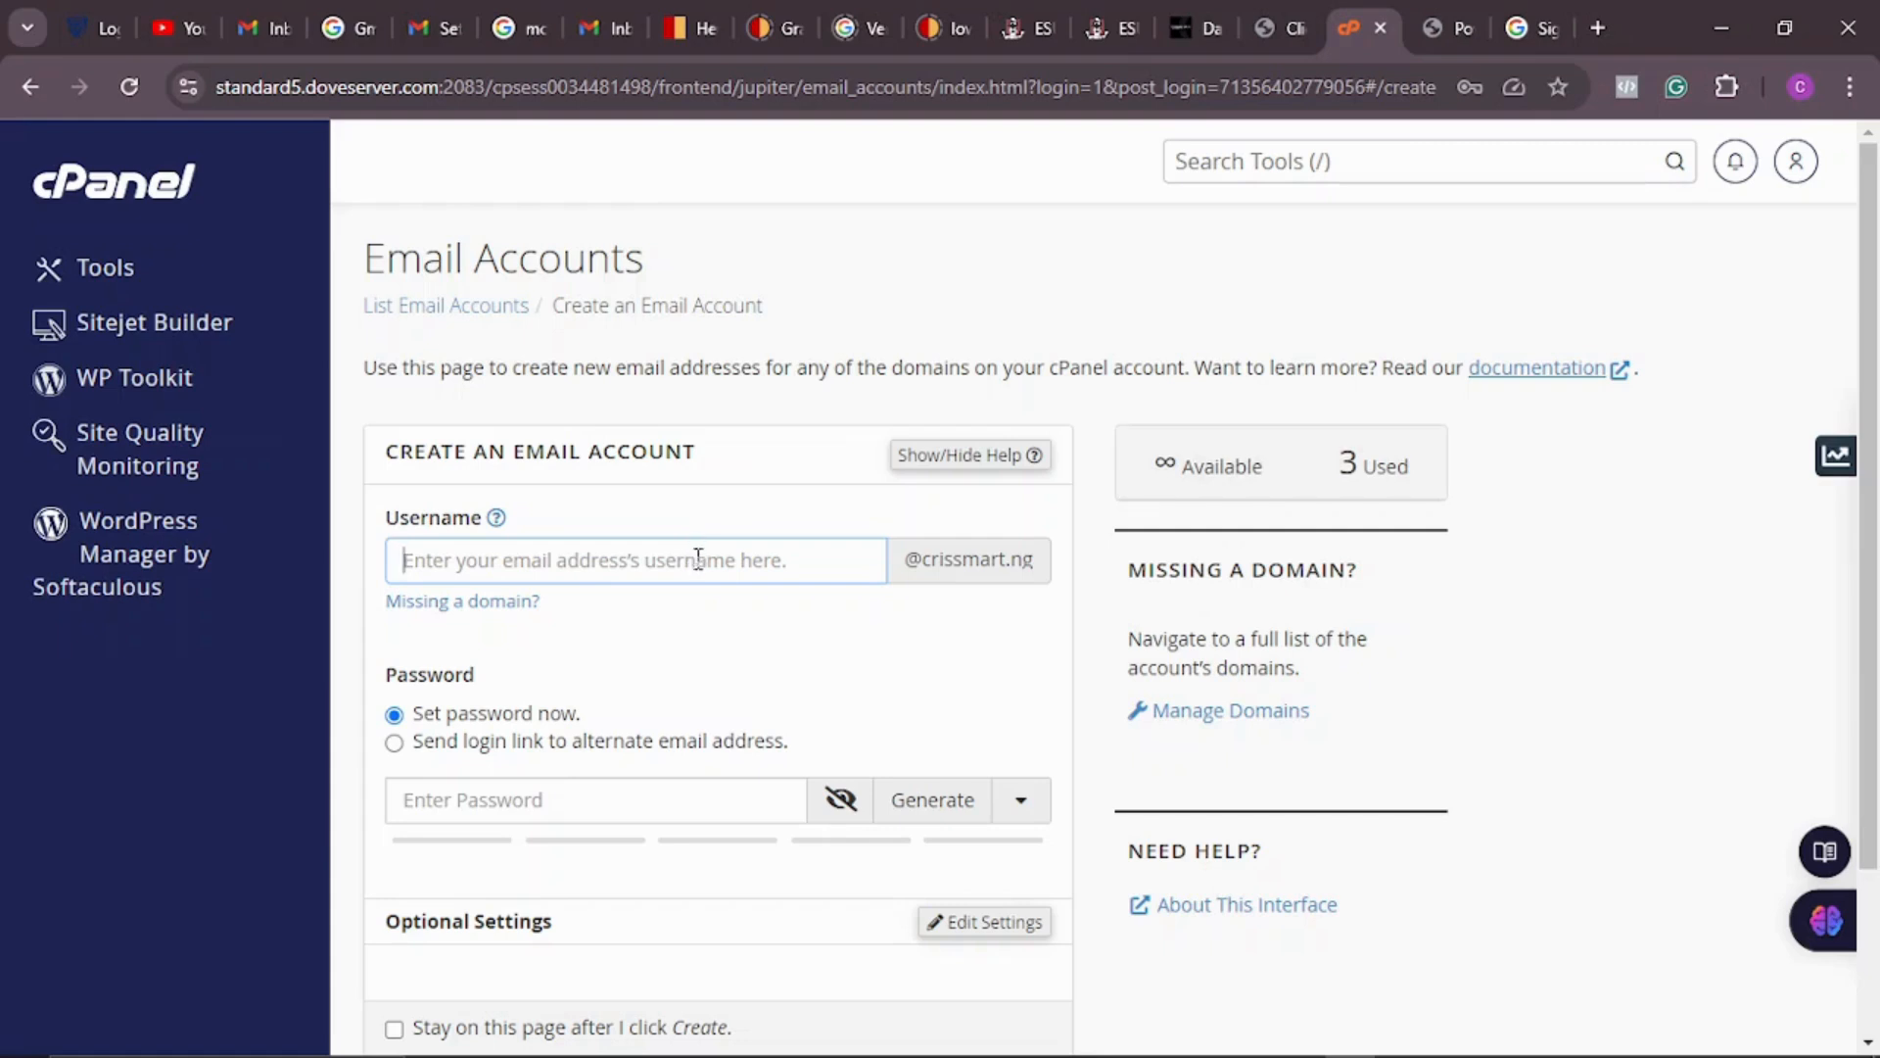
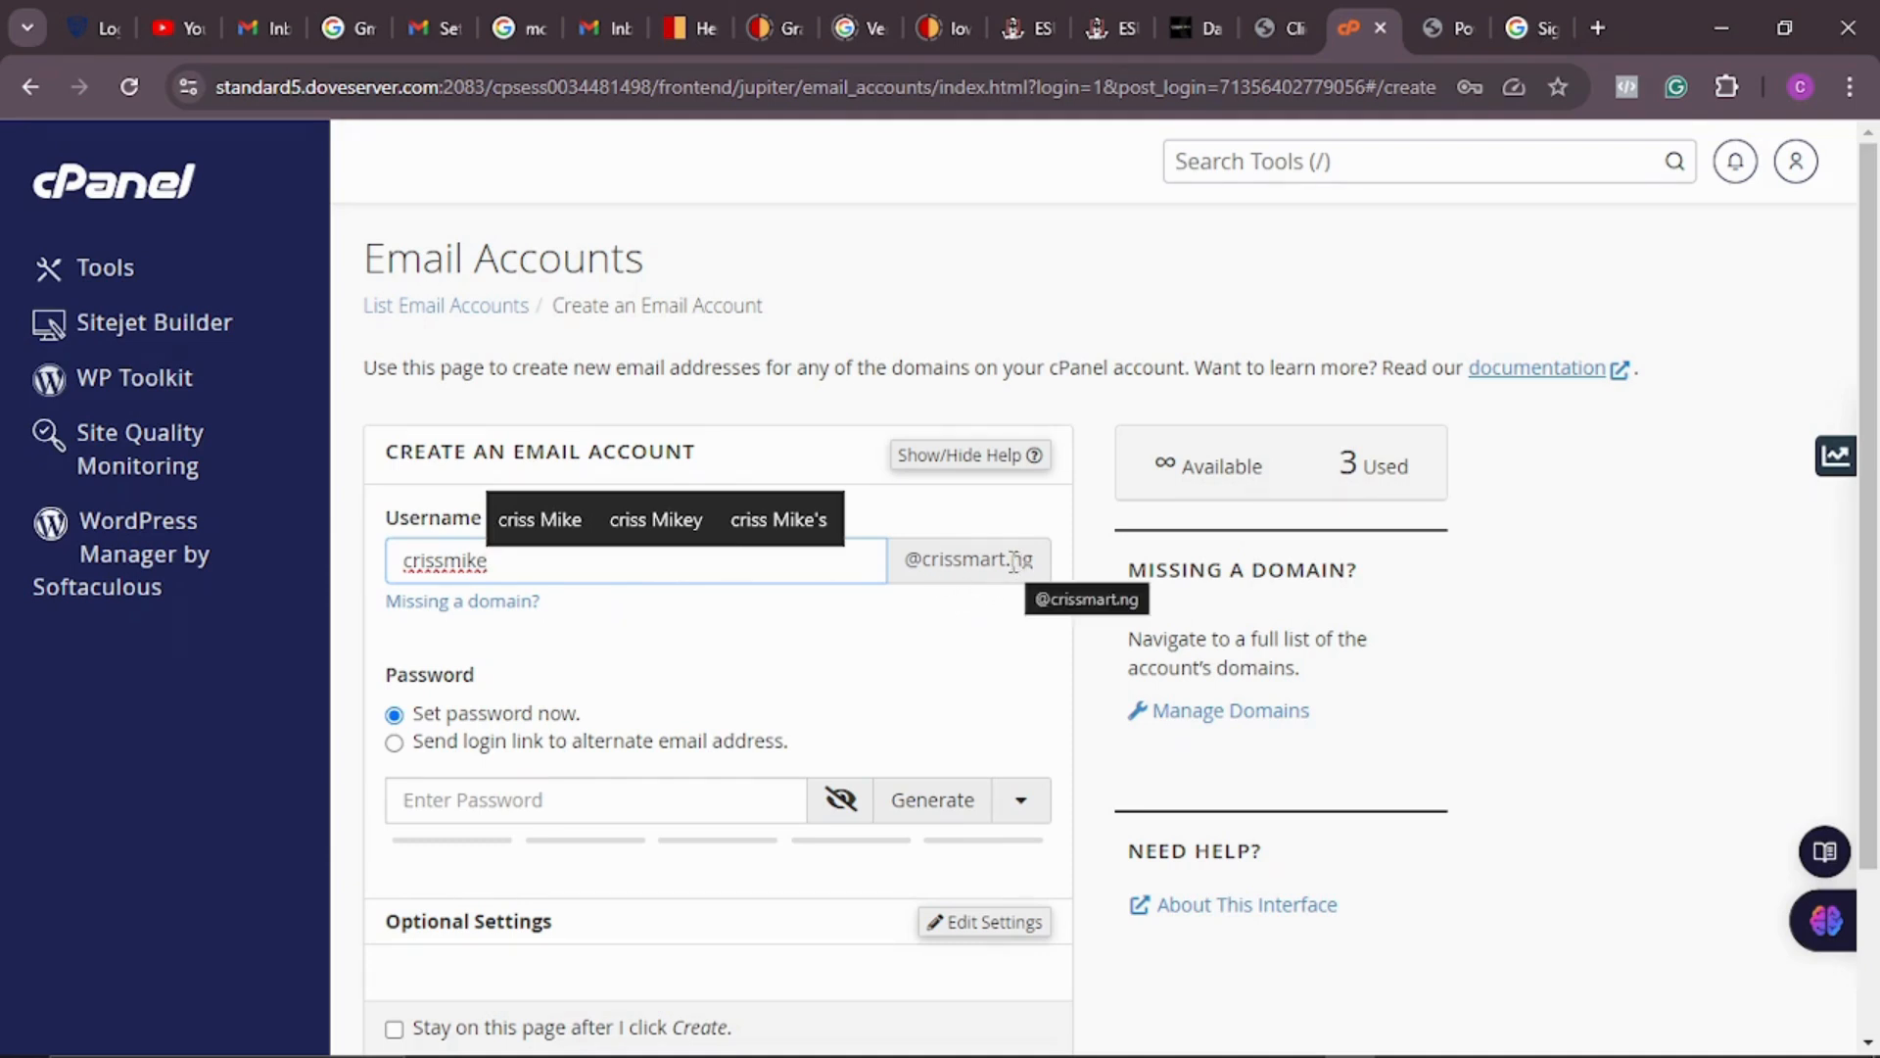
Step: Create the new crissmart.ng mailbox with the chosen username and a strong password
click(744, 629)
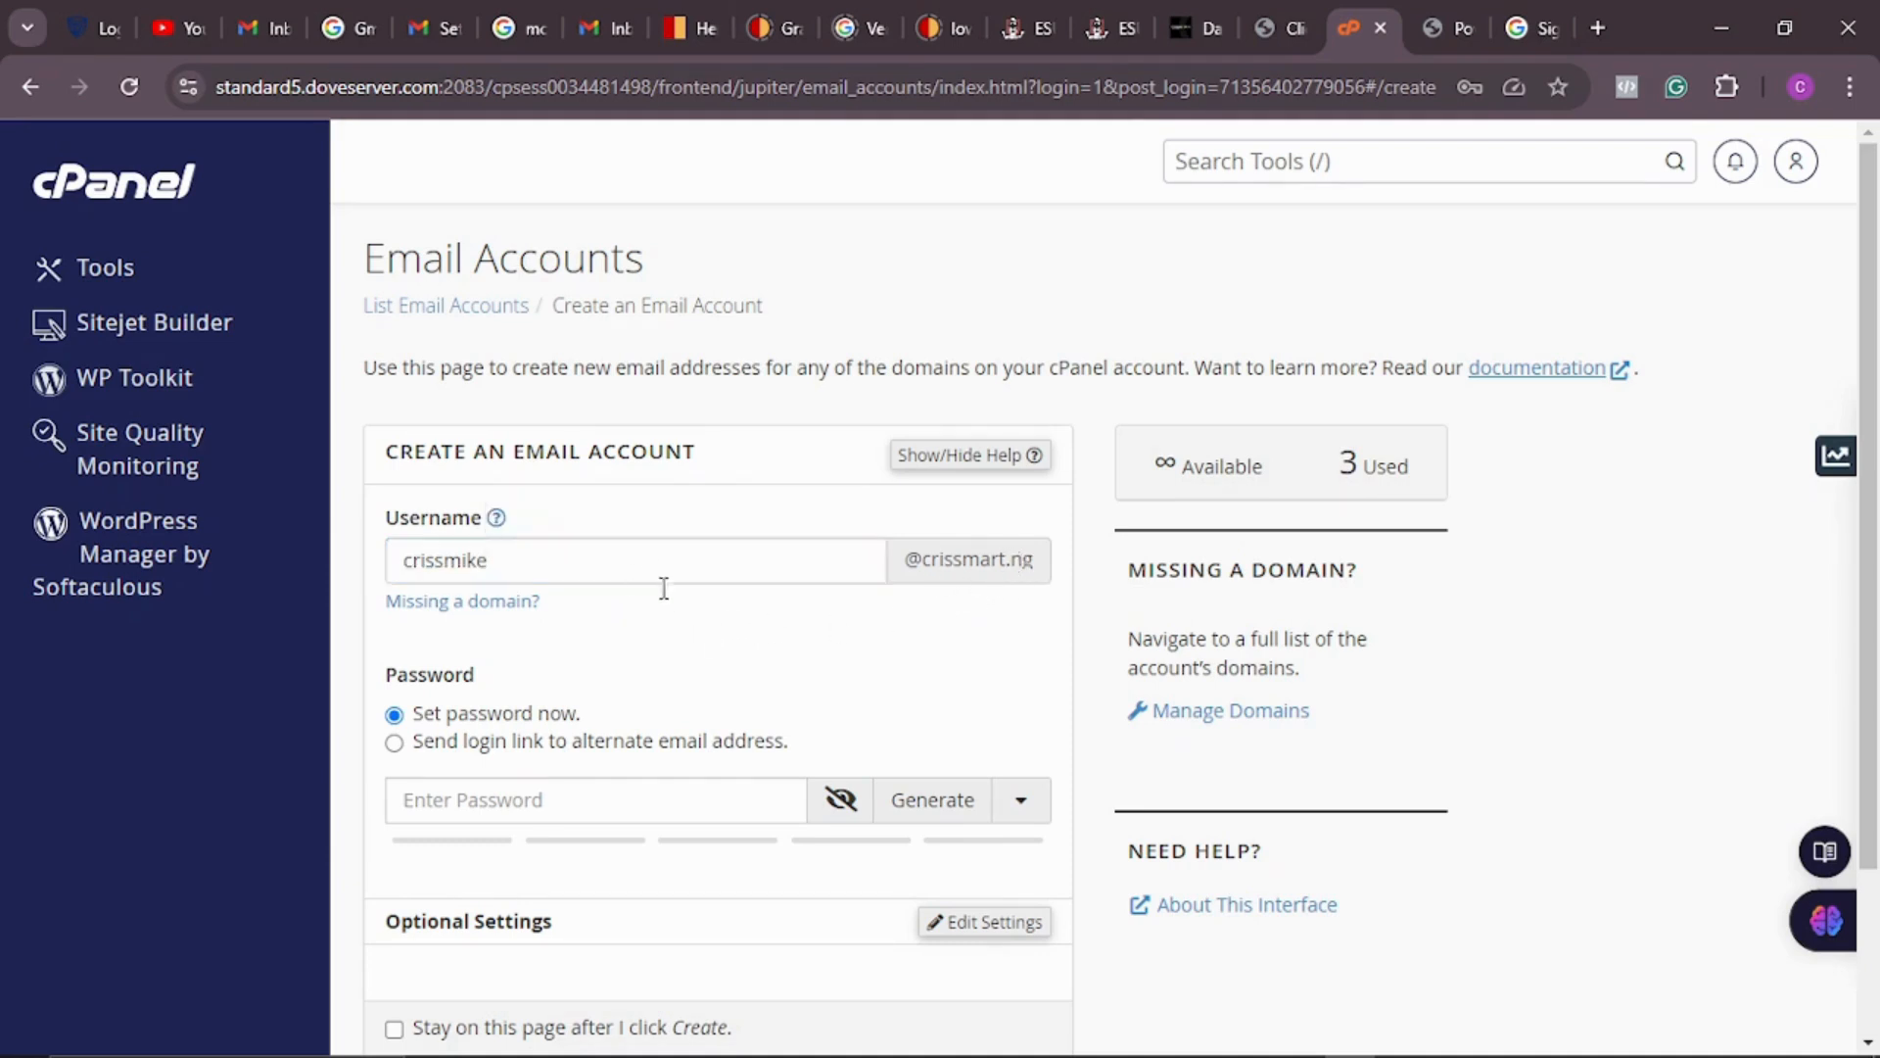
click(553, 801)
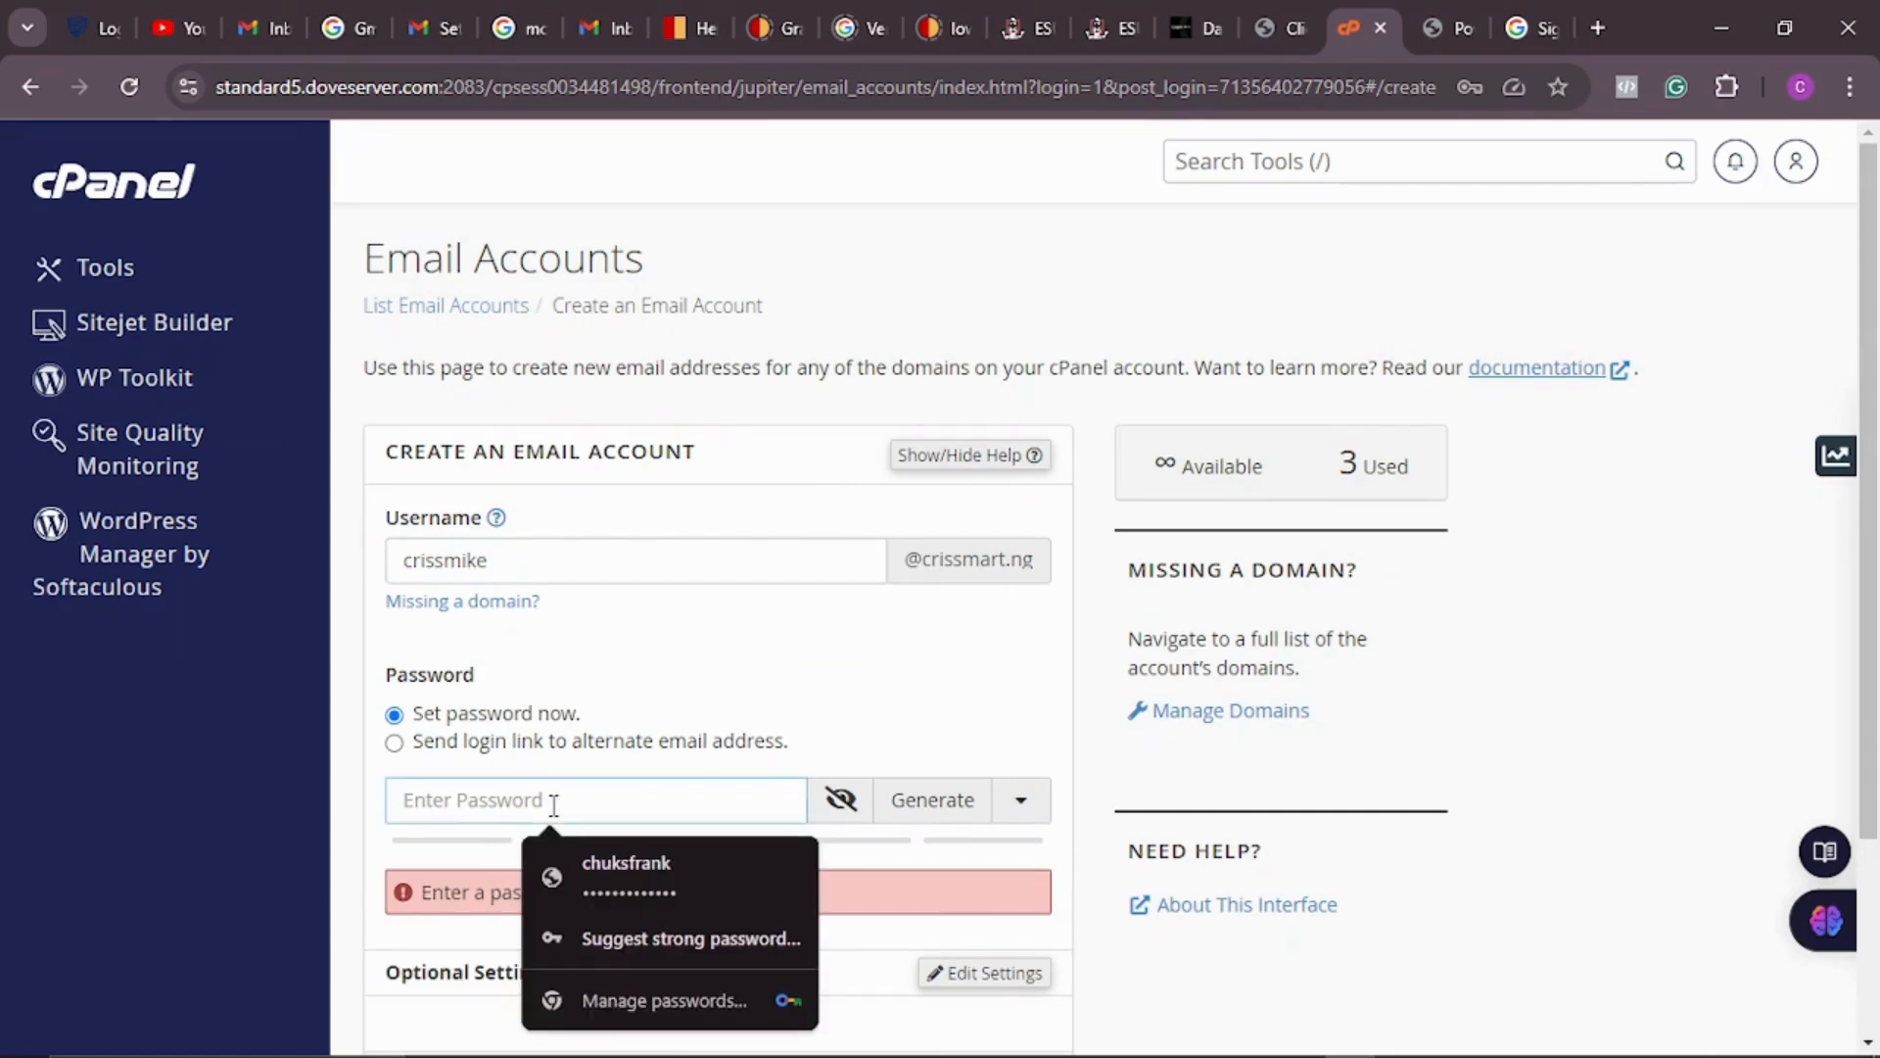
text(••••••)
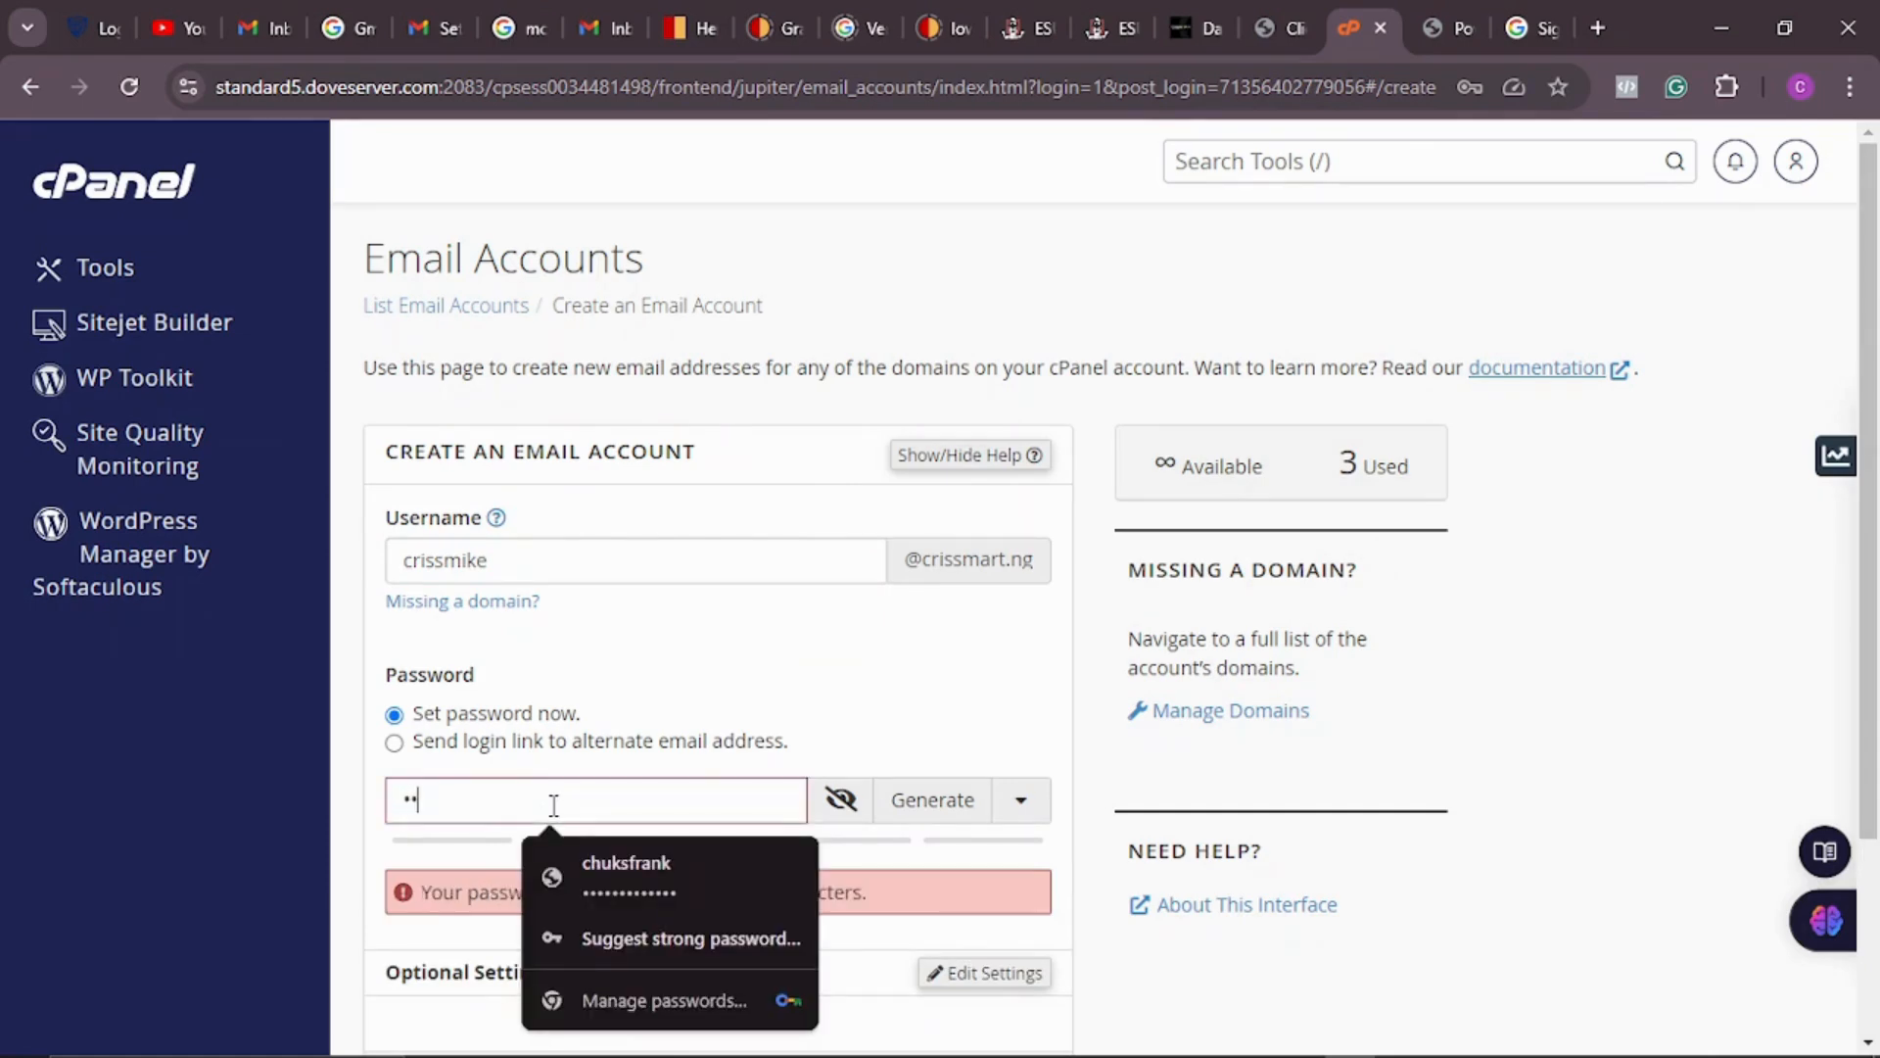
text(•••)
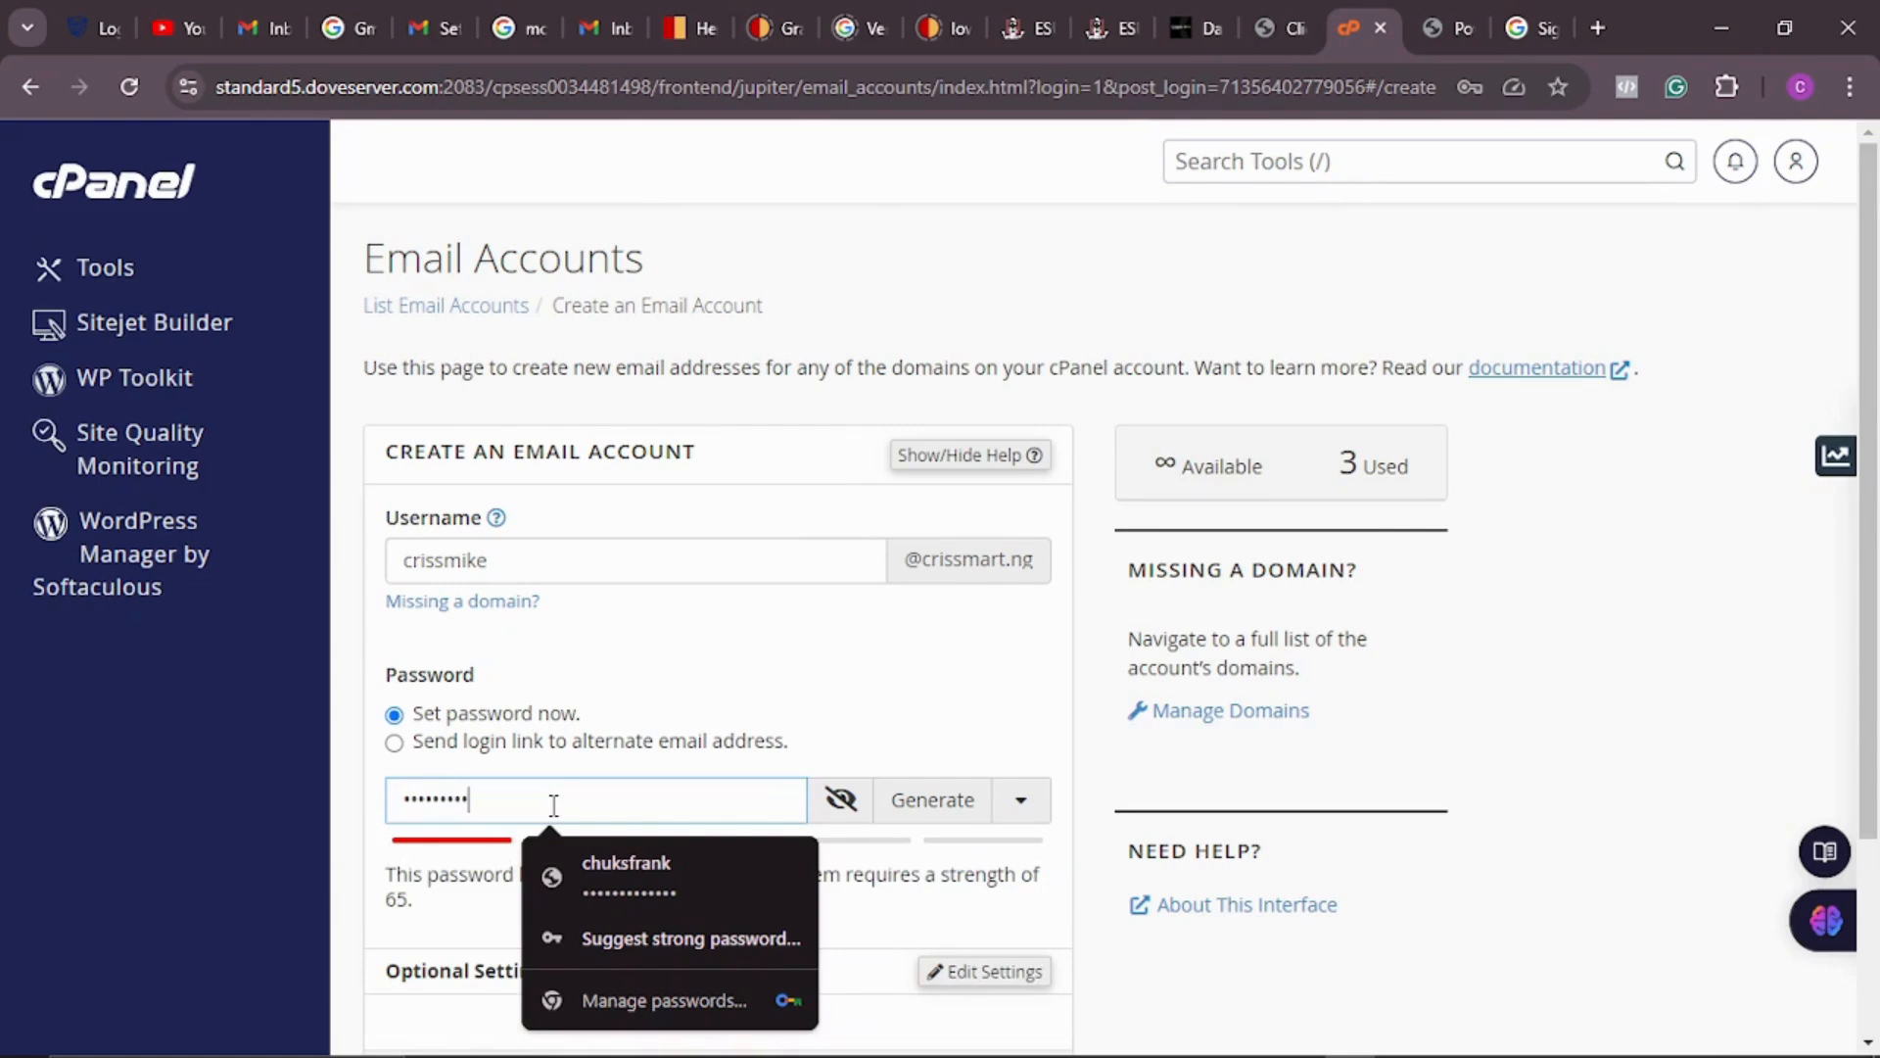
text(•••••)
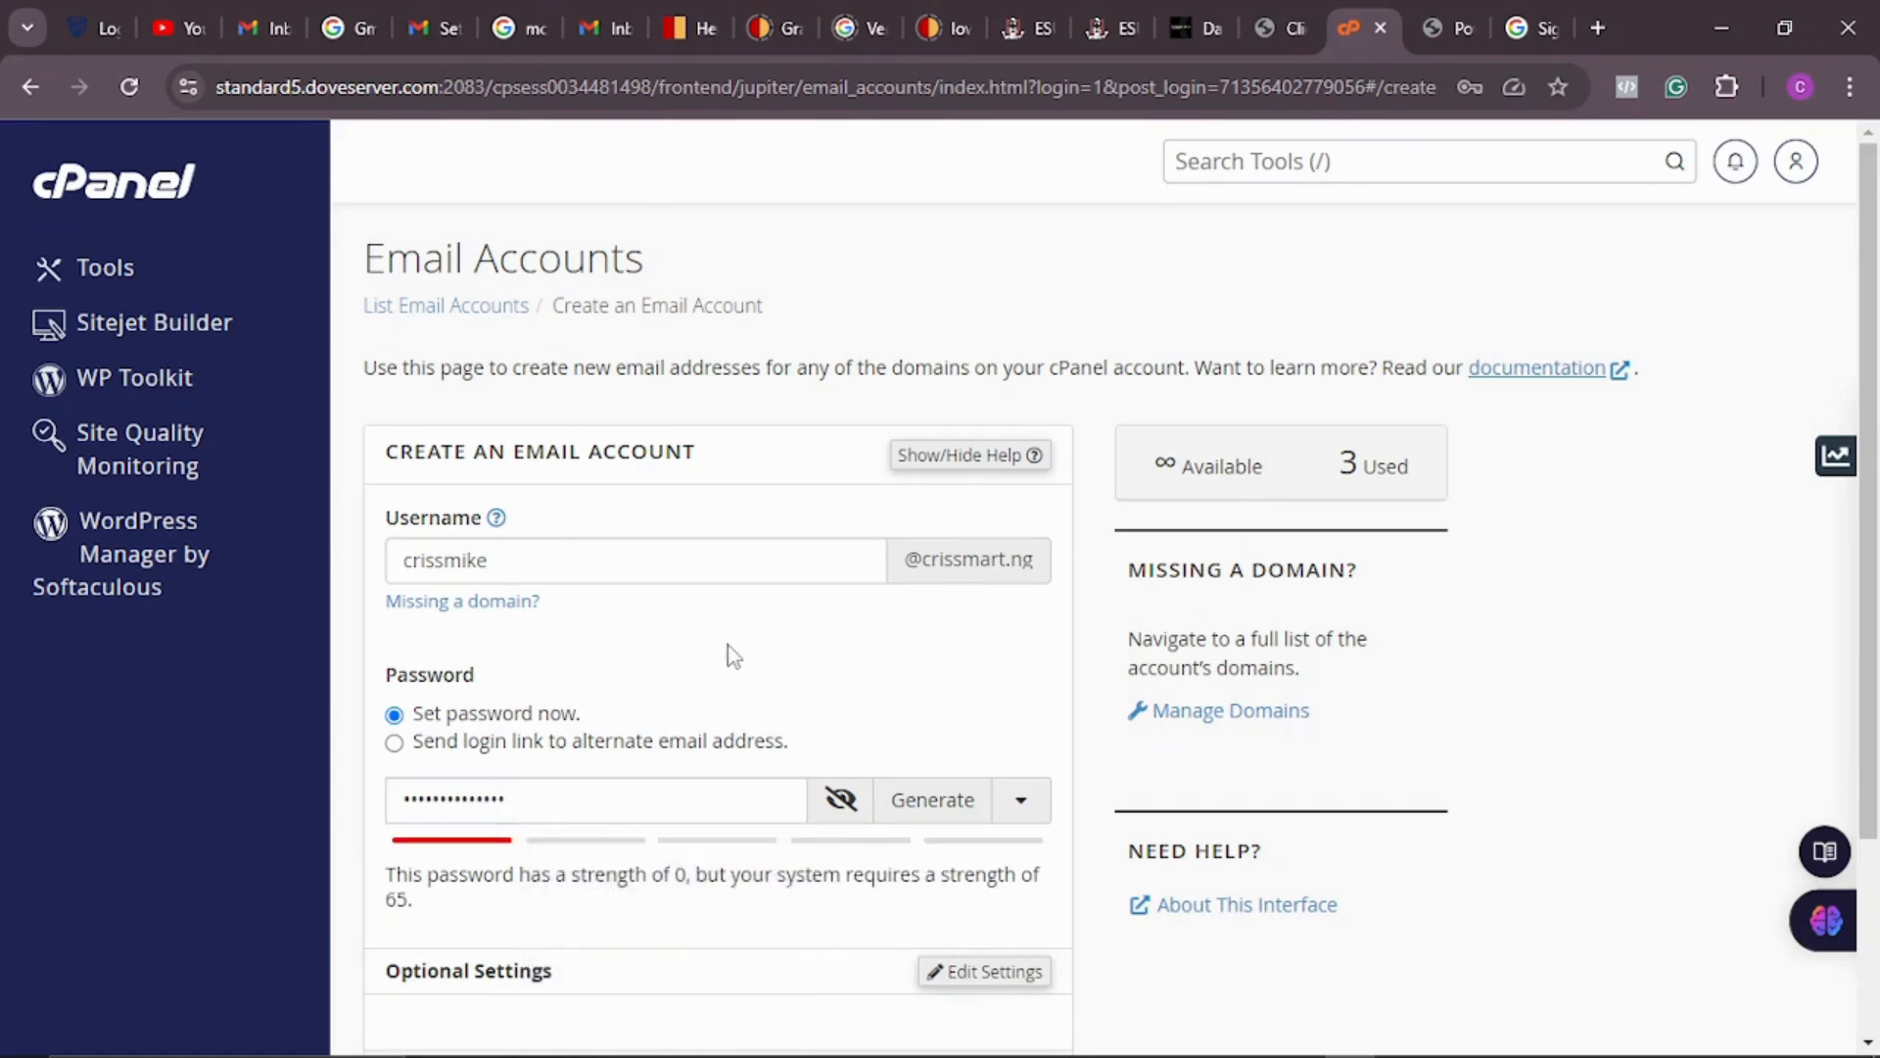
scroll(726, 666, down, 3)
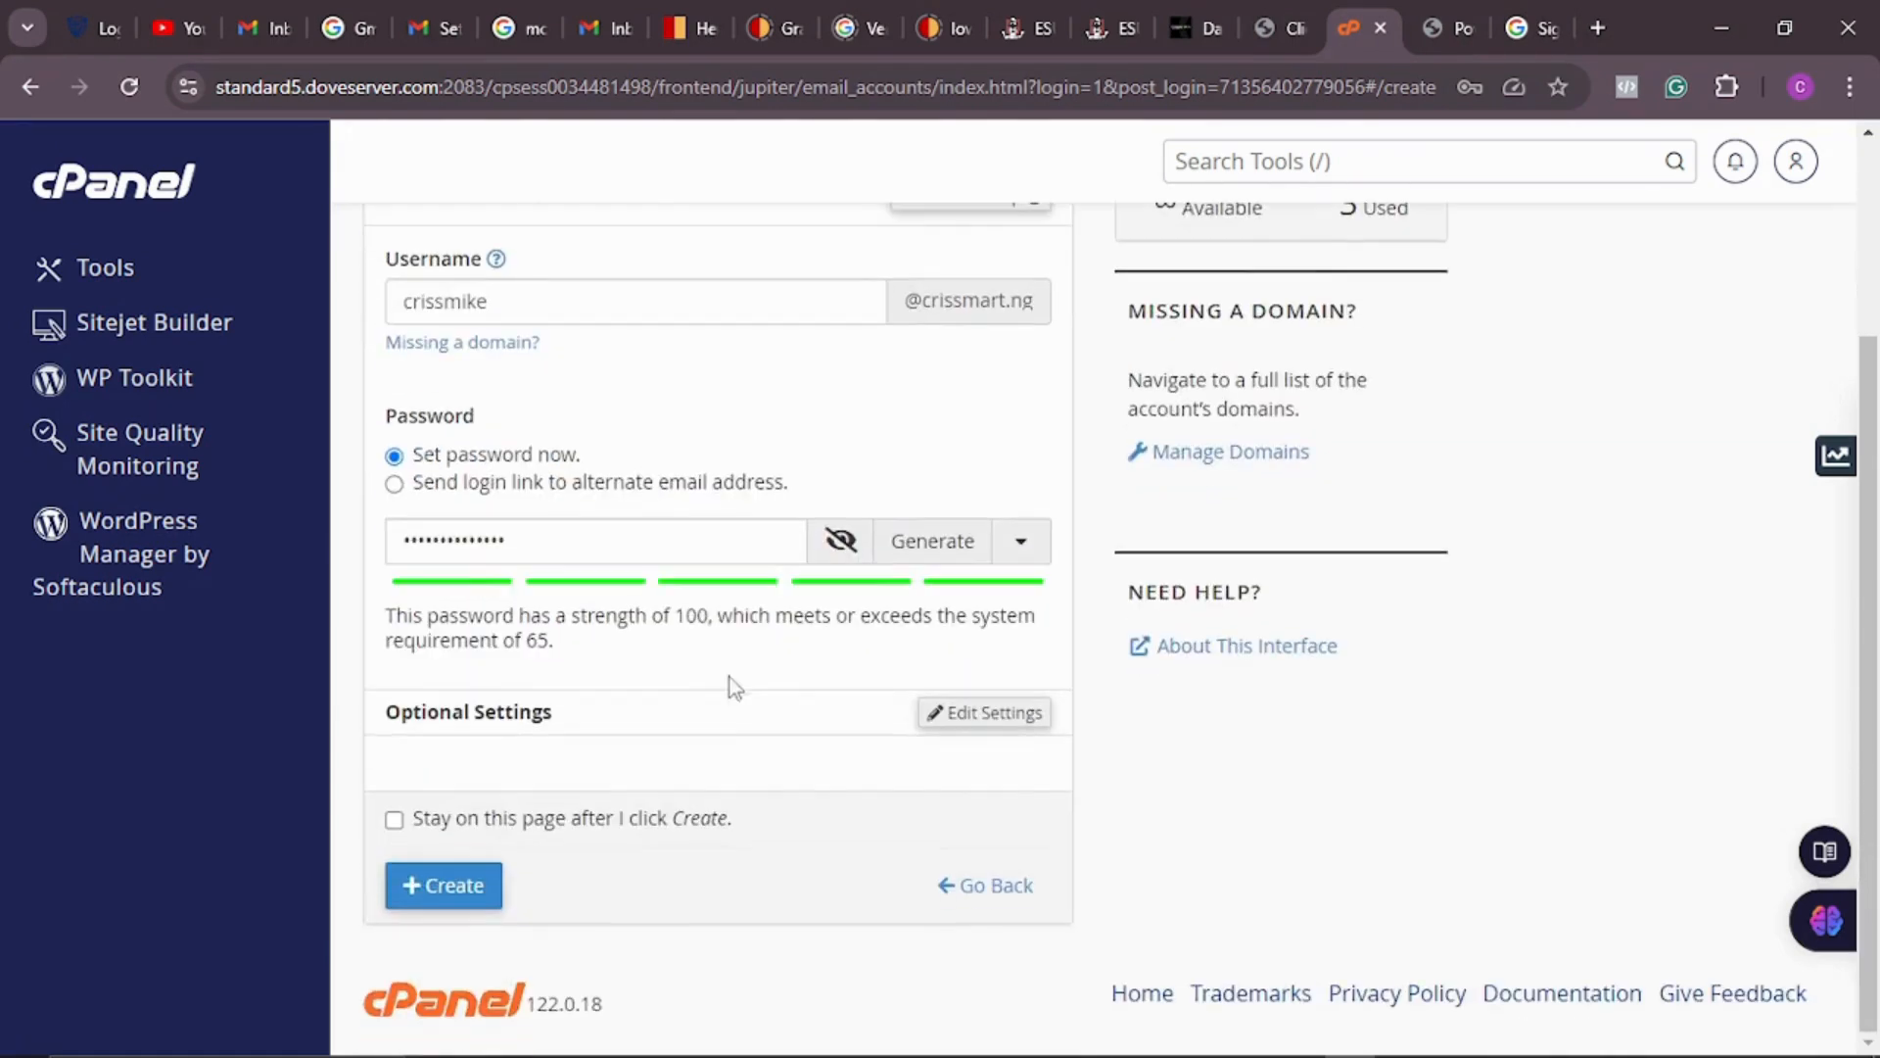
click(460, 892)
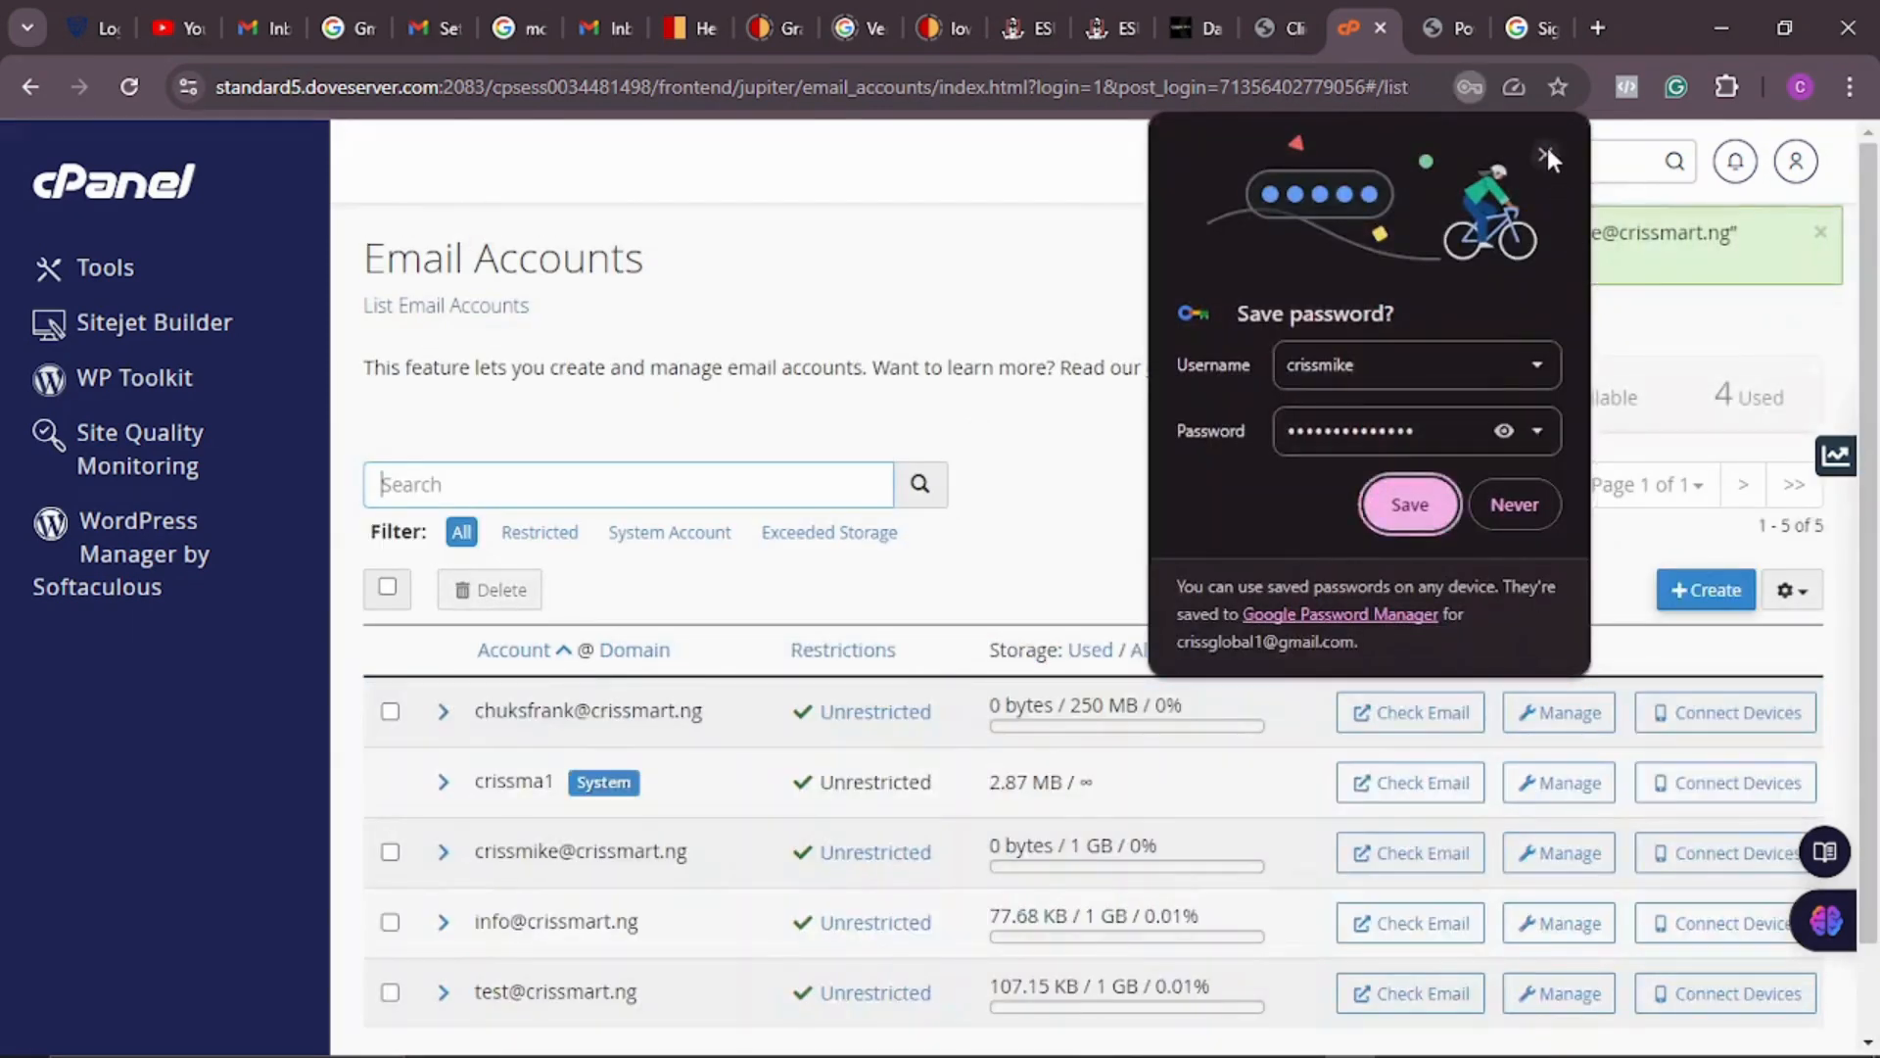
Step: Dismiss the save-password prompt and view the new account's Connect Devices manual mail settings
click(1545, 155)
double_click(517, 848)
click(529, 859)
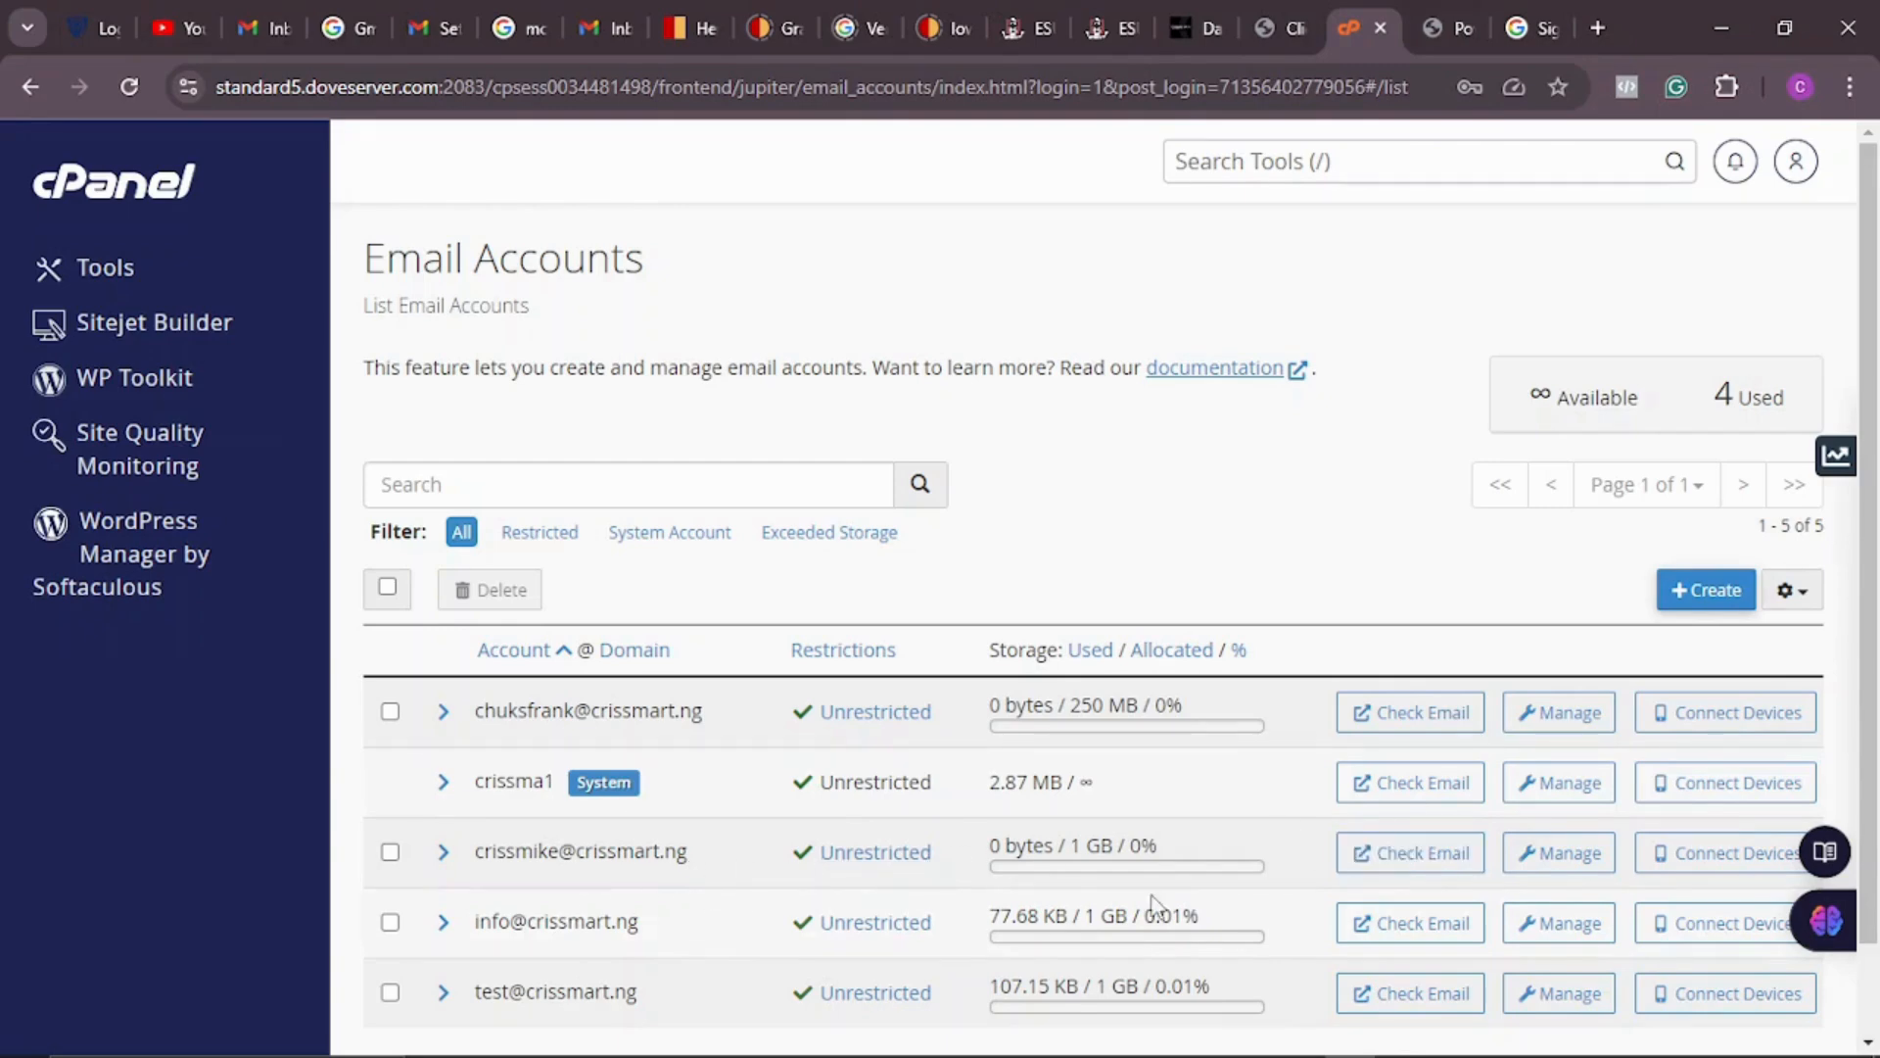
click(1705, 862)
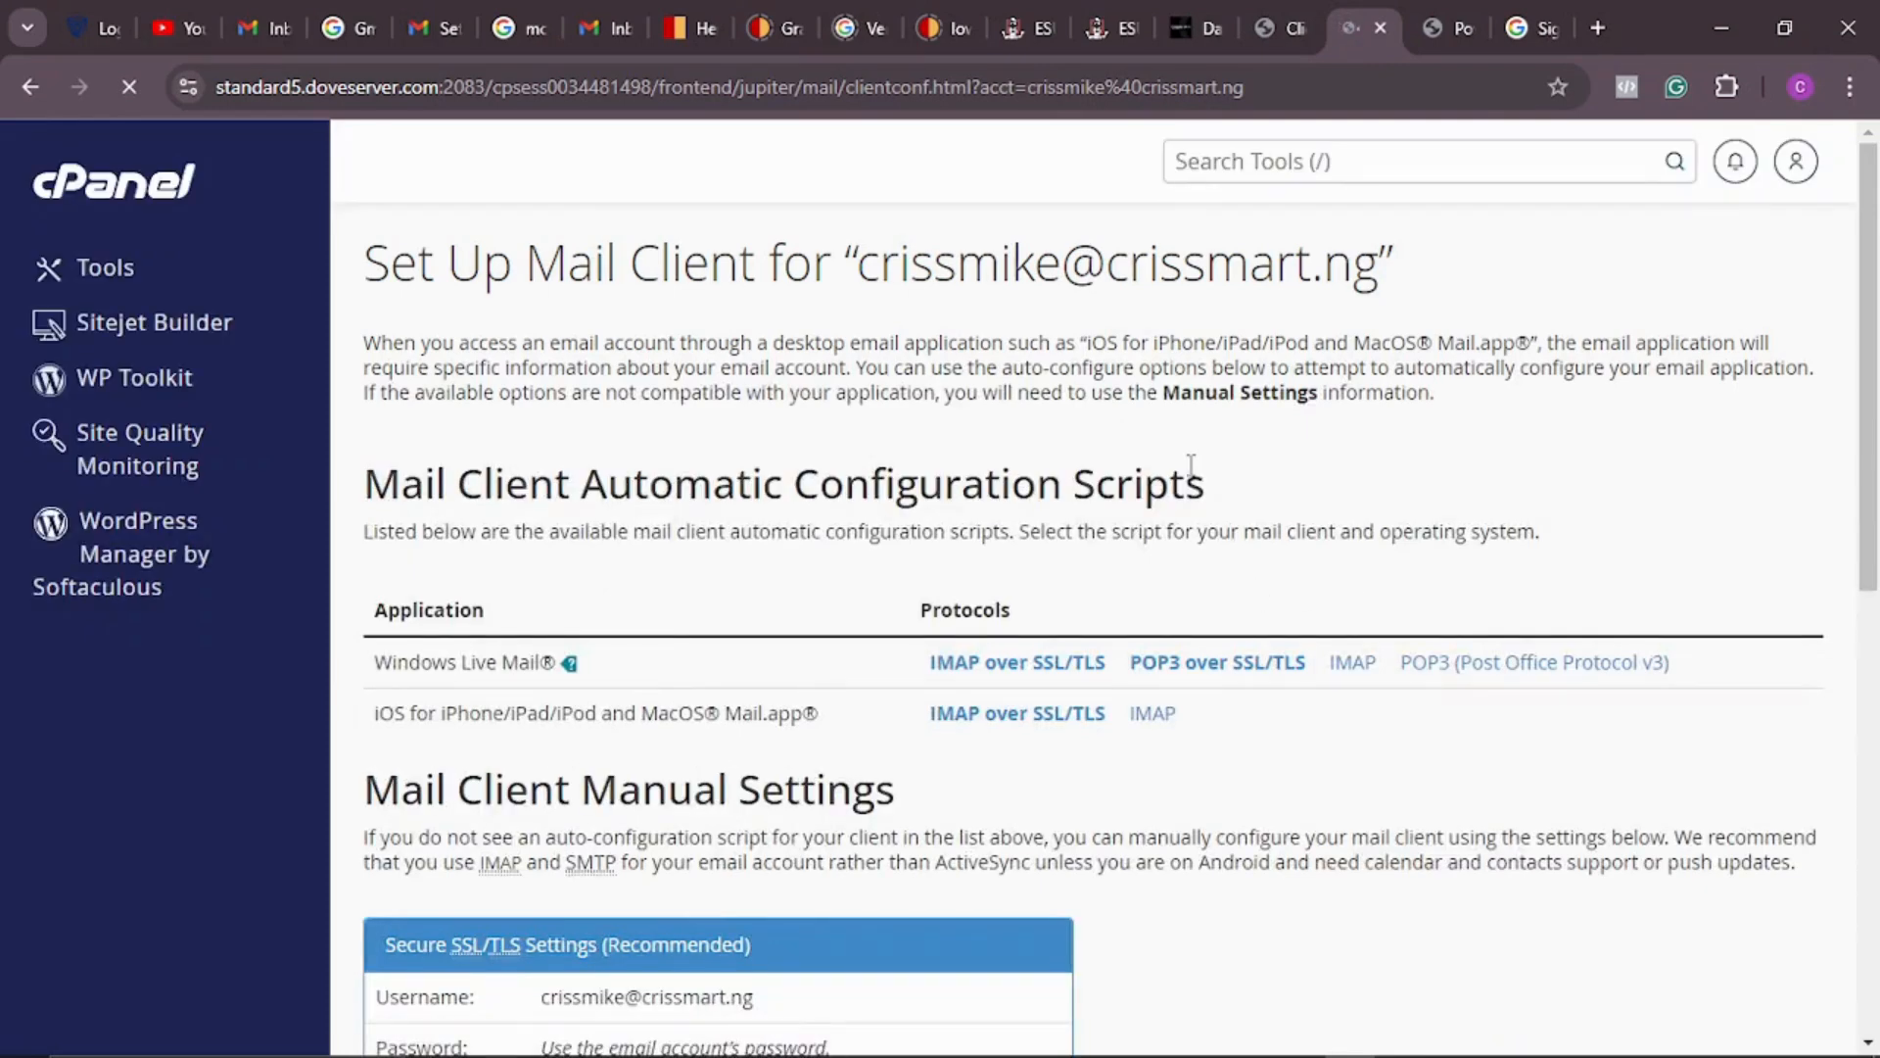
scroll(1190, 465, down, 4)
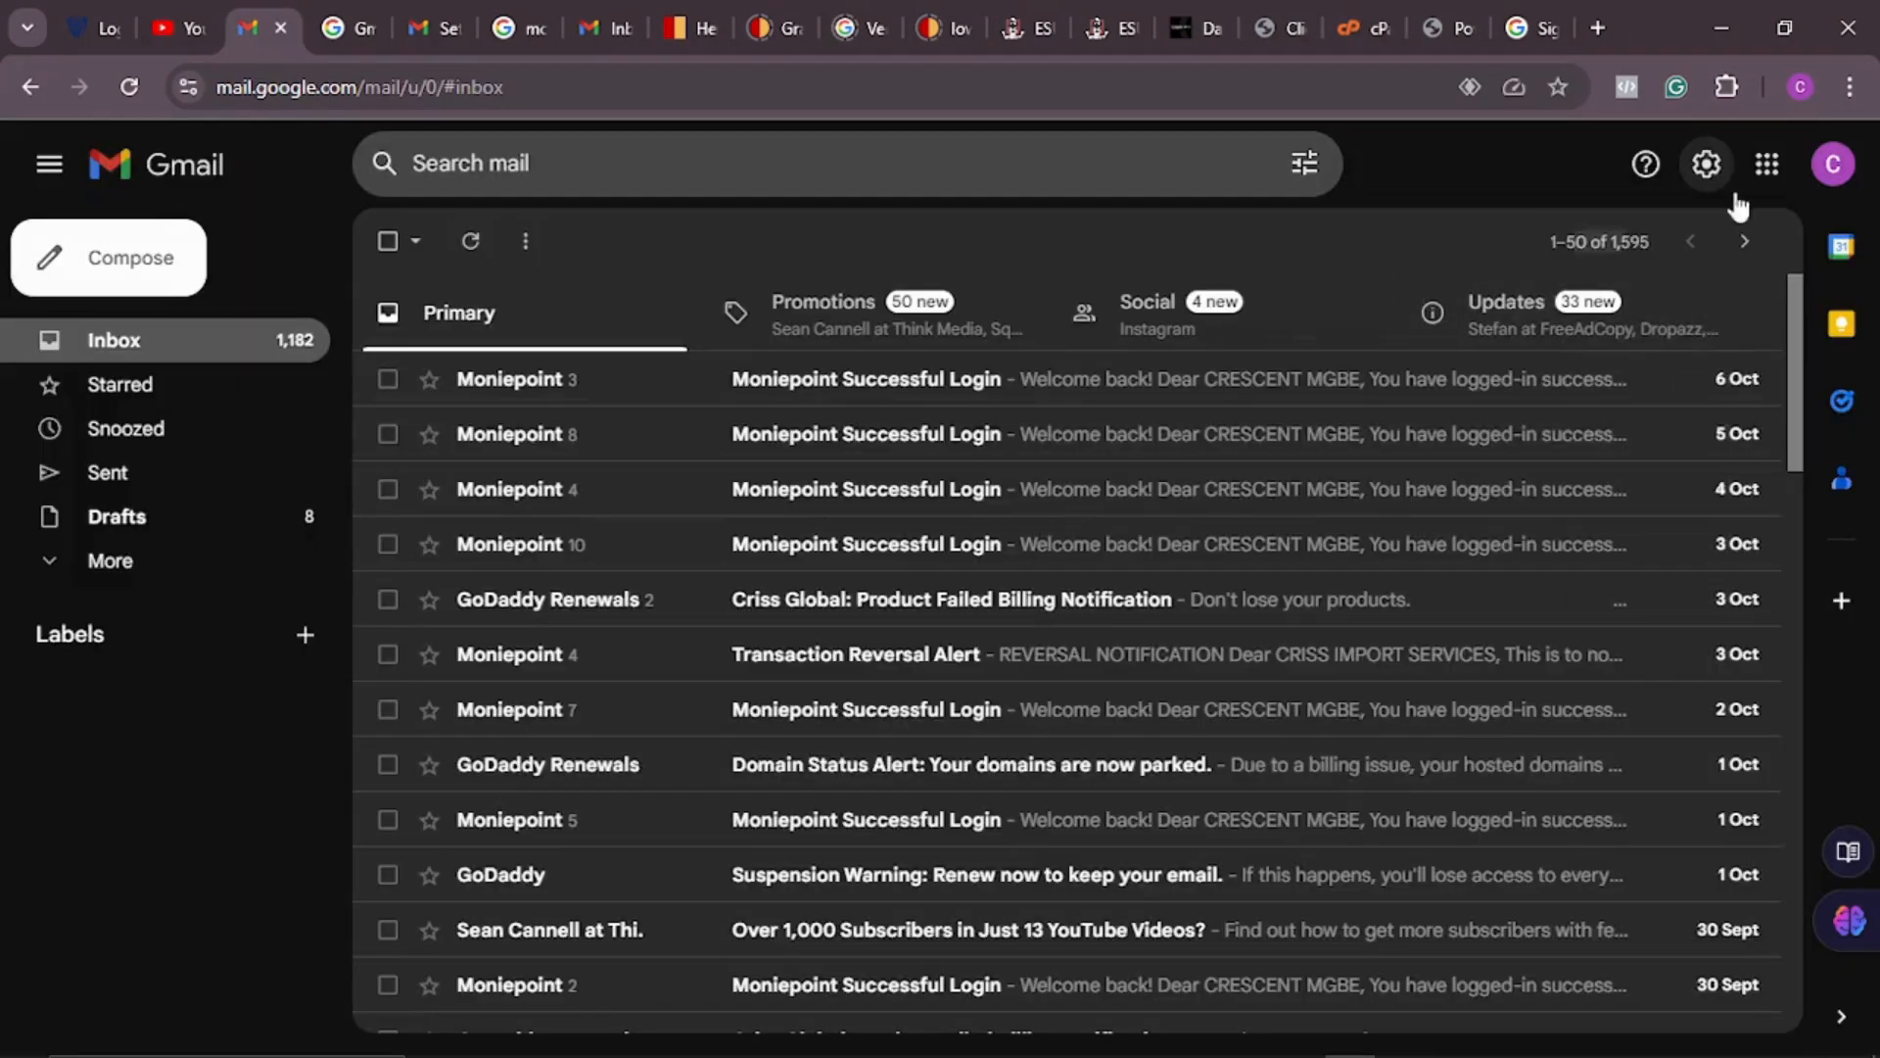
Step: In the other Gmail account's Accounts and Import settings, start adding another email address
click(439, 30)
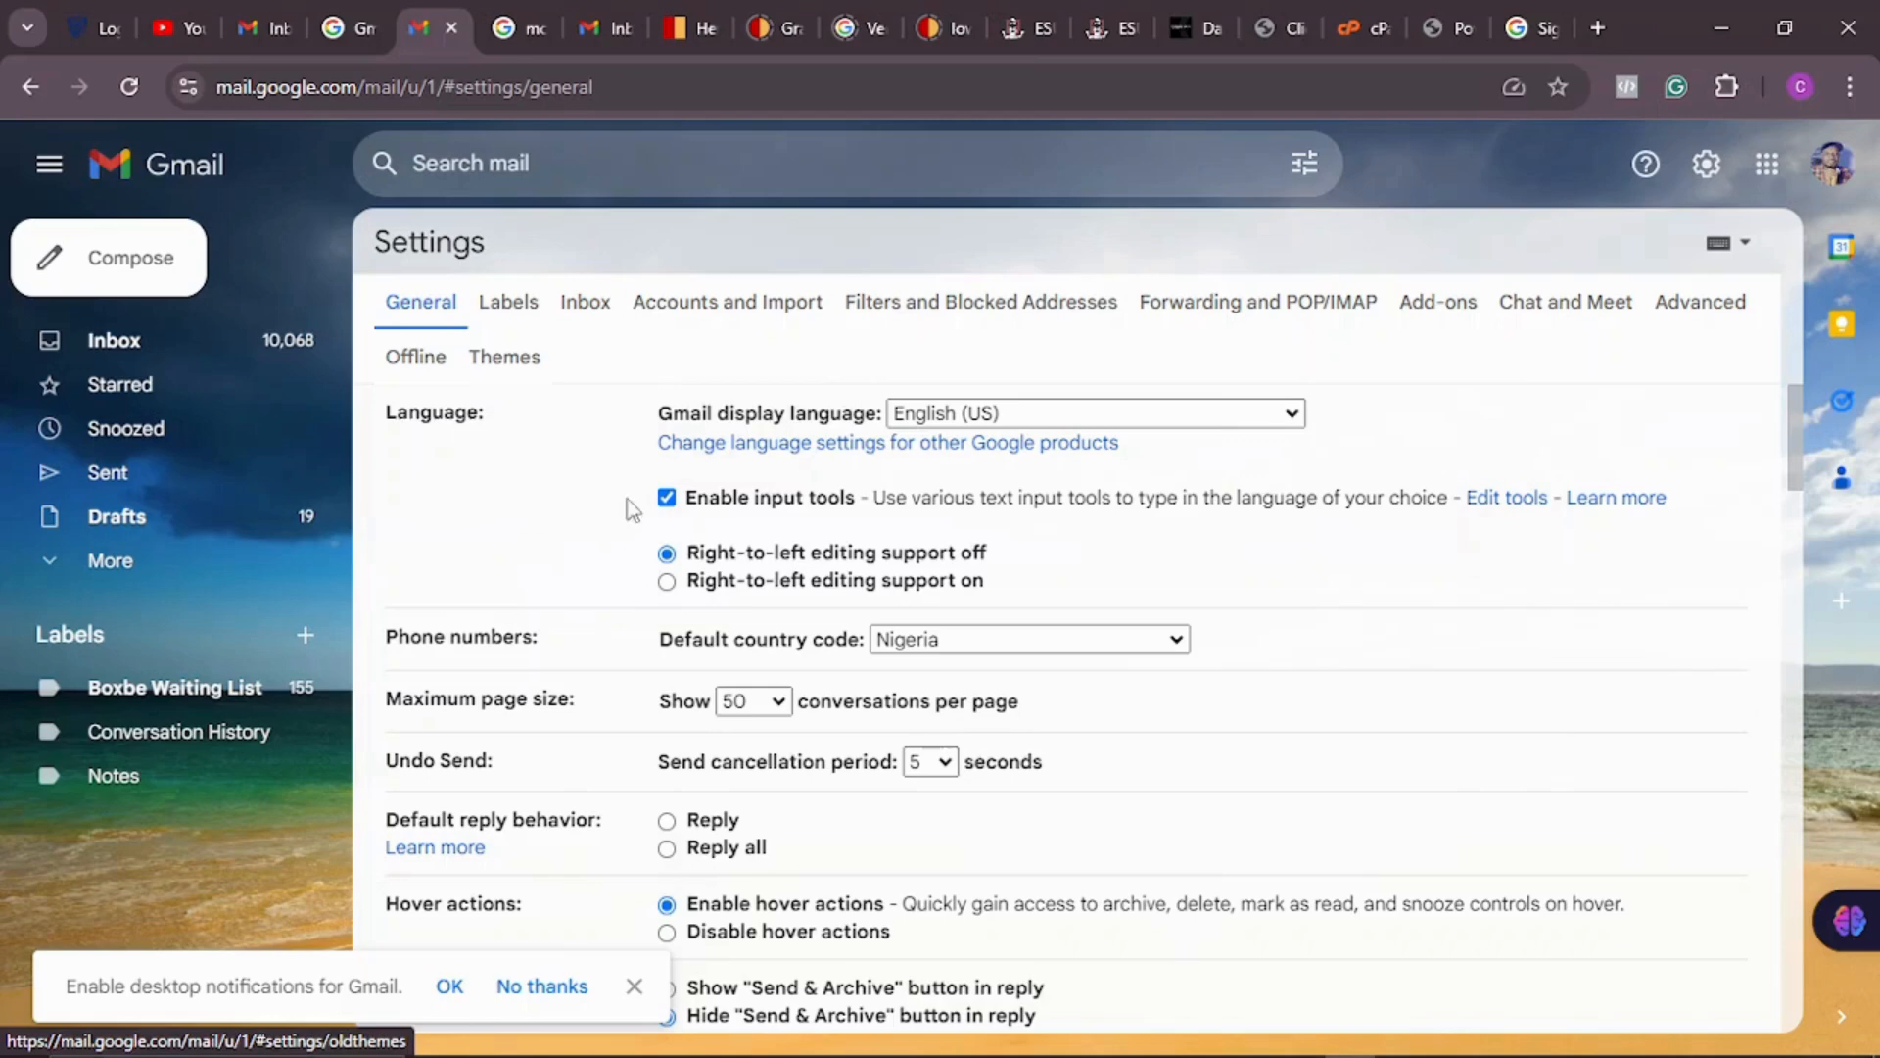
click(743, 306)
scroll(819, 407, down, 1)
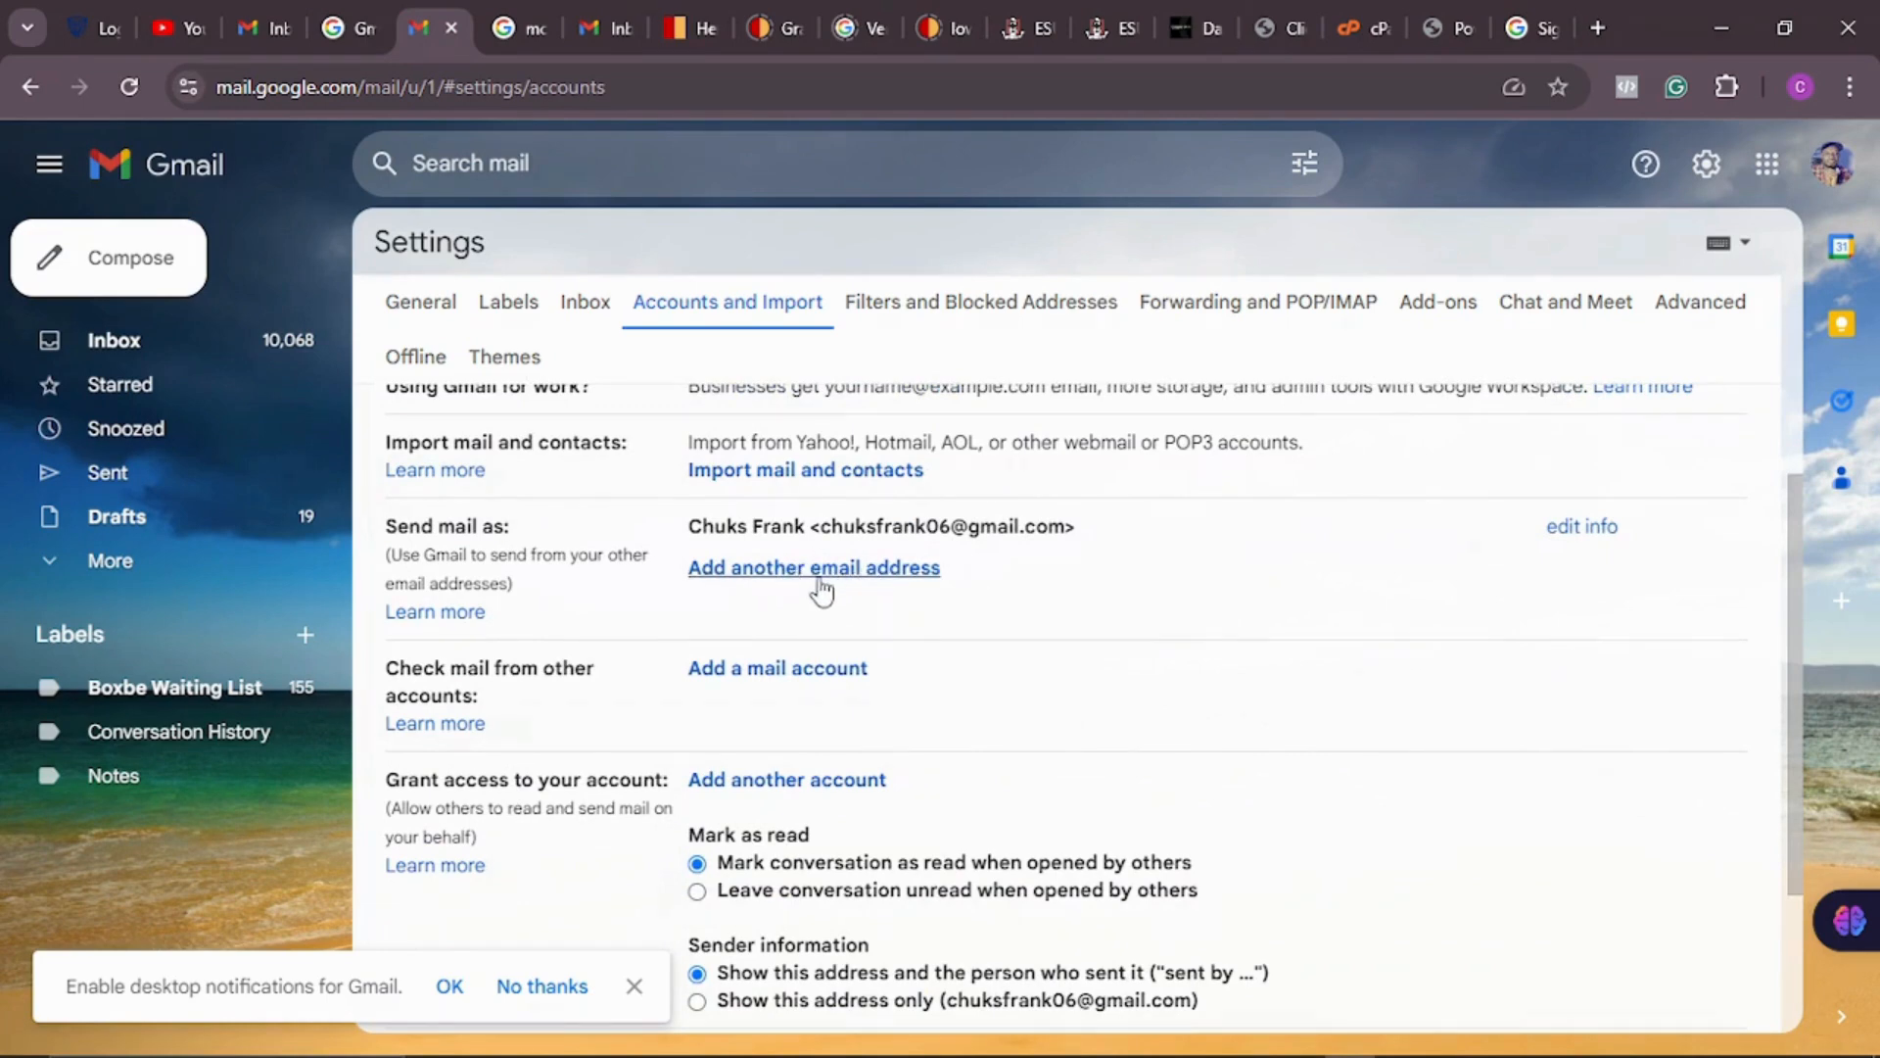
click(817, 578)
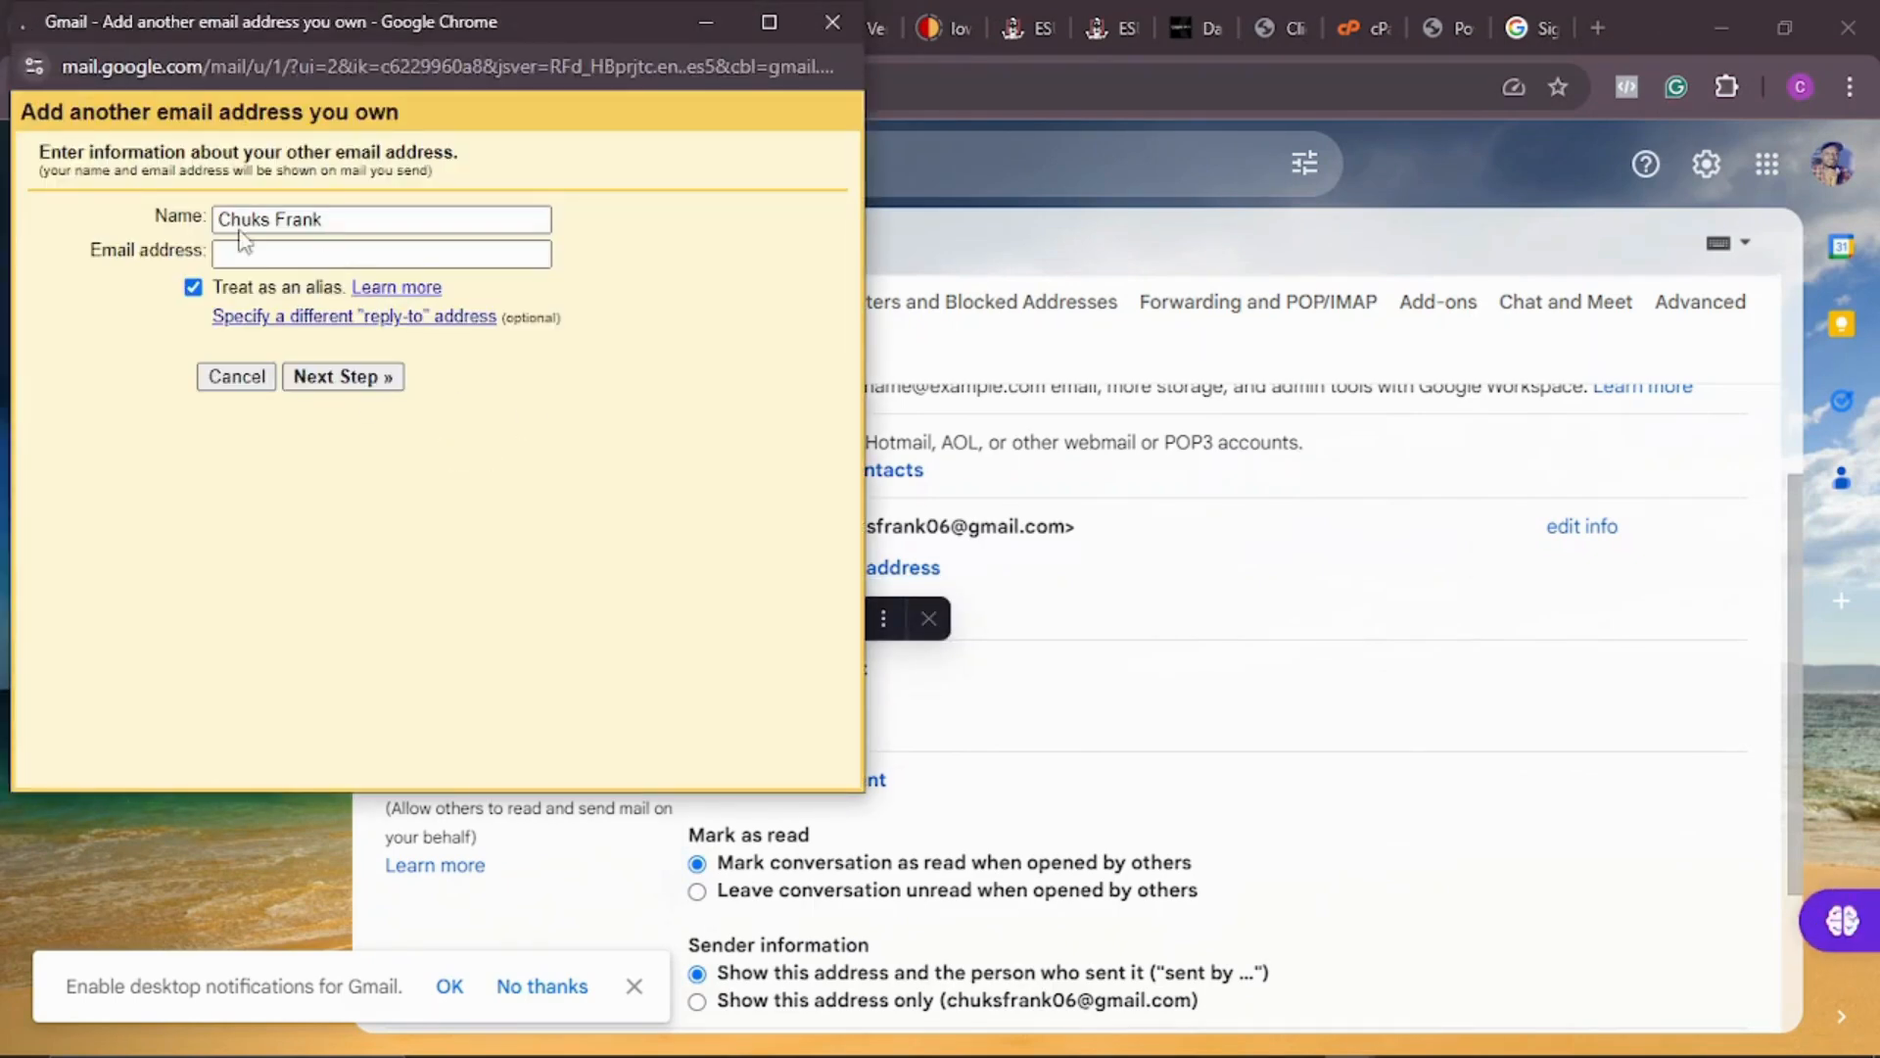
click(245, 254)
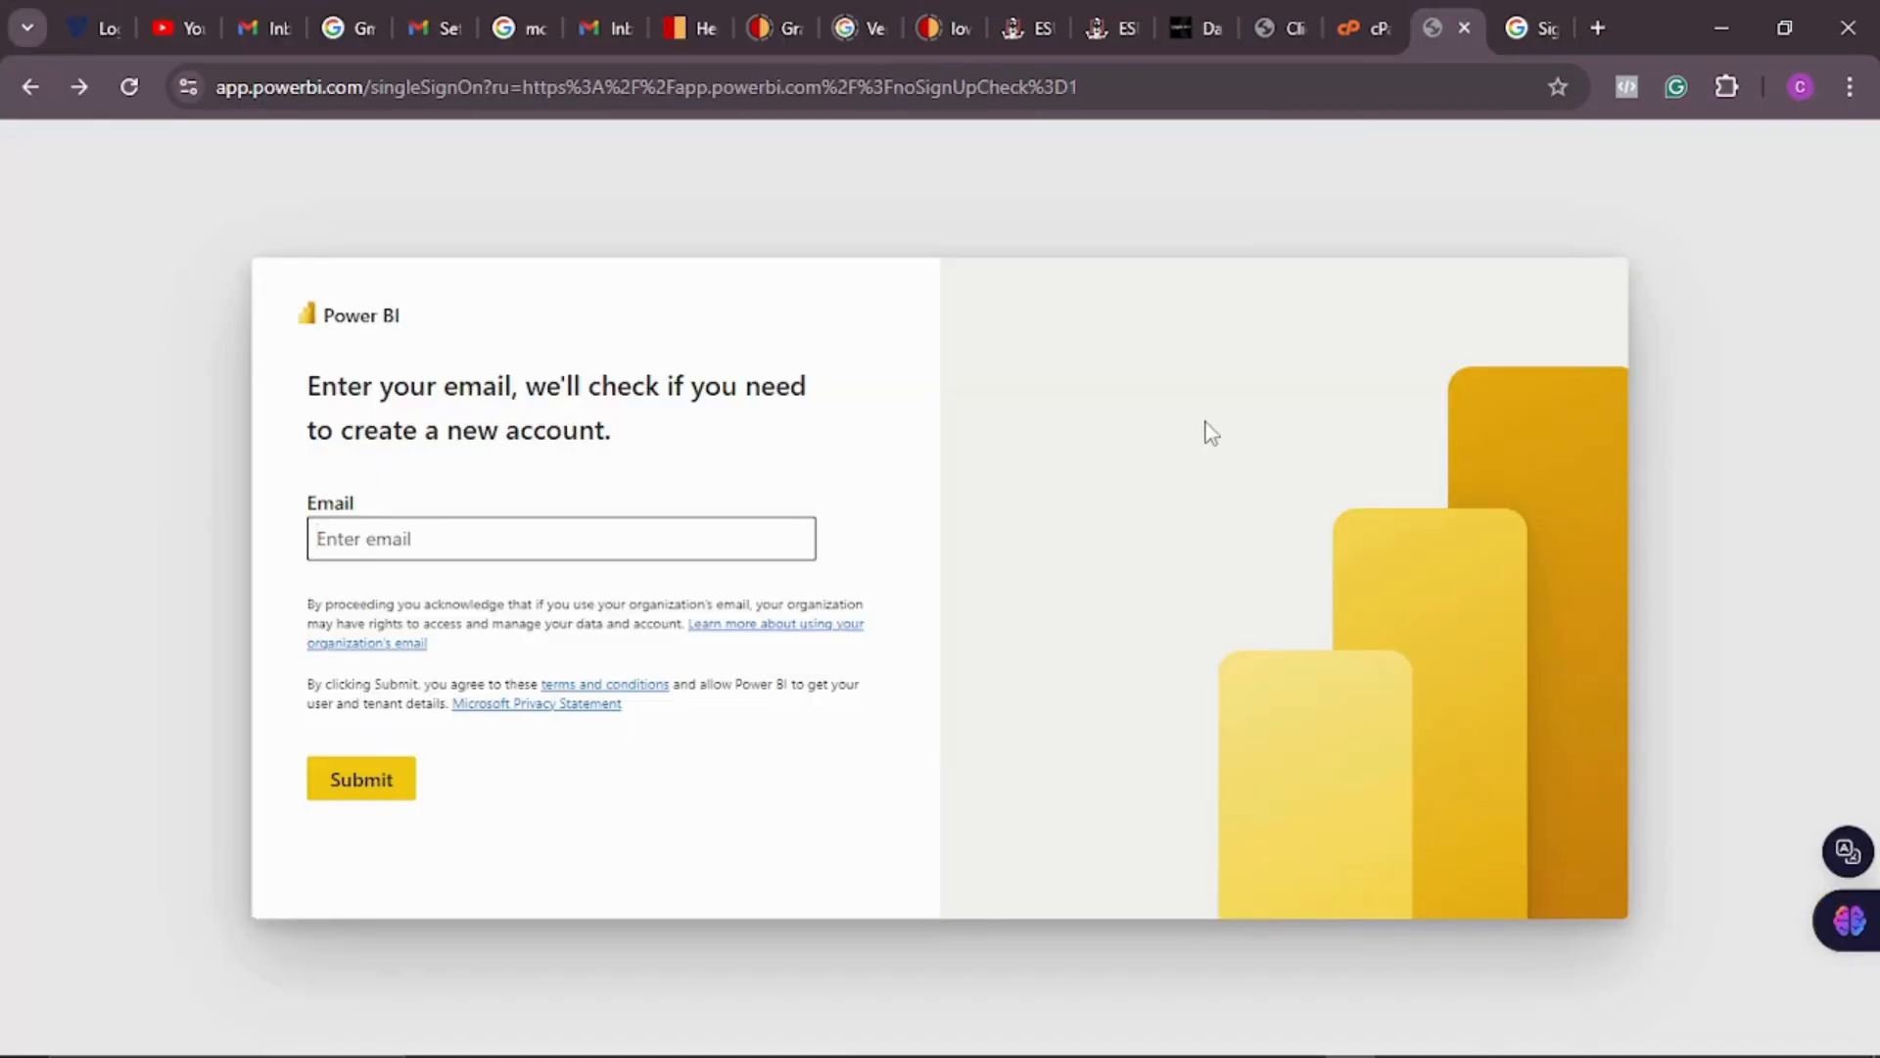